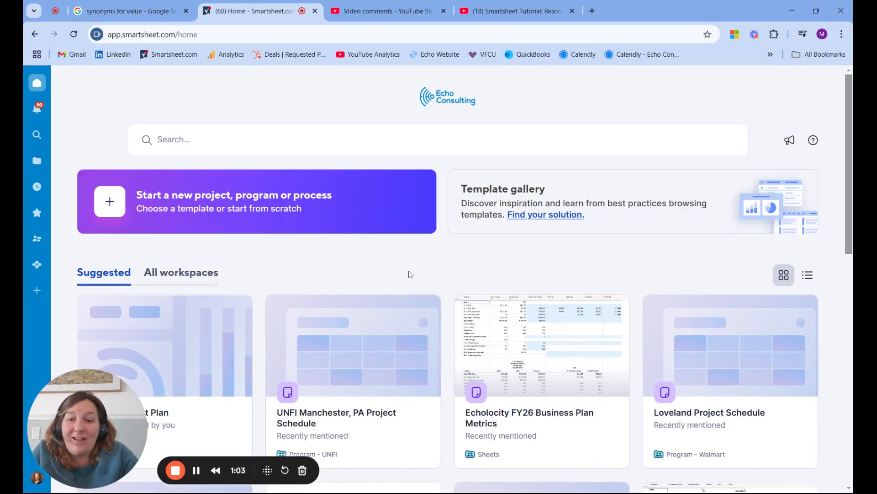
# Create a workspace from the Simple Project Plan template and open its Task Tracker sheet with the workspace item list hidden.
pyautogui.click(40, 294)
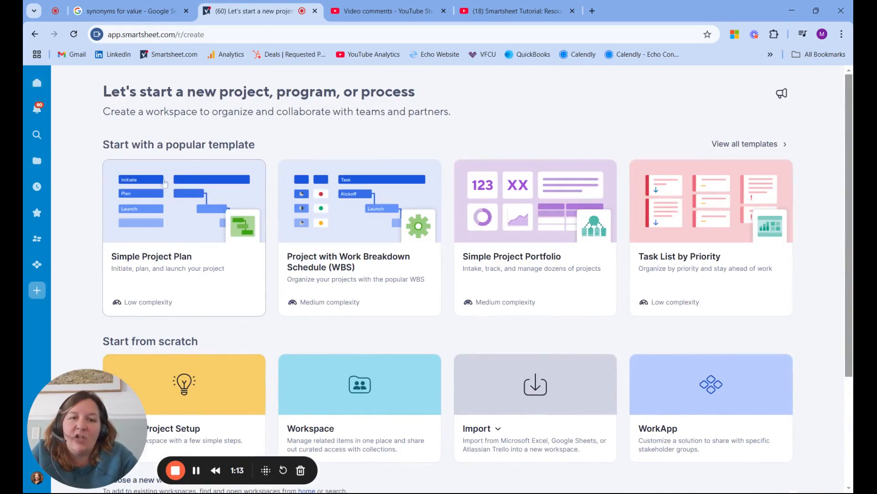
pyautogui.click(174, 218)
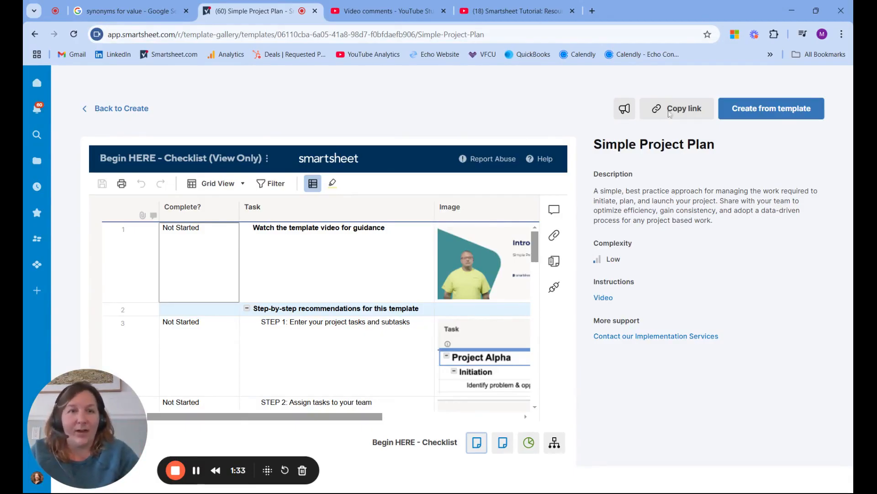
pyautogui.click(768, 115)
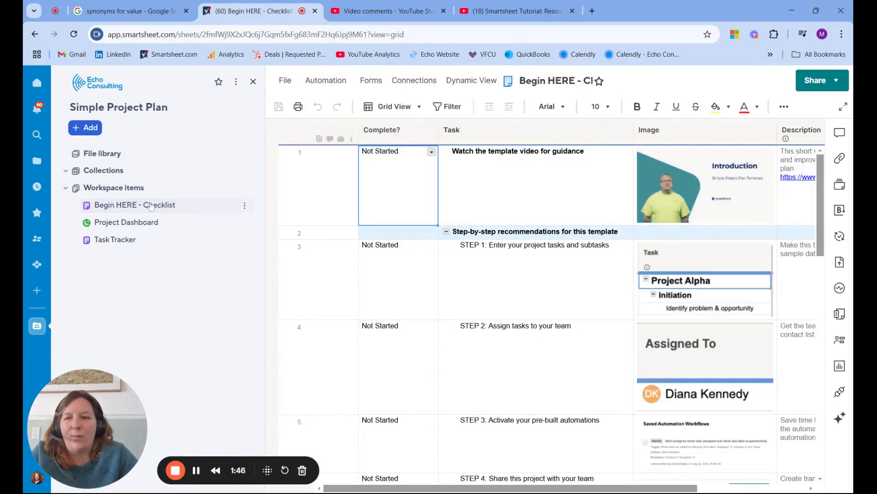
pyautogui.click(116, 241)
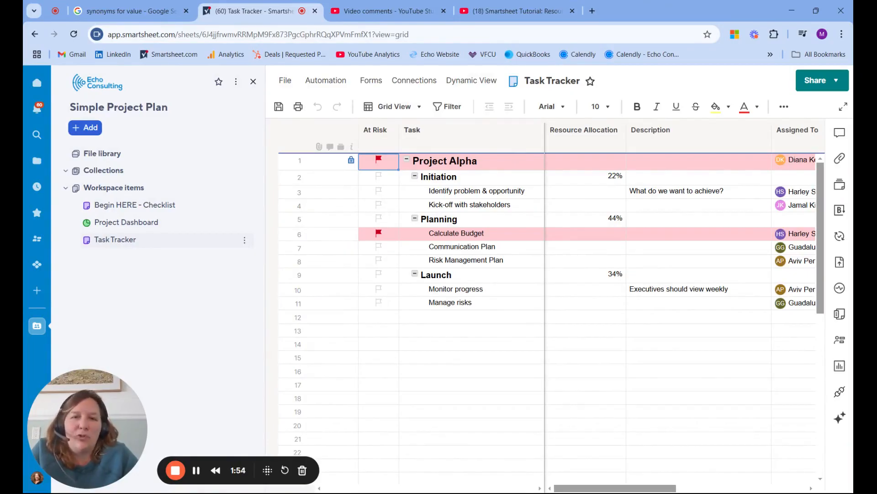
pyautogui.click(253, 82)
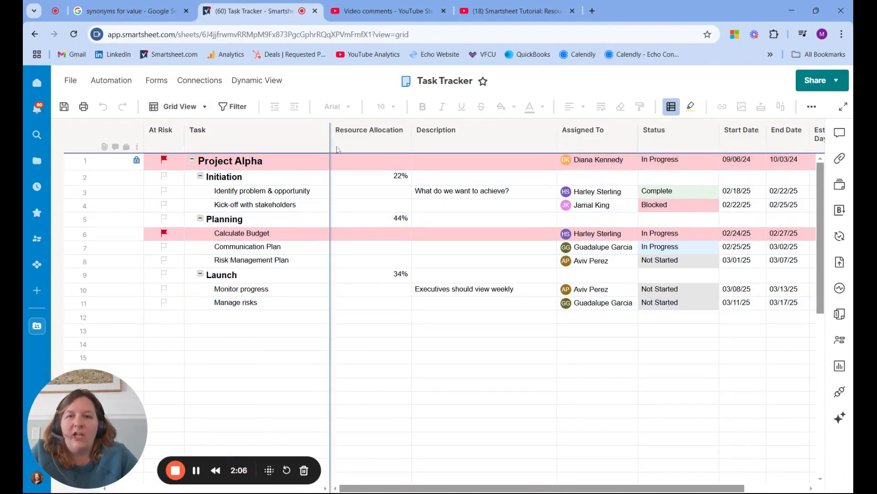
# Narrow the Resource Allocation, Status and Task columns of the Task Tracker sheet.
pyautogui.moveTo(411, 147); pyautogui.dragTo(387, 154)
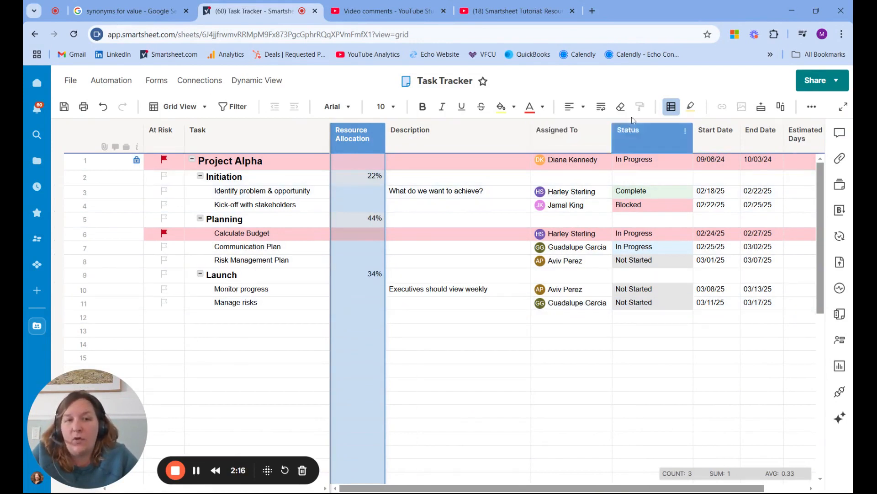
pyautogui.moveTo(692, 137); pyautogui.dragTo(668, 141)
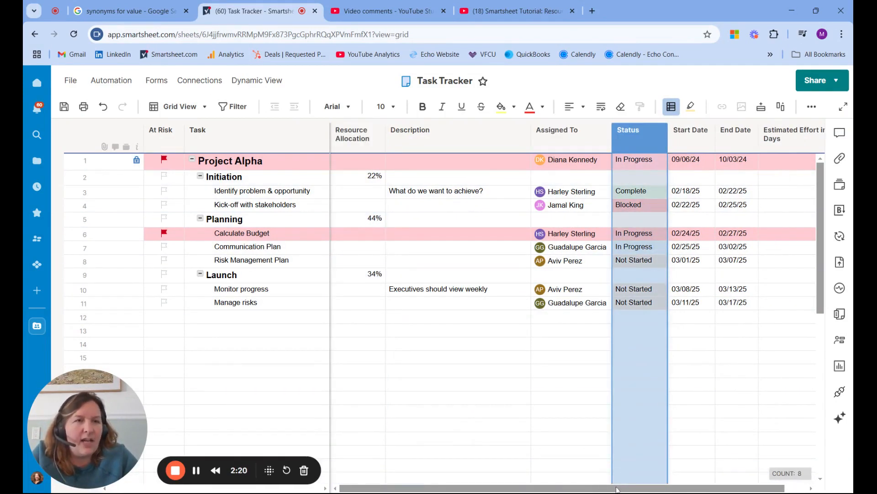
pyautogui.moveTo(649, 488); pyautogui.dragTo(671, 488)
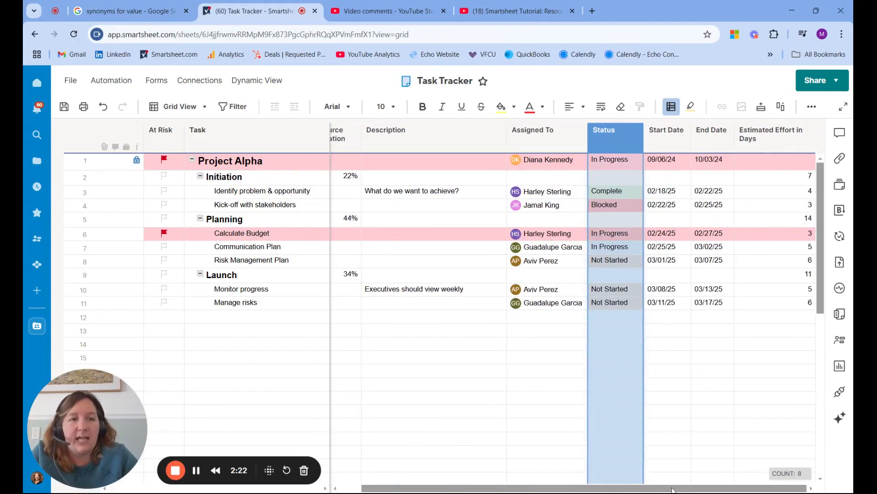
pyautogui.moveTo(638, 488); pyautogui.dragTo(616, 488)
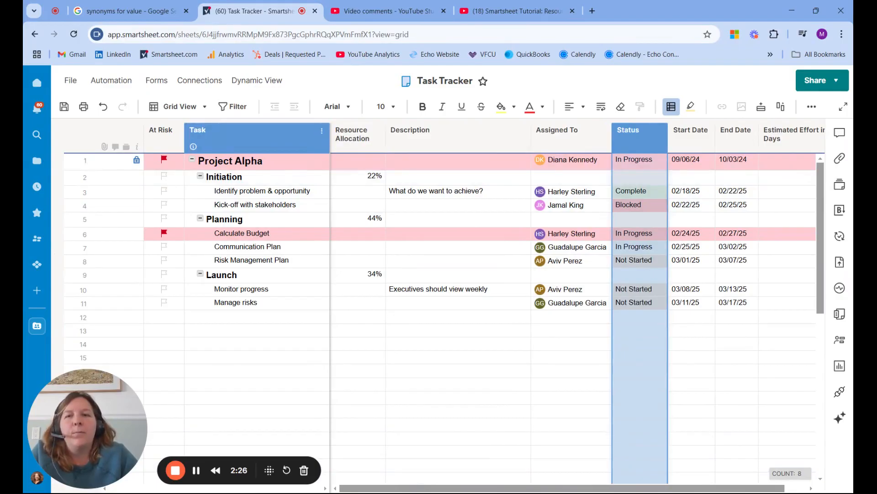
pyautogui.click(313, 137)
pyautogui.moveTo(313, 136); pyautogui.dragTo(313, 136)
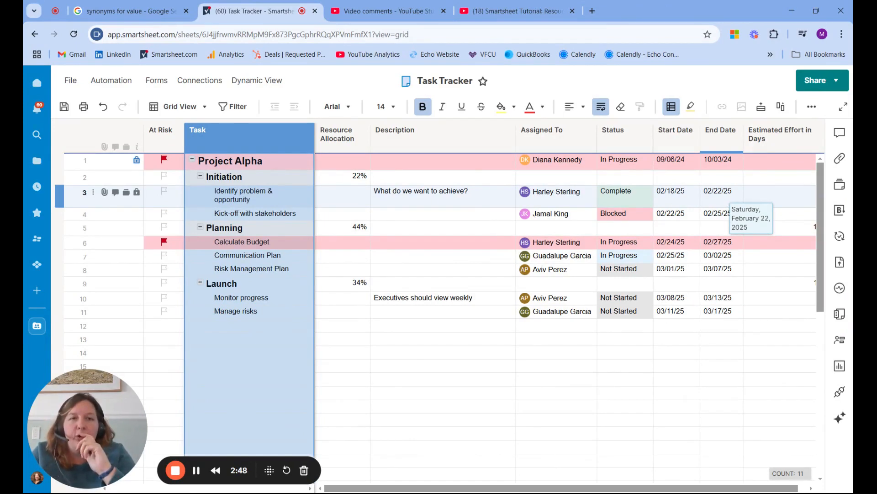
# Insert a column named Duration, of type Duration, directly after the End Date column.
pyautogui.doubleClick(725, 132)
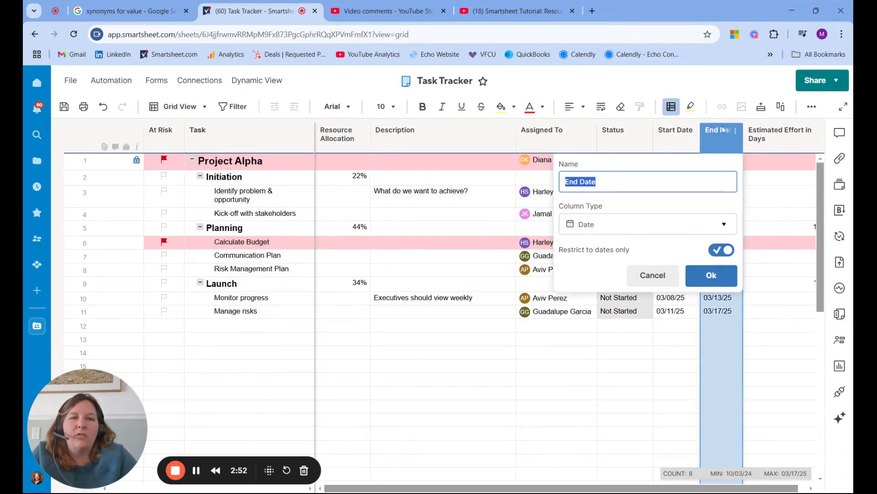
pyautogui.click(653, 275)
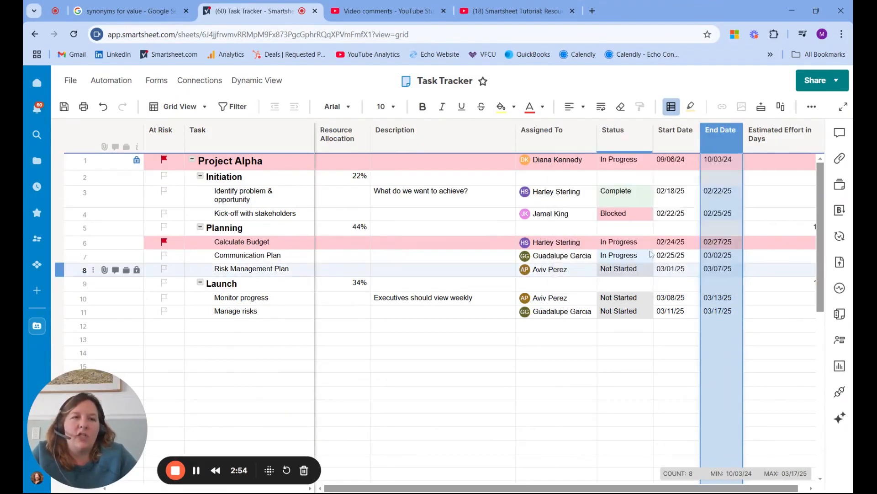
pyautogui.rightClick(728, 154)
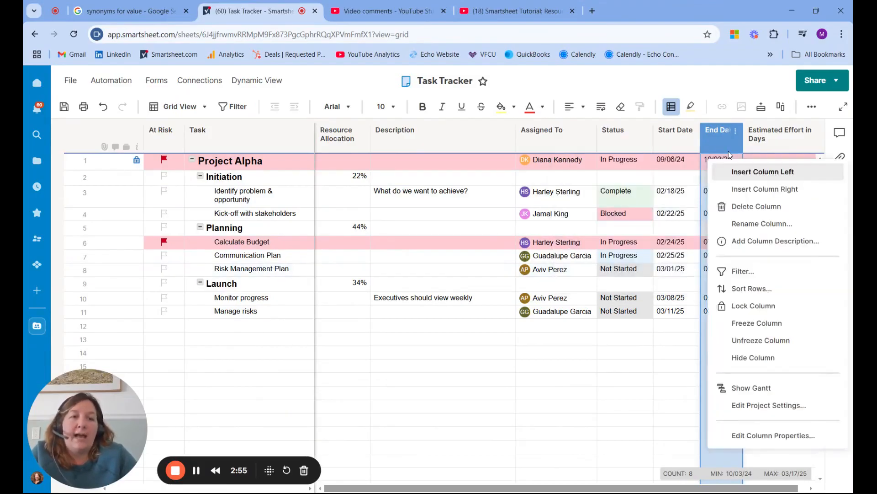
pyautogui.click(758, 194)
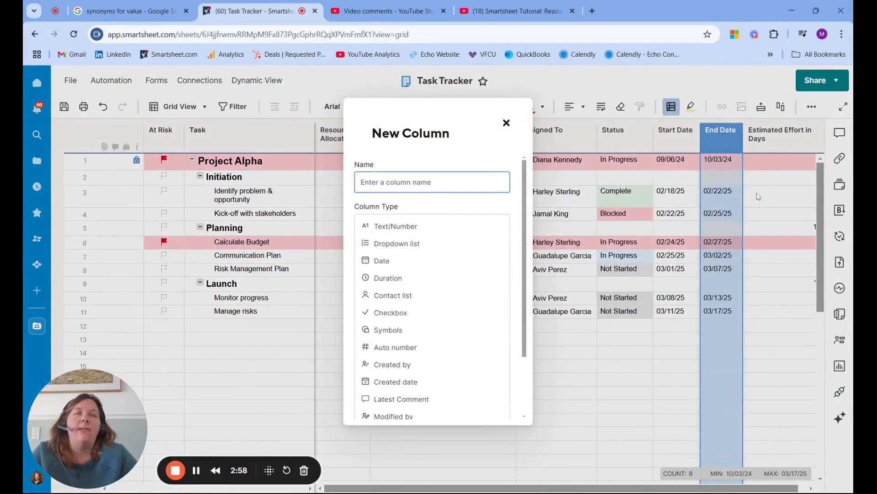
pyautogui.click(408, 282)
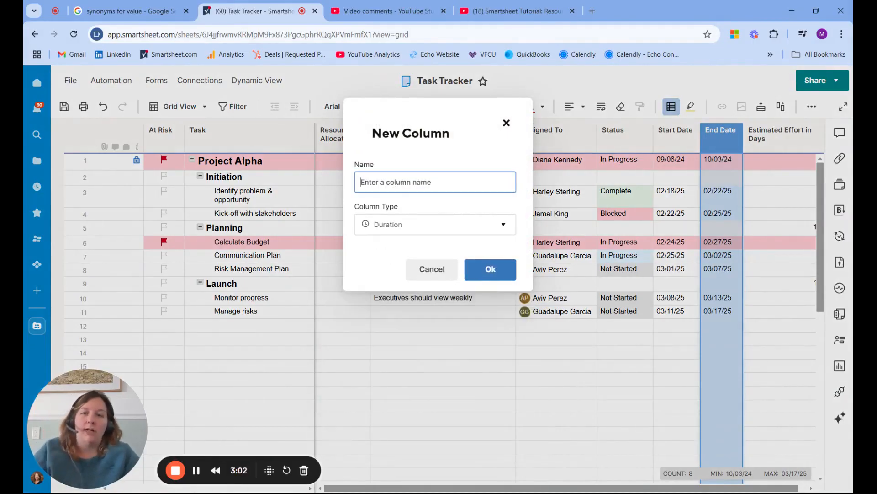
pyautogui.write('Duration')
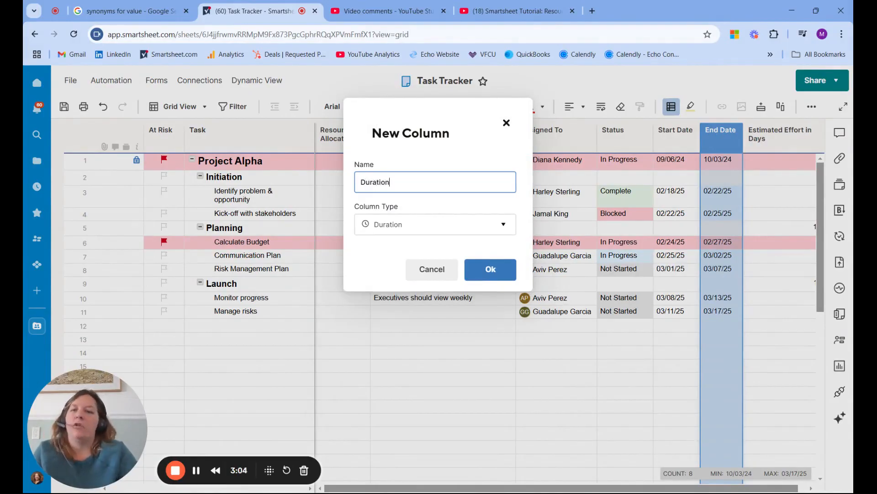
pyautogui.click(489, 270)
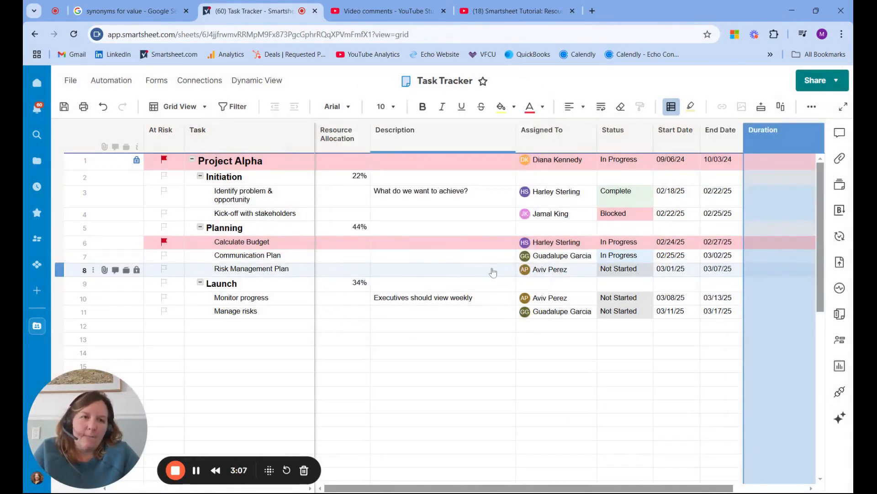
# Enter a duration of 5d for the task "Identify problem & opportunity" and narrow the Duration column.
pyautogui.click(763, 200)
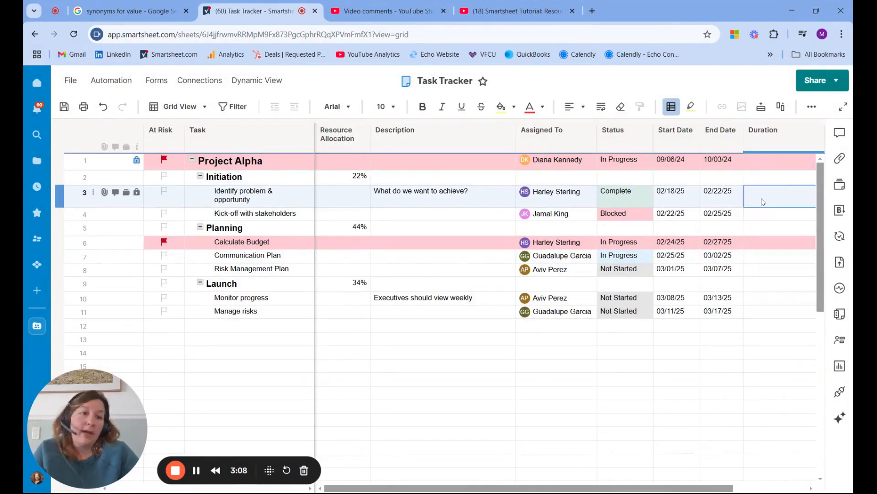
pyautogui.write('5d')
pyautogui.press('Return')
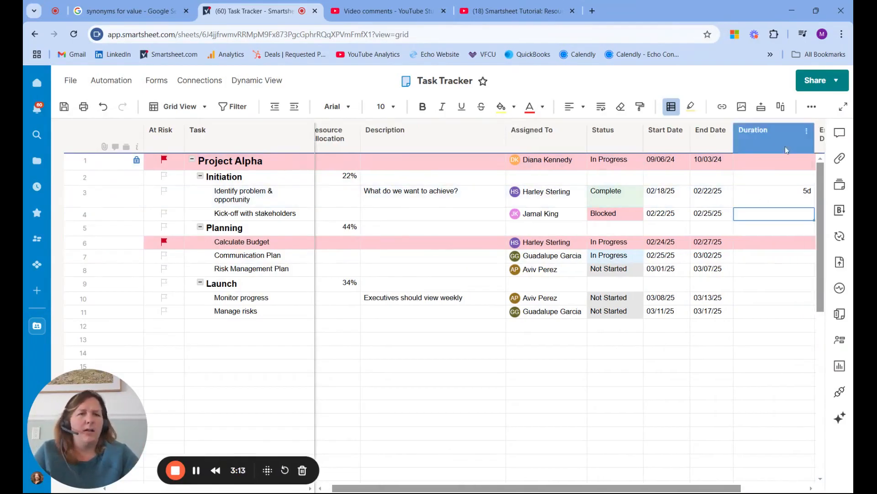
pyautogui.moveTo(815, 144); pyautogui.dragTo(785, 144)
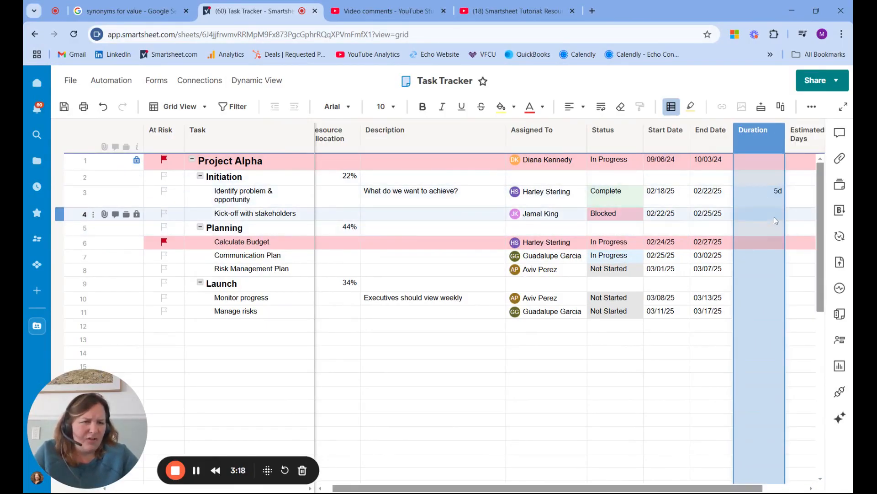
# Calculate the Risk Management Plan task's duration with a formula subtracting its Start Date from its End Date.
pyautogui.click(767, 272)
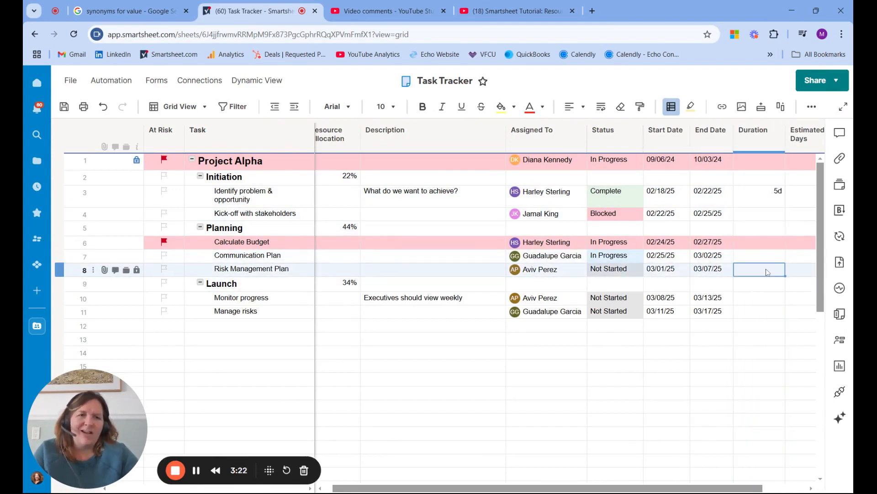
pyautogui.write('=')
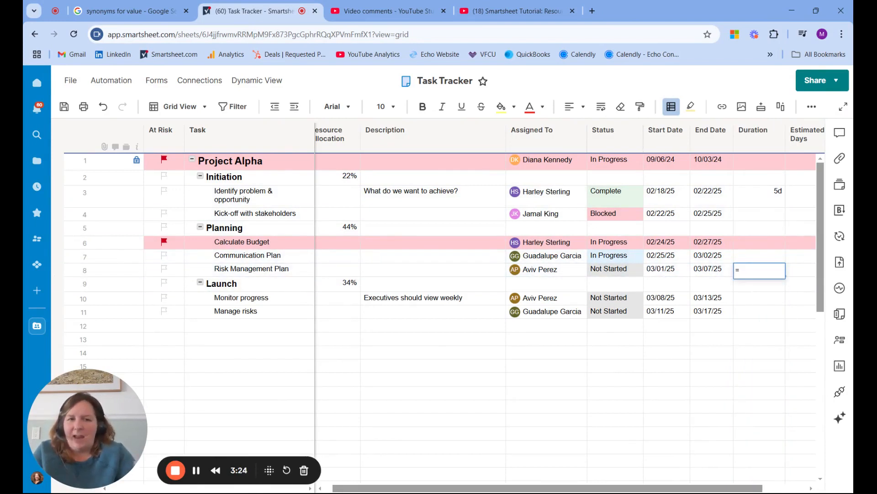
pyautogui.click(719, 272)
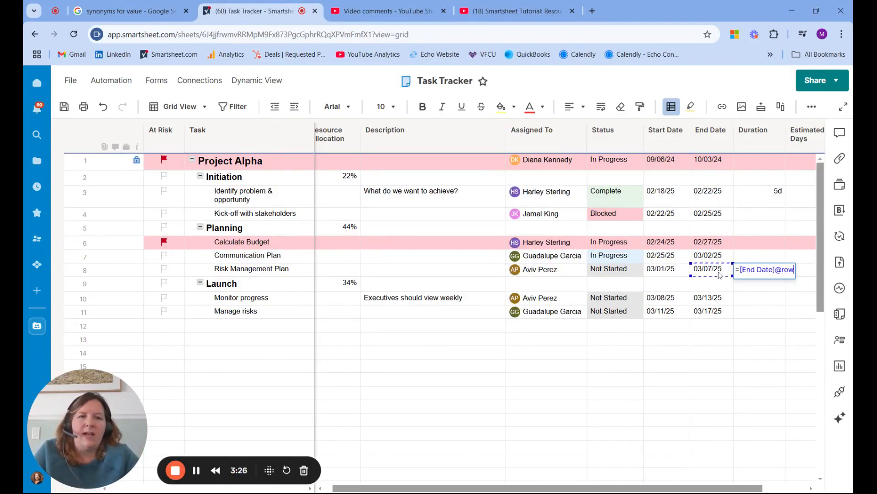
pyautogui.write('-')
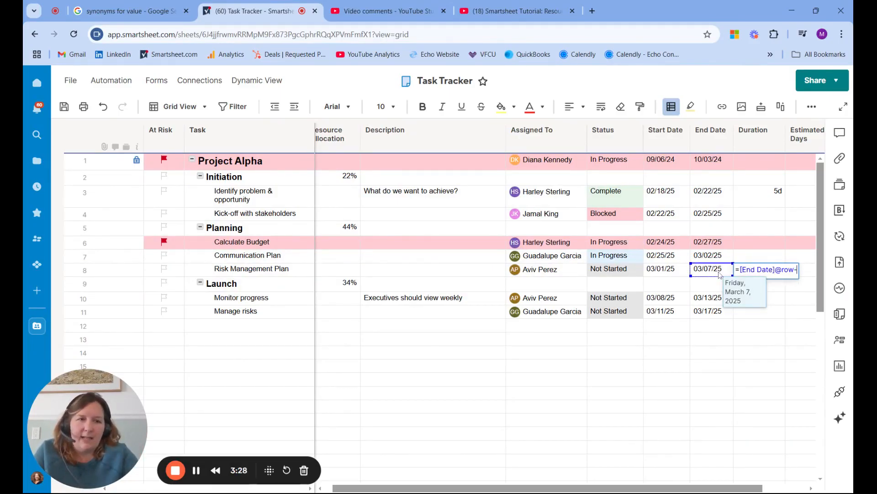
pyautogui.click(651, 272)
pyautogui.press('Return')
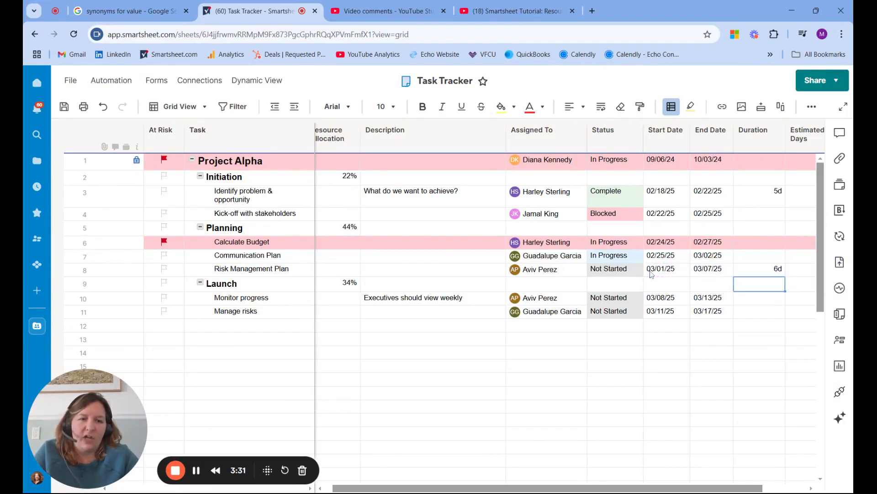
# Replace the formula in the Risk Management Plan task's Duration cell with a value of 5 days.
pyautogui.click(760, 274)
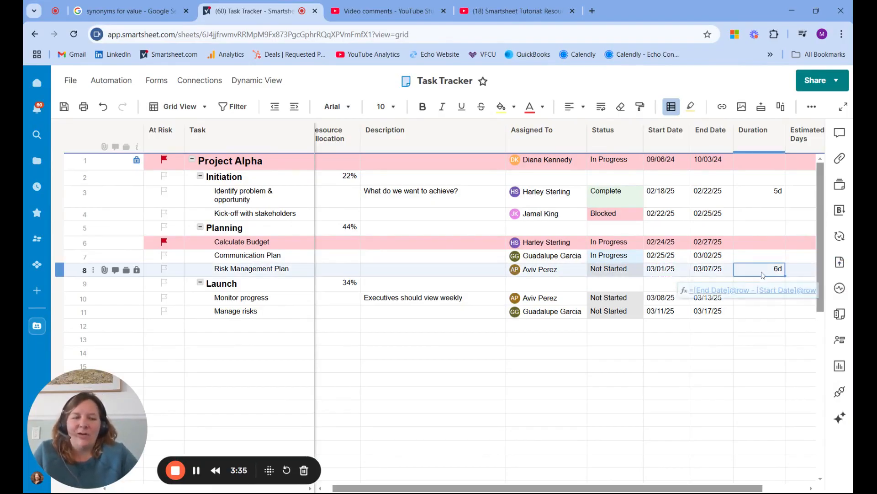
pyautogui.write('5')
pyautogui.press('Return')
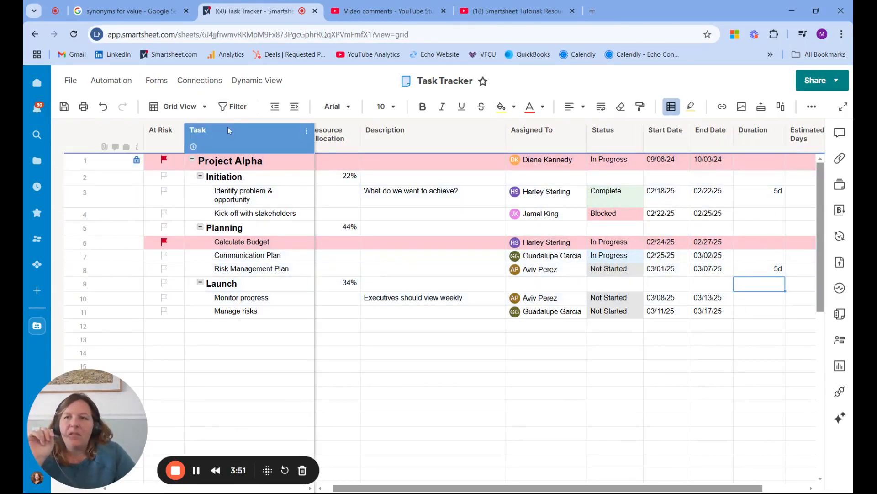
# Switch the sheet to Gantt View and enable dependencies in the project settings, using the existing Duration column.
pyautogui.click(205, 107)
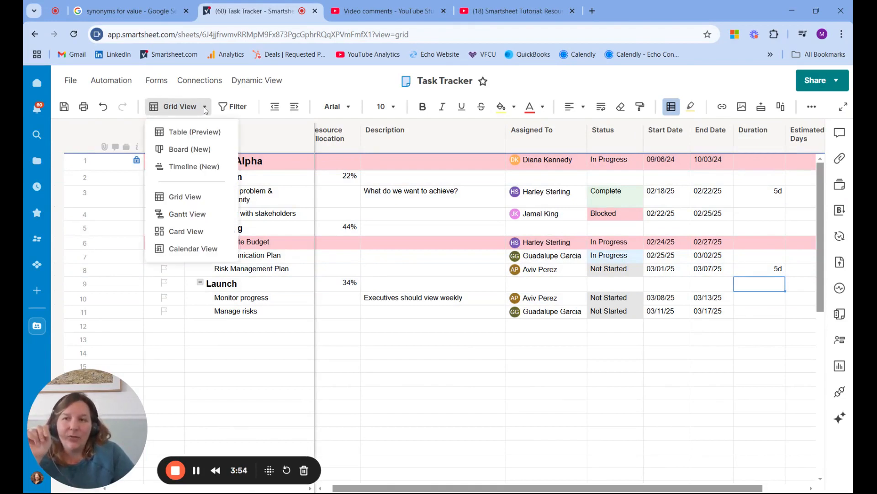
pyautogui.click(201, 216)
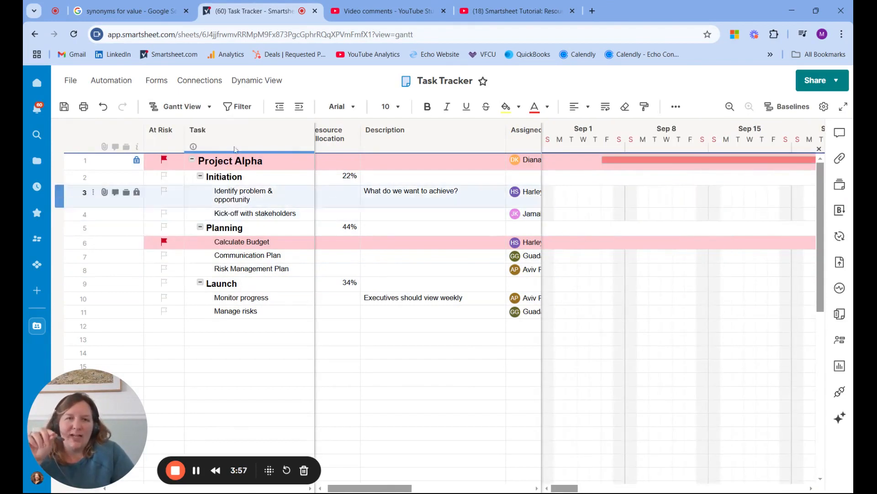
pyautogui.click(825, 107)
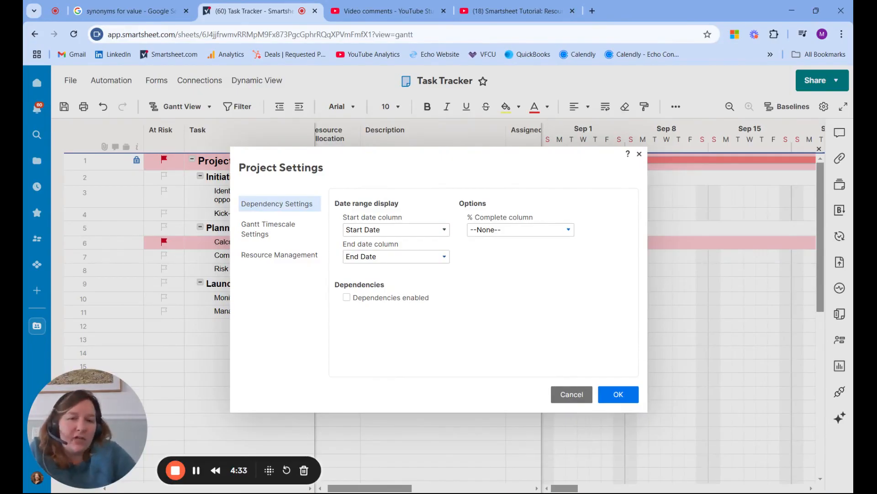
pyautogui.click(348, 298)
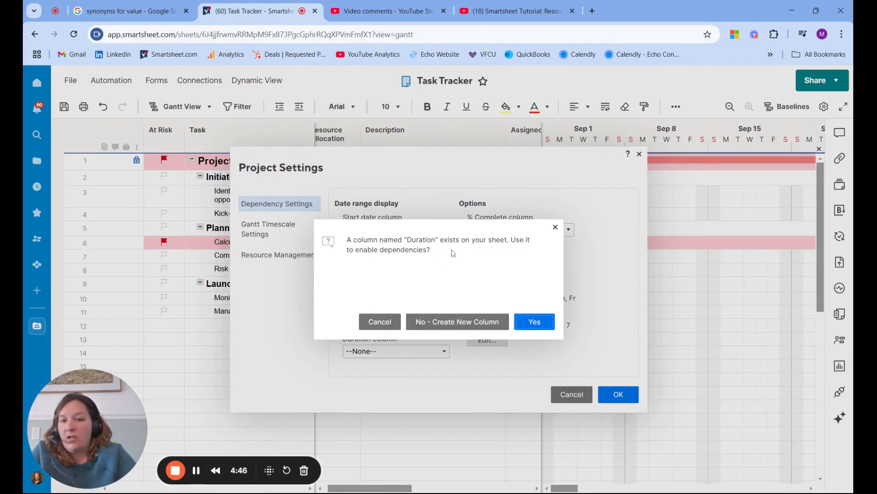
pyautogui.click(539, 324)
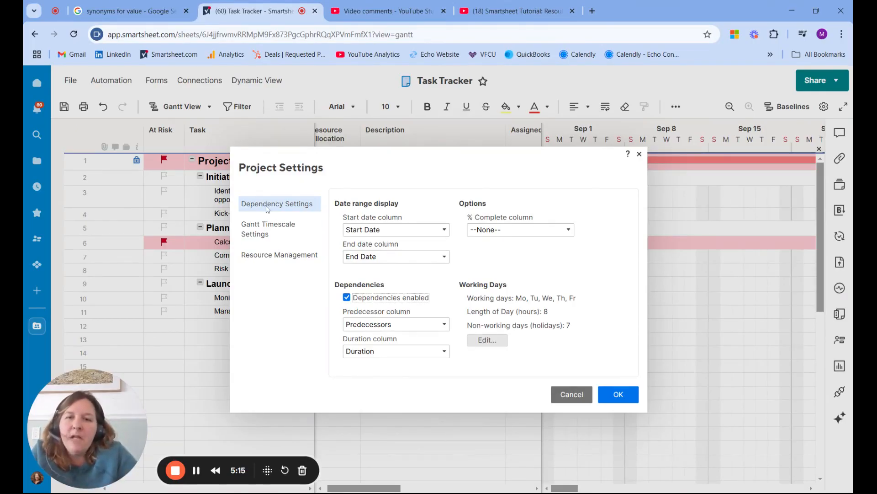
# Enable Legacy Resource Management with Assigned To as the resource column and no allocation % column, and apply the project settings.
pyautogui.click(273, 257)
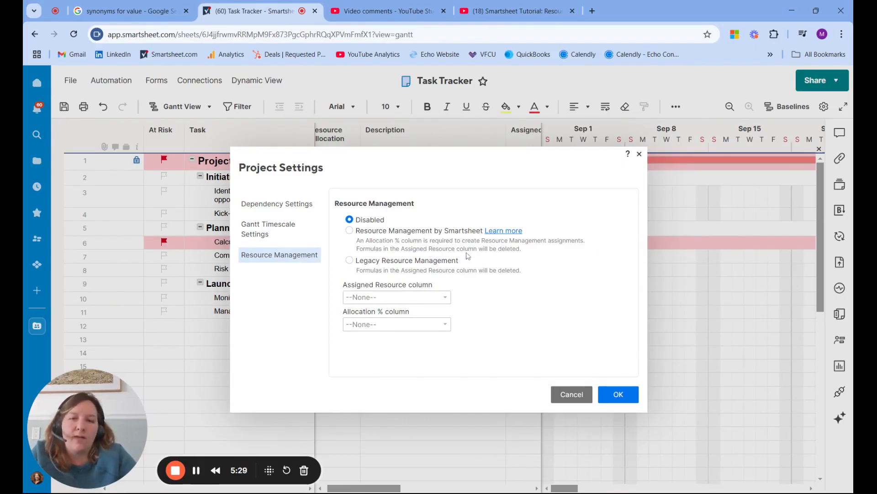
pyautogui.click(351, 263)
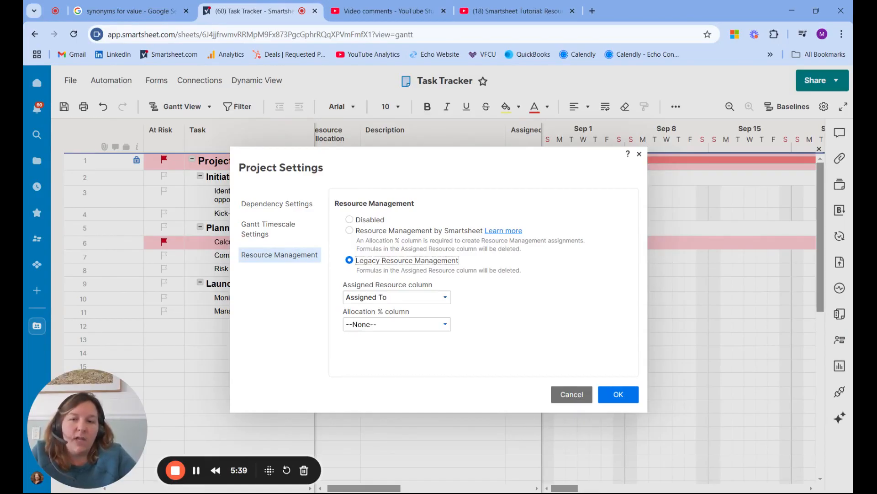
pyautogui.click(411, 324)
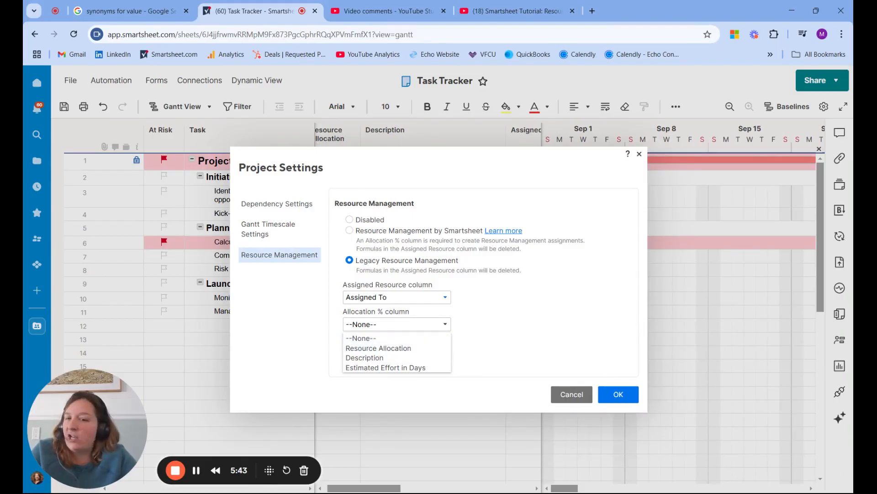
pyautogui.click(406, 349)
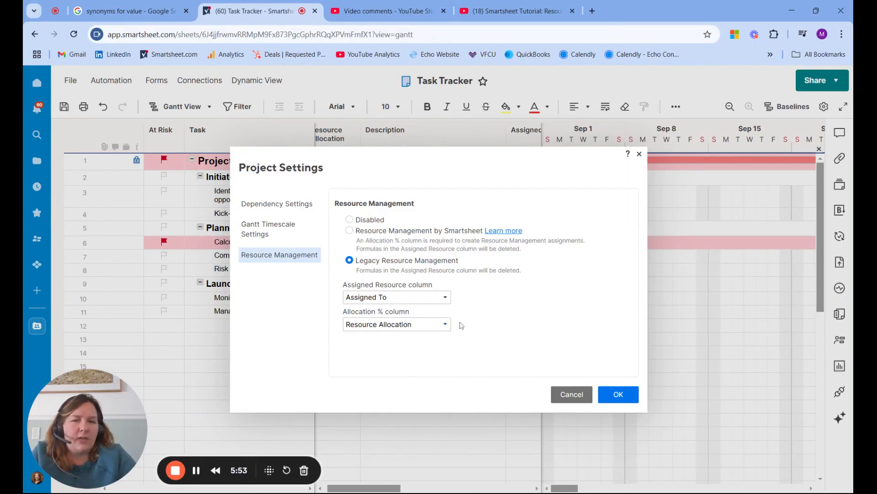
pyautogui.click(445, 324)
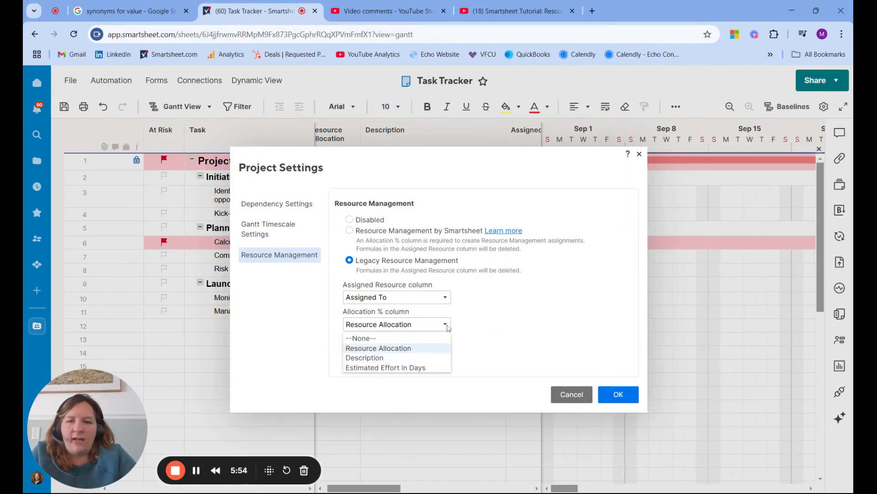
pyautogui.click(404, 340)
pyautogui.click(618, 394)
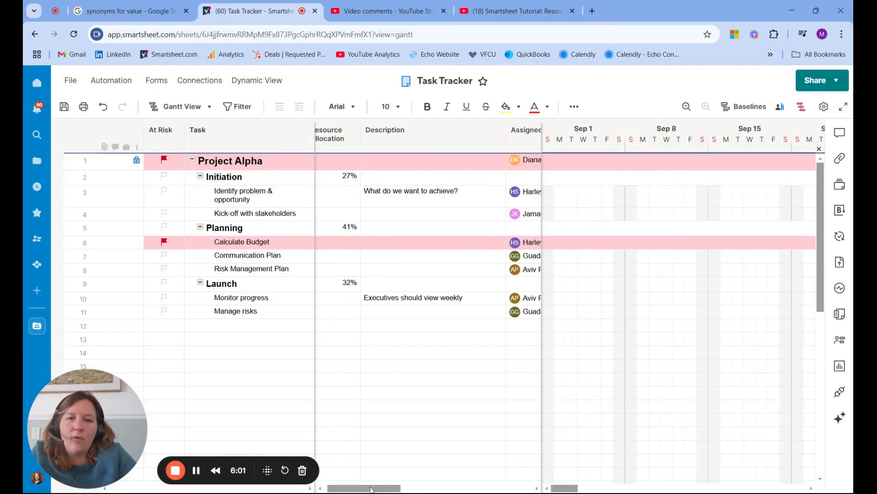
# Widen the grid area beside the Gantt chart and slightly narrow the Duration column.
pyautogui.moveTo(542, 342); pyautogui.dragTo(787, 336)
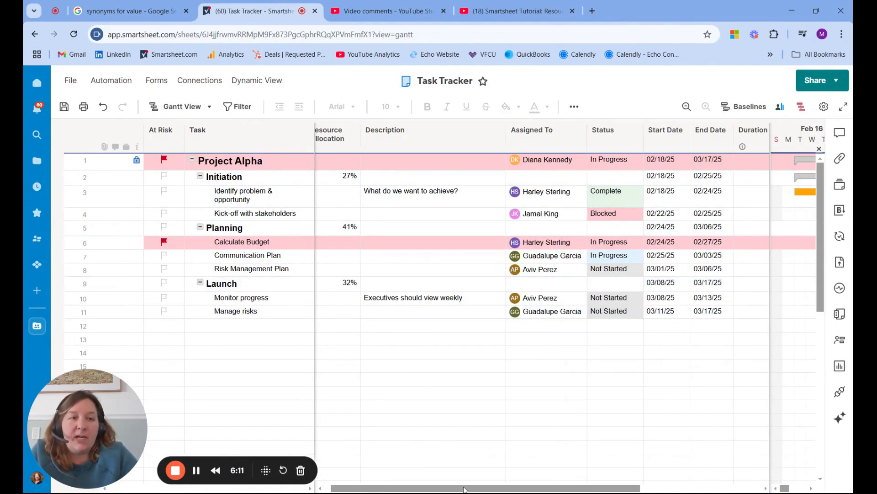
pyautogui.hscroll(5, 542, 310)
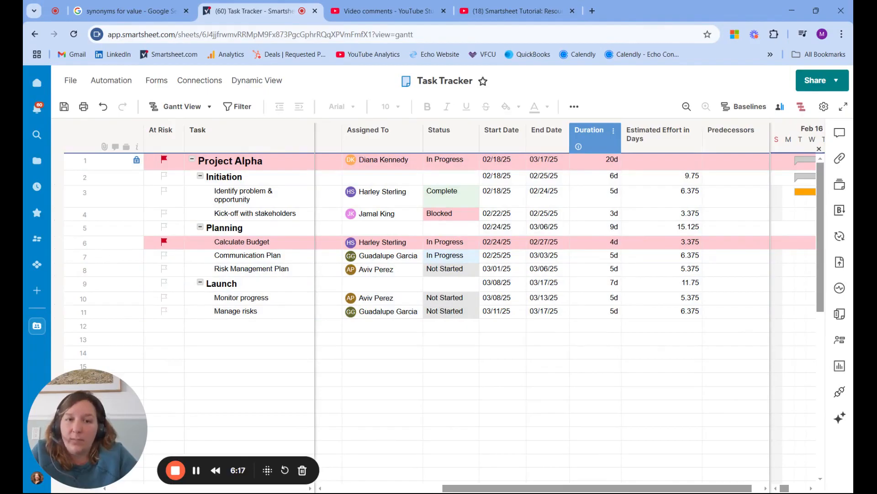
pyautogui.moveTo(621, 149); pyautogui.dragTo(616, 151)
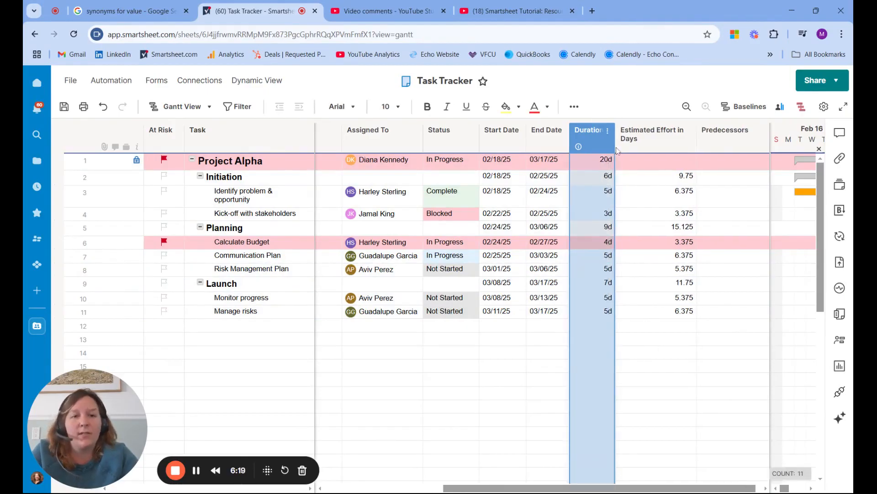
# Set the duration of the "Kick-off with stakeholders" task to 4 days.
pyautogui.click(557, 204)
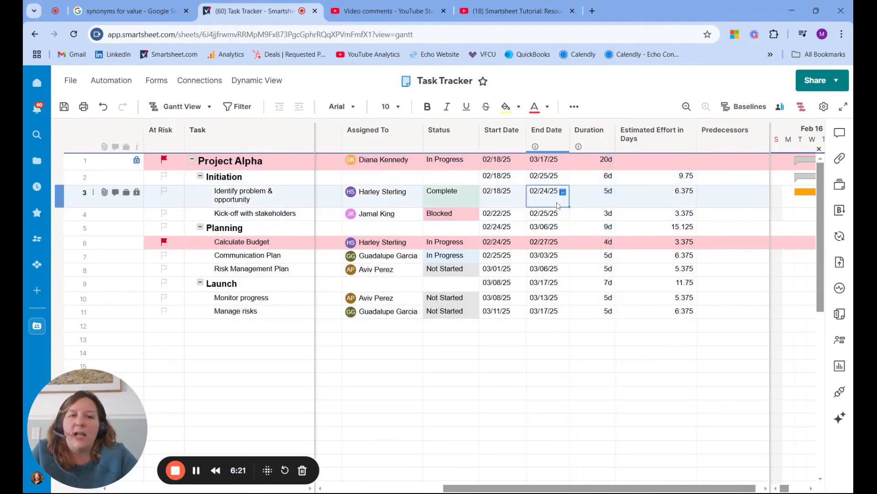
pyautogui.press('Down')
pyautogui.press('Left')
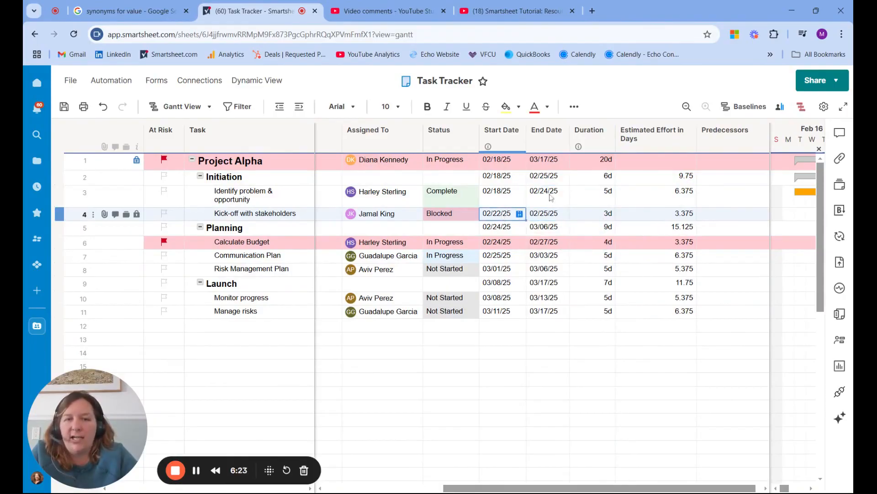
pyautogui.click(584, 215)
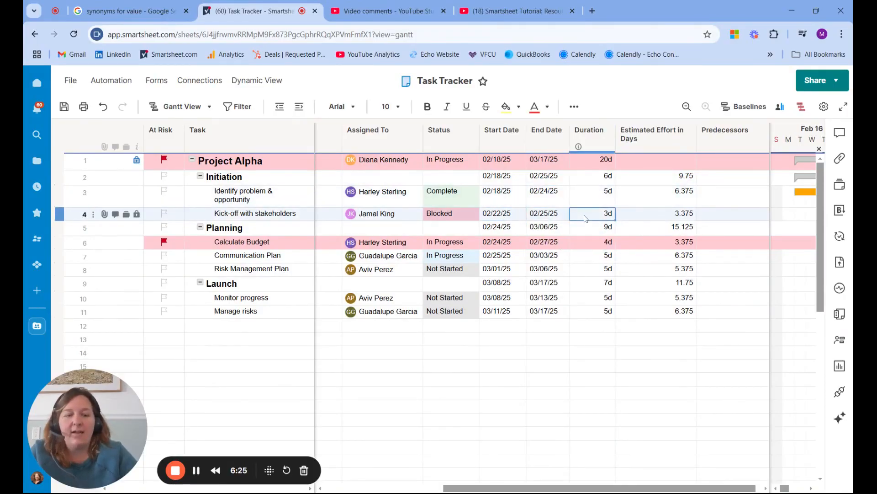
pyautogui.write('4')
pyautogui.press('Return')
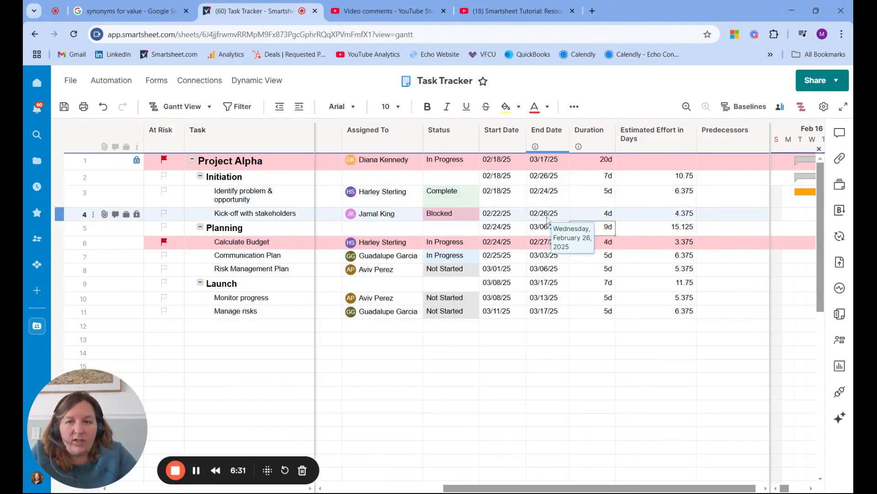
# Set the Communication Plan task's duration to 4 days.
pyautogui.click(605, 259)
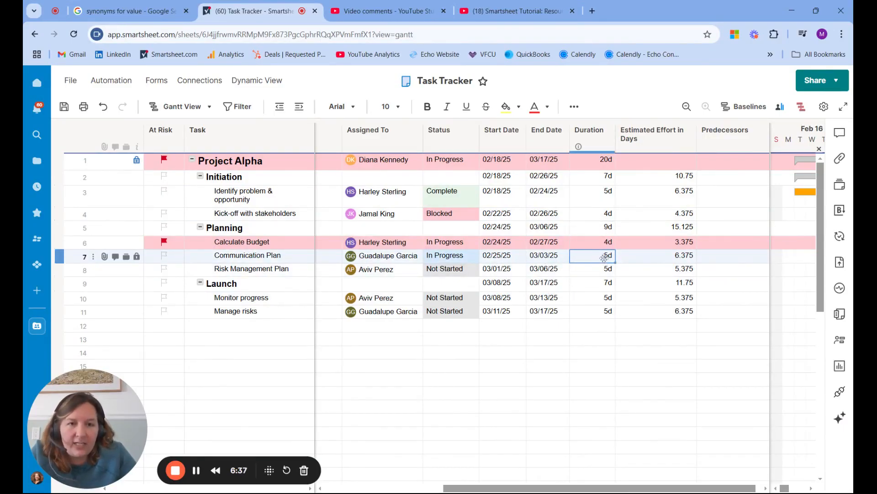
pyautogui.write('4')
pyautogui.press('Return')
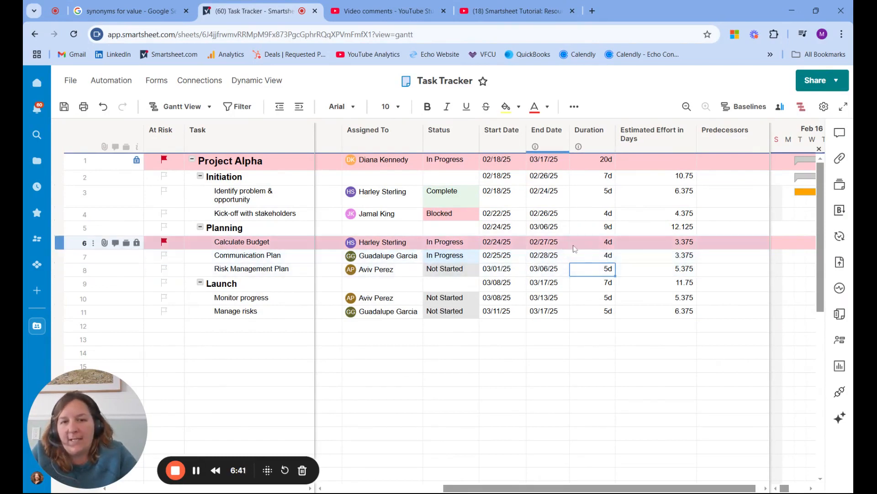
# Change the Communication Plan task's Start Date to 02/26/25 and select its End Date cell.
pyautogui.click(503, 257)
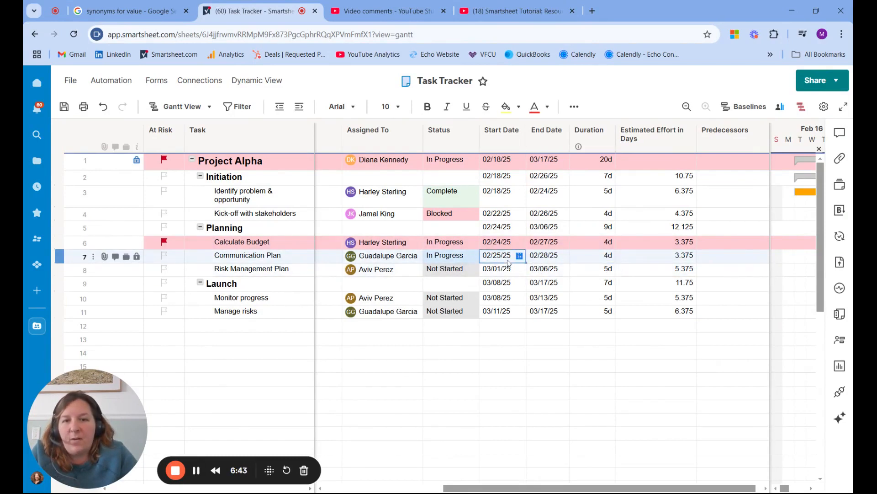
pyautogui.click(520, 257)
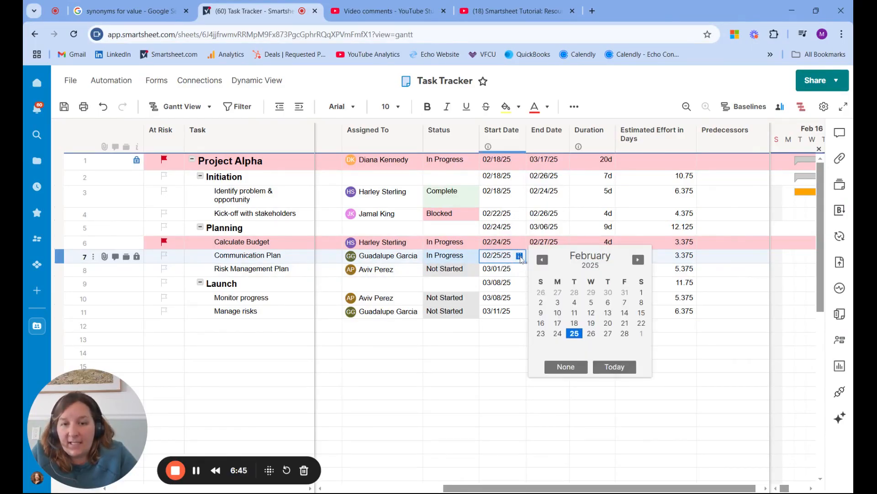
pyautogui.click(593, 334)
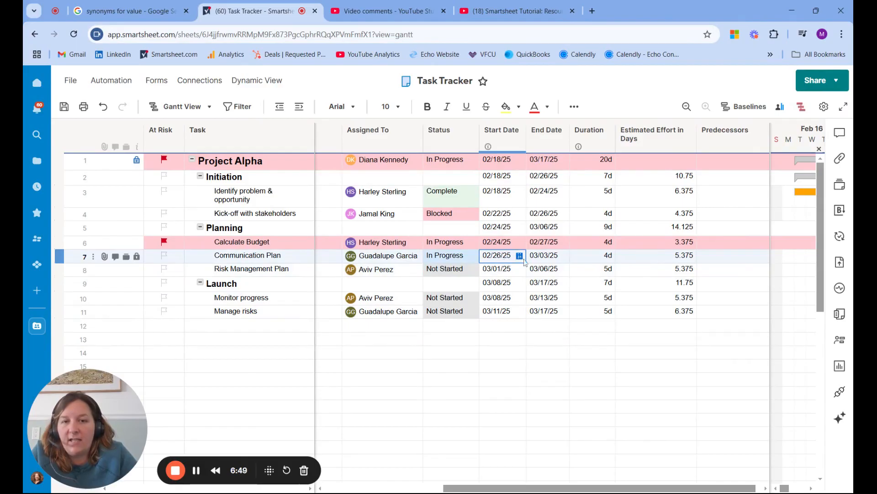
pyautogui.click(560, 259)
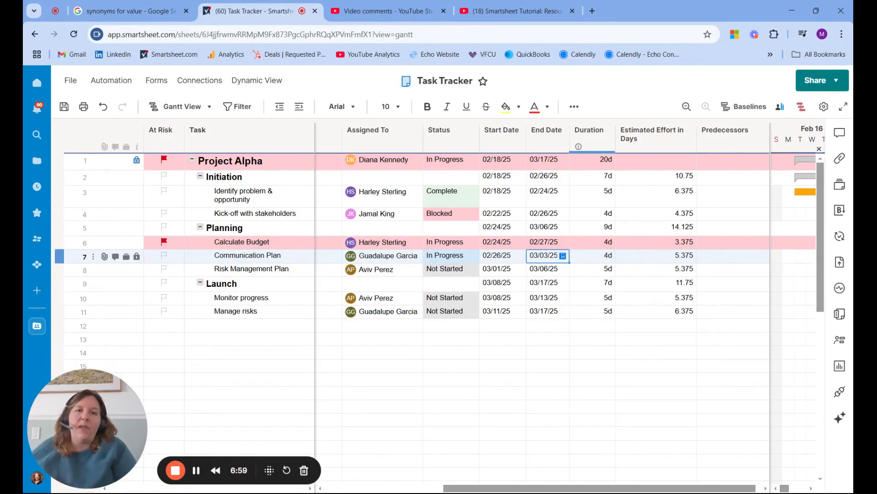
# Move the Predecessors column directly after Duration and enter row 3 as predecessor of "Kick-off with stakeholders".
pyautogui.moveTo(725, 133); pyautogui.dragTo(666, 143)
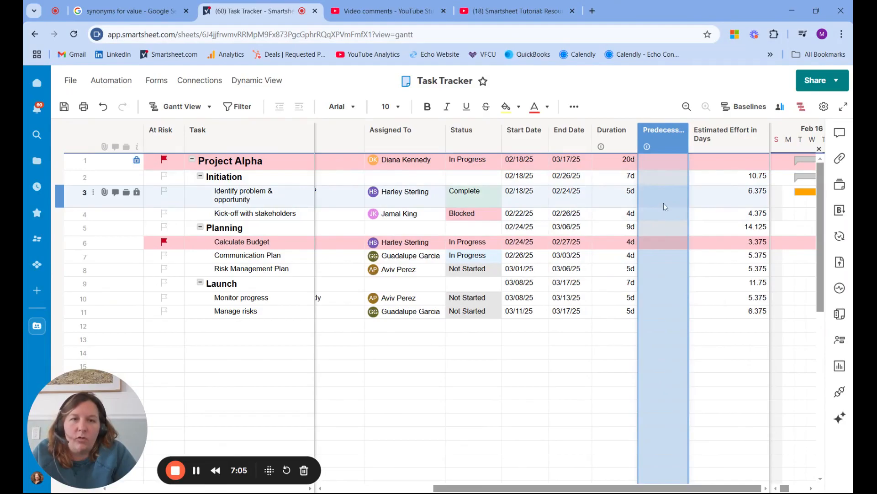
pyautogui.click(663, 213)
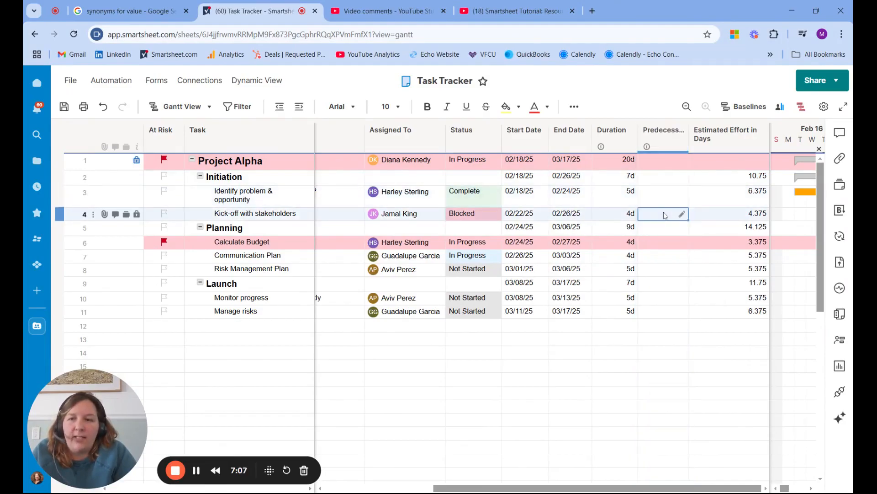
pyautogui.write('3')
pyautogui.press('Return')
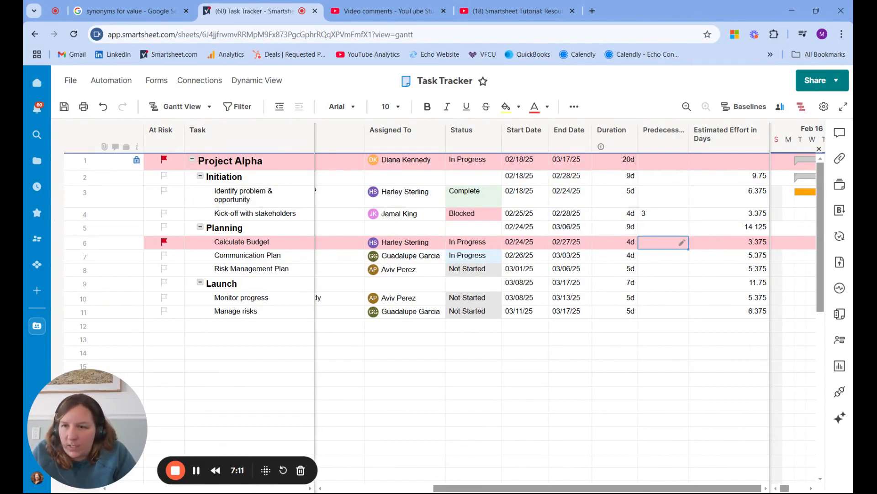
# Enter row 2 as the predecessor of Calculate Budget and row 6 as the predecessor of Communication Plan.
pyautogui.write('2')
pyautogui.press('Return')
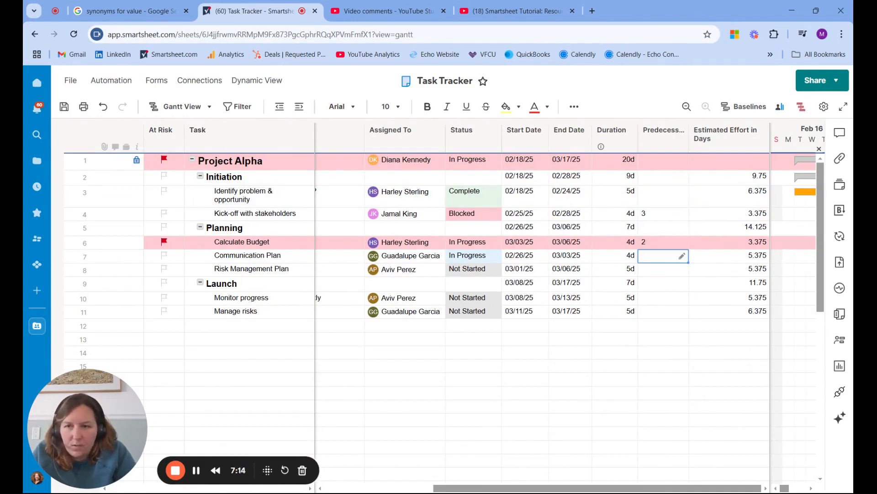
pyautogui.write('6')
pyautogui.press('Return')
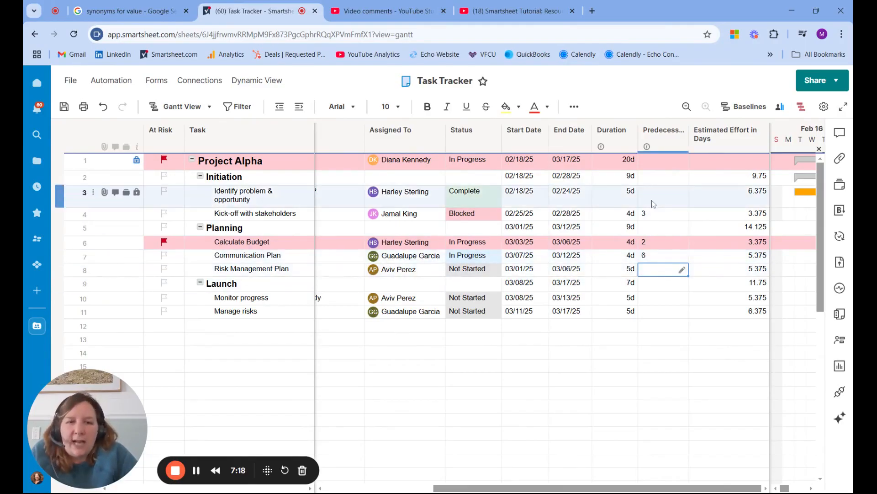
pyautogui.click(662, 215)
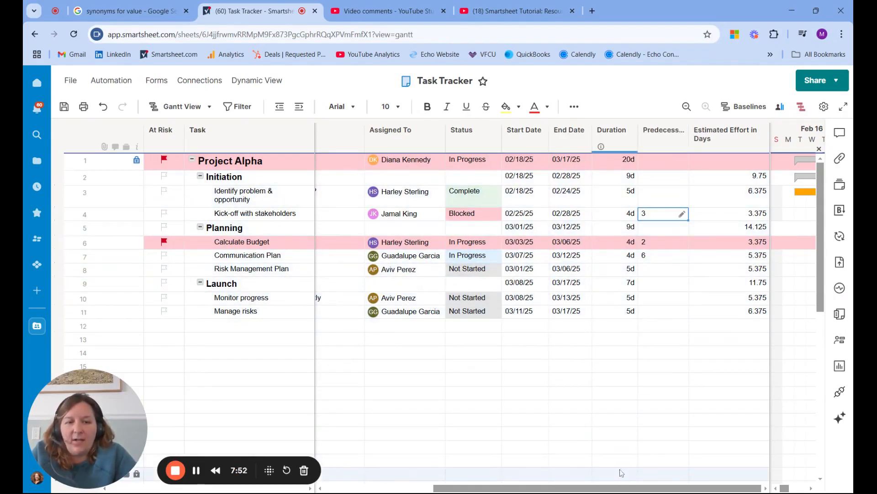
# Inspect the formula in the Initiation row's Resource Allocation cell, leaving it unedited.
pyautogui.moveTo(620, 490); pyautogui.dragTo(511, 488)
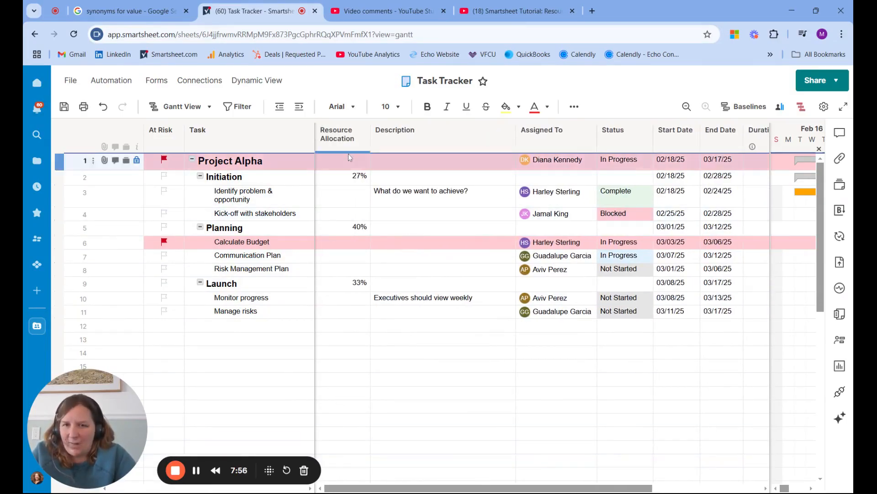
pyautogui.click(367, 177)
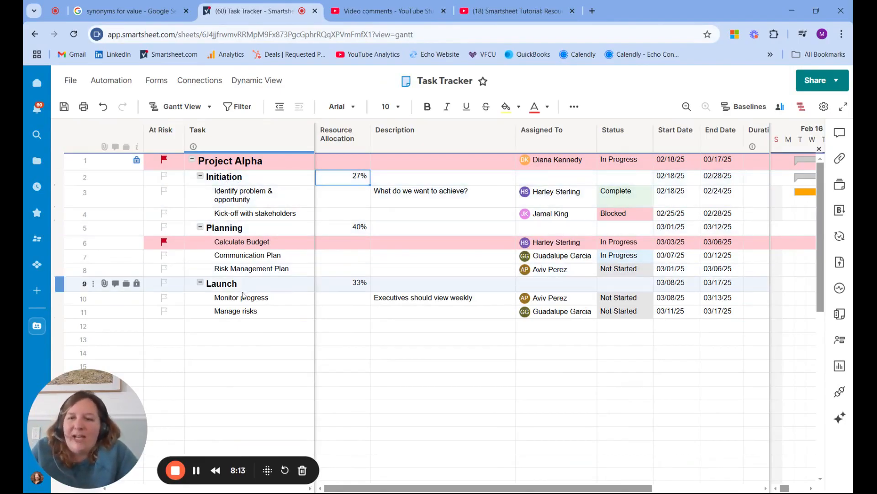
pyautogui.doubleClick(359, 180)
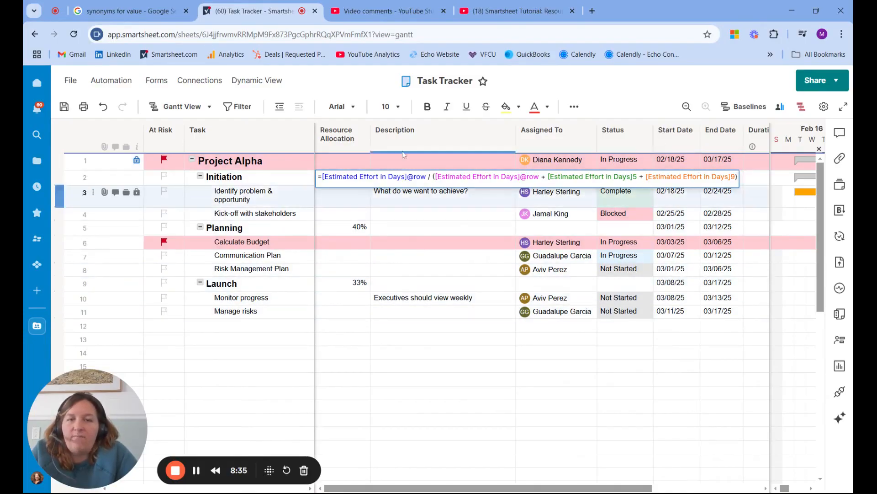
pyautogui.click(381, 375)
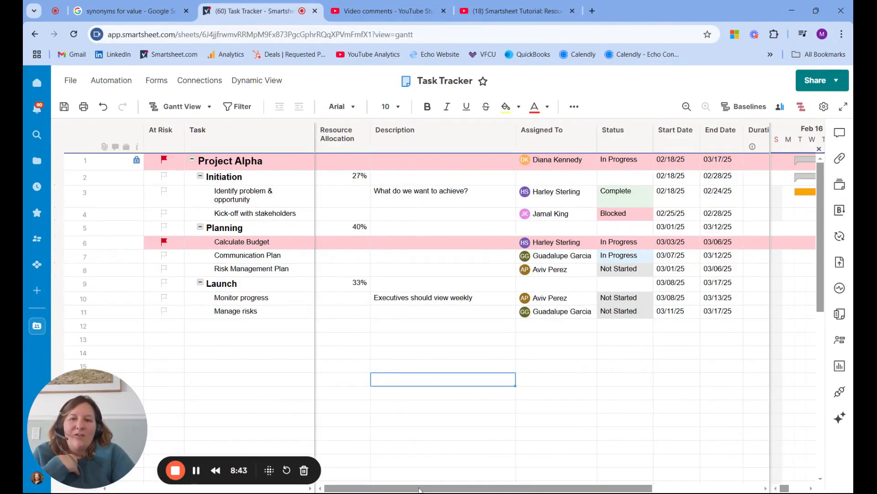
# Inspect the Estimated Effort in Days formulas for the Initiation row and the tasks "Identify problem & opportunity" and Calculate Budget.
pyautogui.hscroll(3, 543, 274)
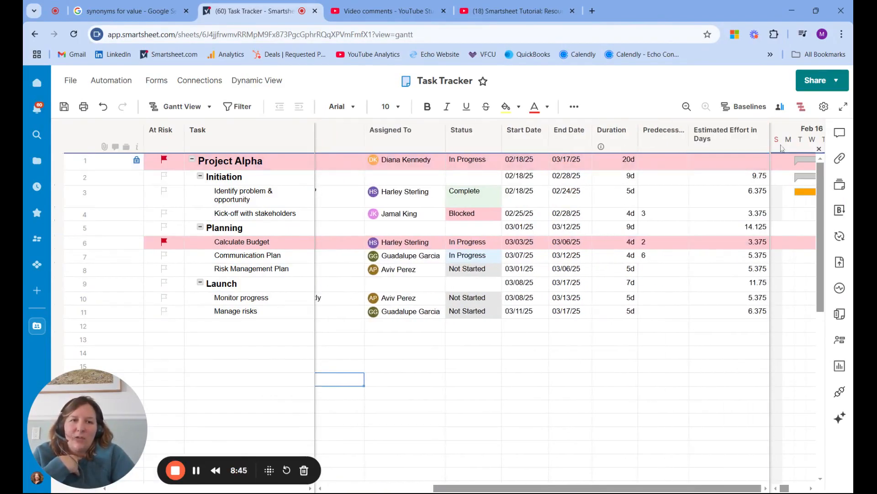
pyautogui.moveTo(771, 140); pyautogui.dragTo(739, 140)
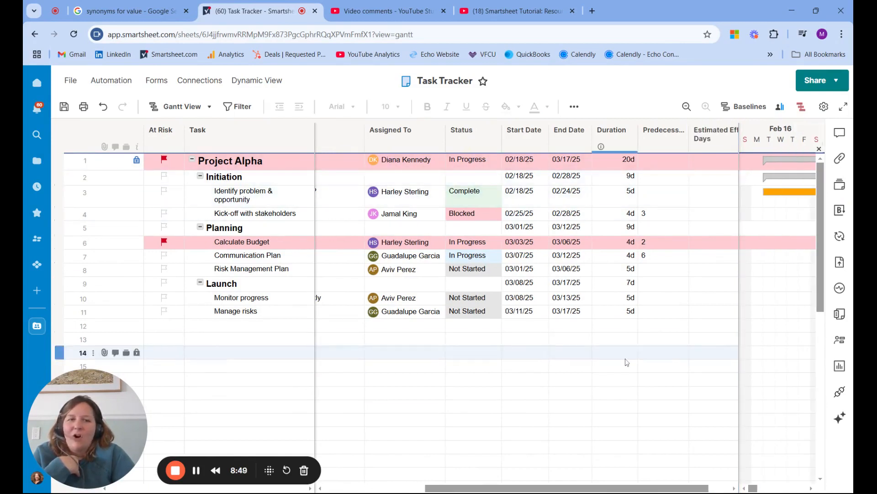
pyautogui.moveTo(622, 488); pyautogui.dragTo(645, 486)
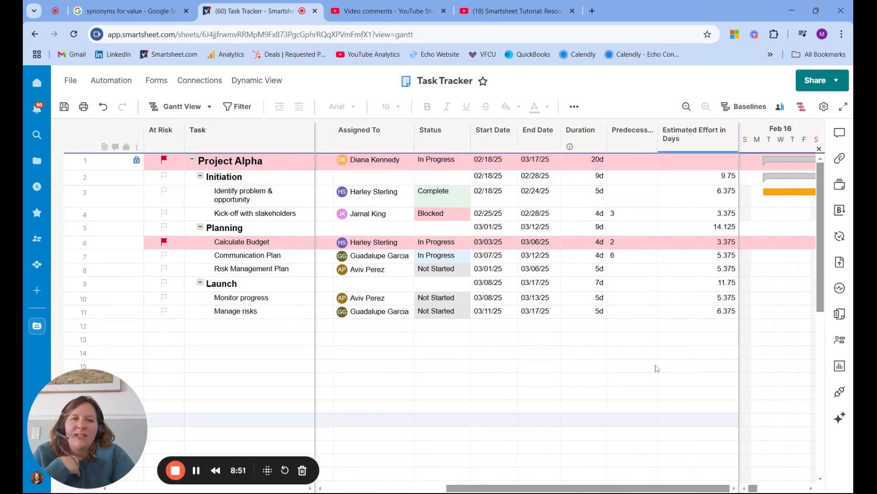
pyautogui.click(713, 176)
pyautogui.click(712, 176)
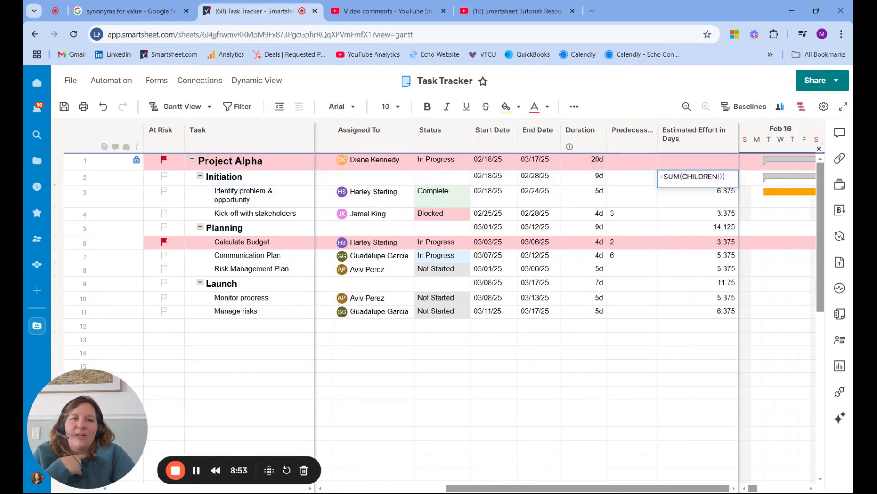
pyautogui.click(712, 193)
pyautogui.click(711, 192)
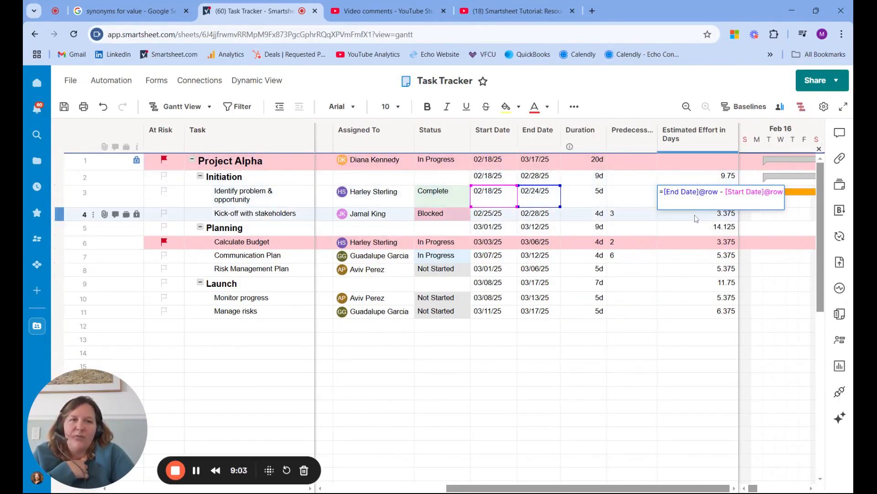
pyautogui.click(696, 242)
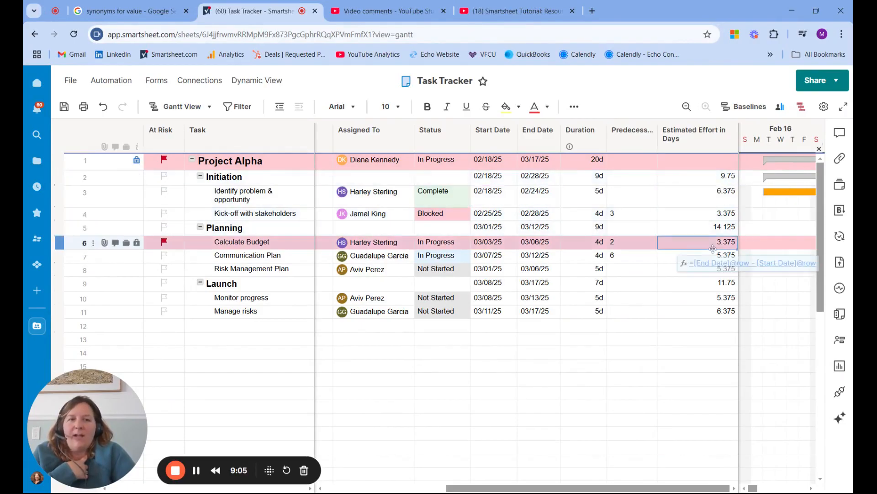
pyautogui.click(686, 198)
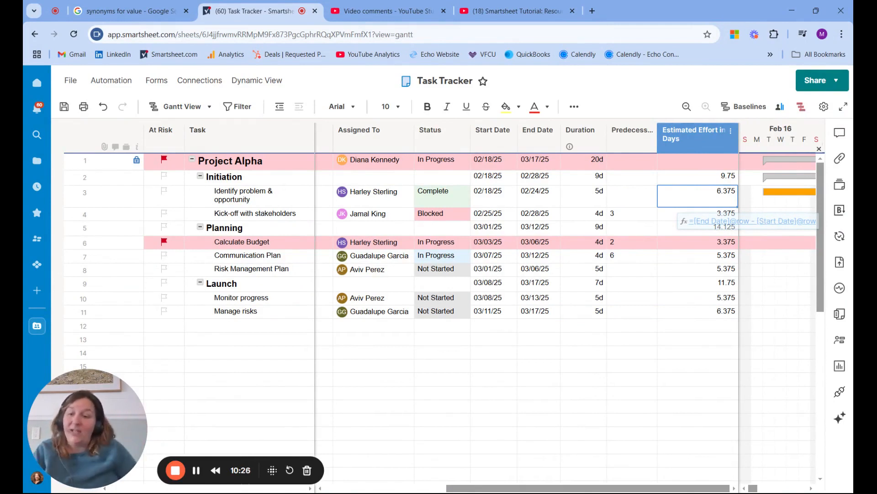
pyautogui.click(701, 138)
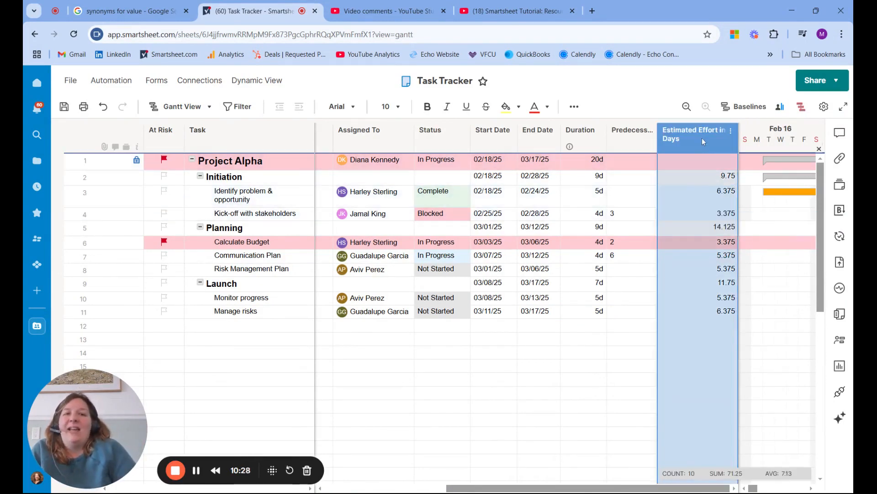
pyautogui.click(718, 181)
pyautogui.press('Up')
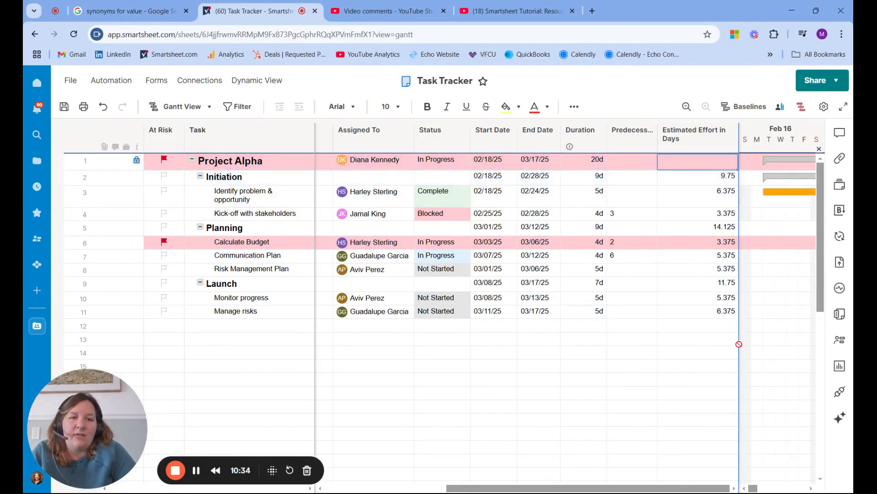
pyautogui.click(693, 326)
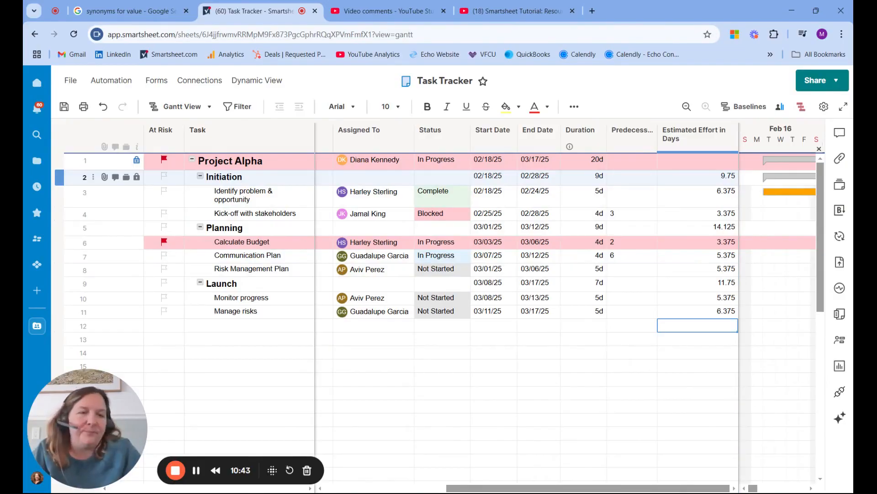
# Clear the Estimated Effort in Days formulas from the Initiation row down to the Manage risks row.
pyautogui.click(724, 179)
pyautogui.press('Delete')
pyautogui.click(719, 204)
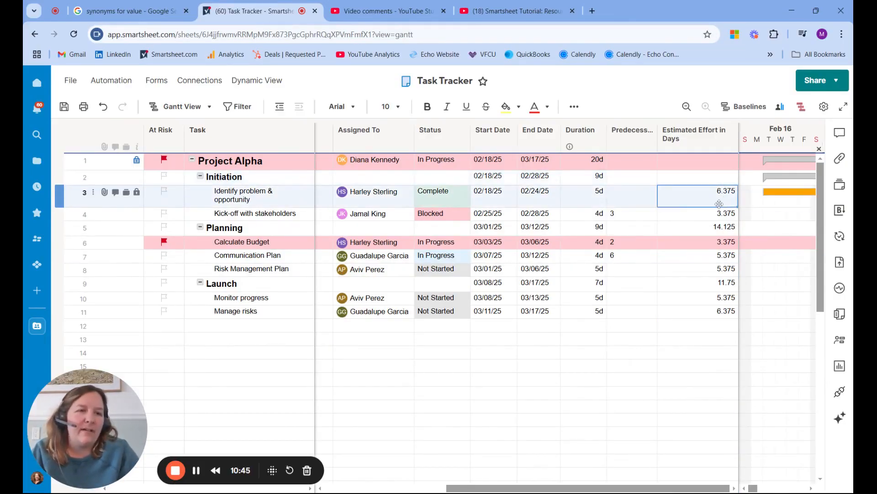
pyautogui.press('Delete')
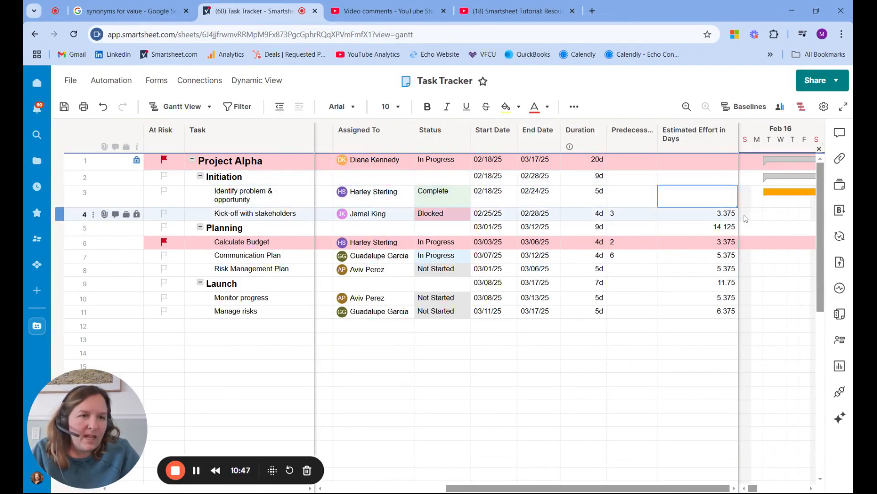
pyautogui.keyDown('shift'); pyautogui.click(696, 312); pyautogui.keyUp('shift')
pyautogui.press('Delete')
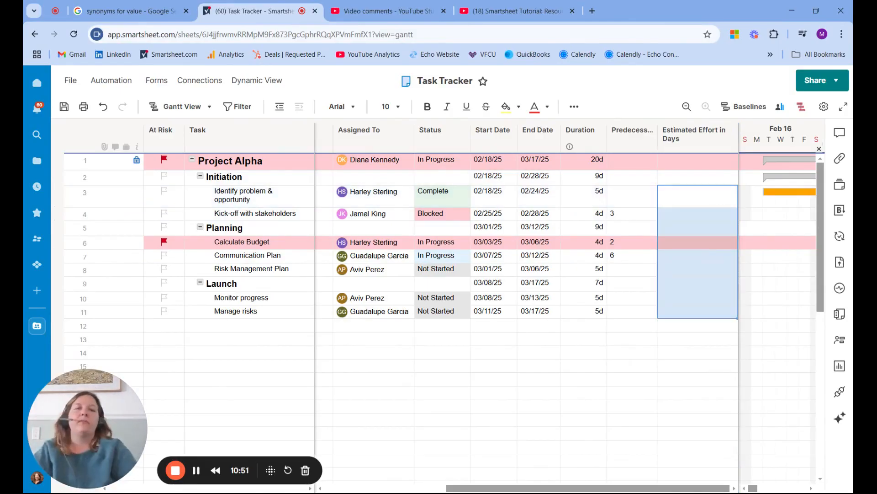
pyautogui.click(721, 174)
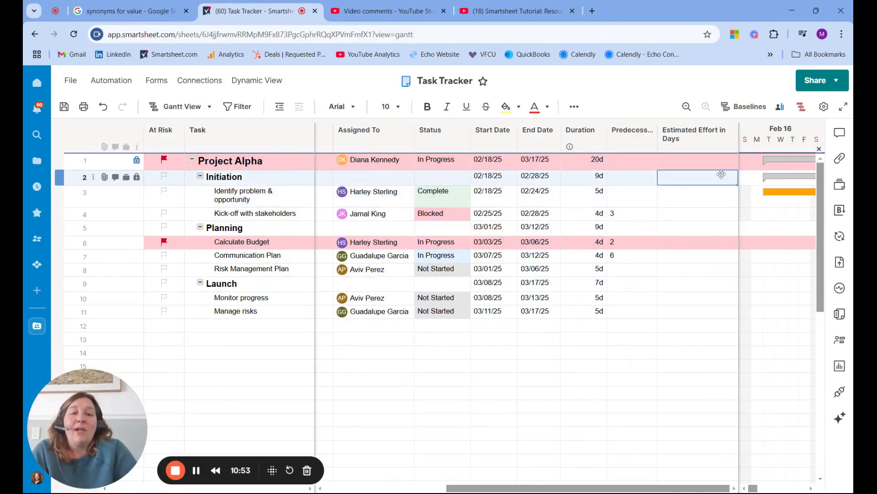
pyautogui.press('Down')
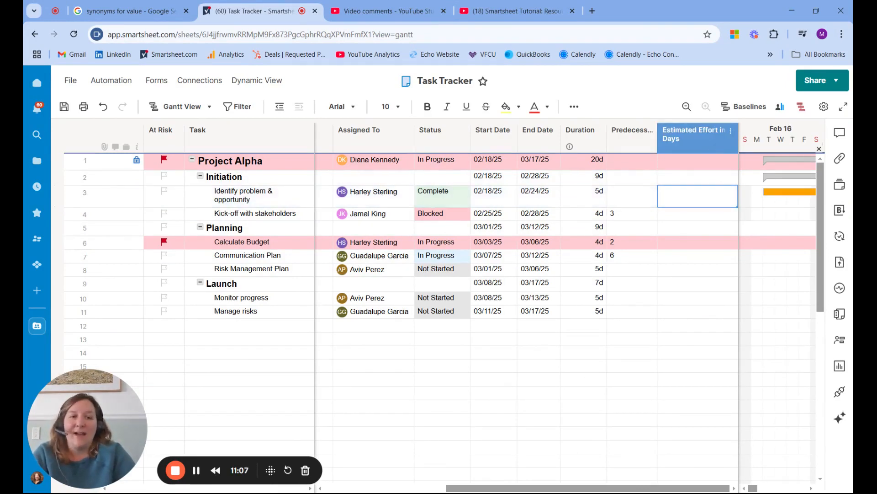
# Rename the Estimated Effort in Days column as "Estimated Effort in Hours".
pyautogui.click(730, 132)
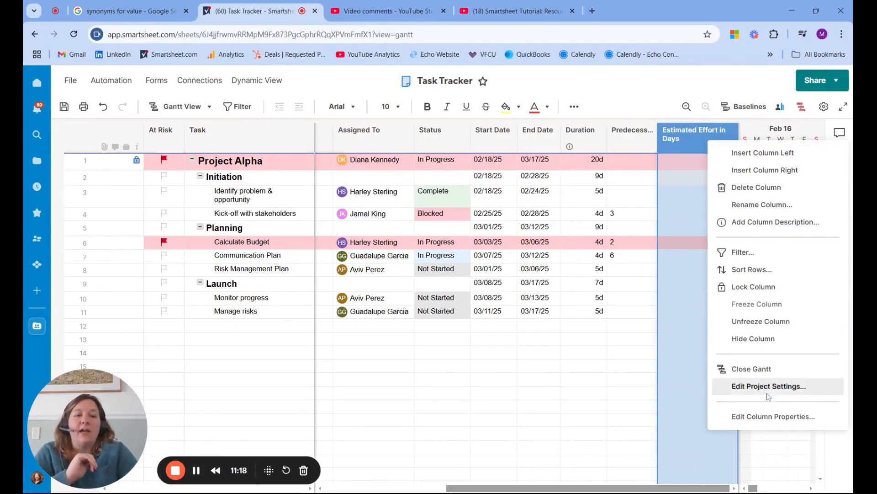
pyautogui.click(743, 418)
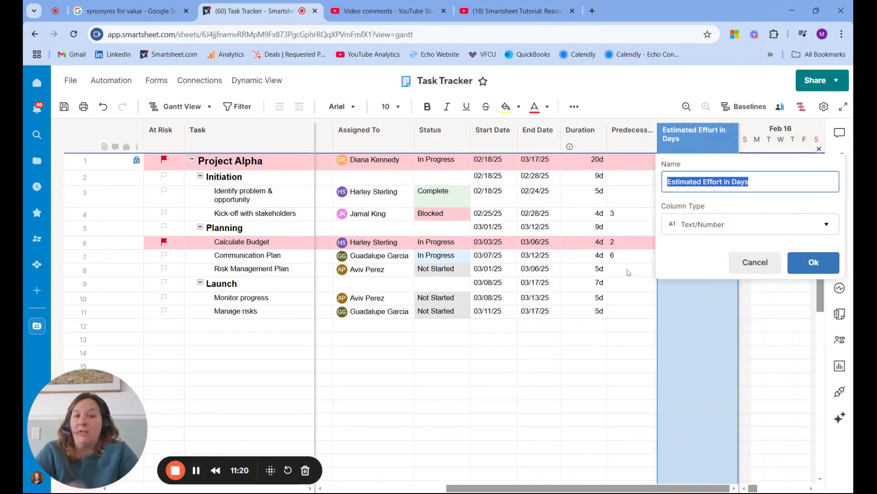
pyautogui.moveTo(756, 179); pyautogui.dragTo(712, 181)
pyautogui.write('ort')
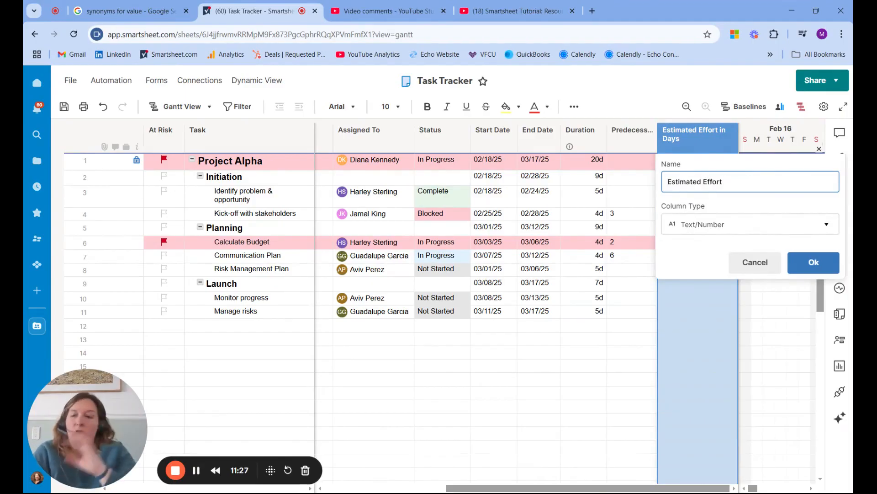
pyautogui.write(' in Hours')
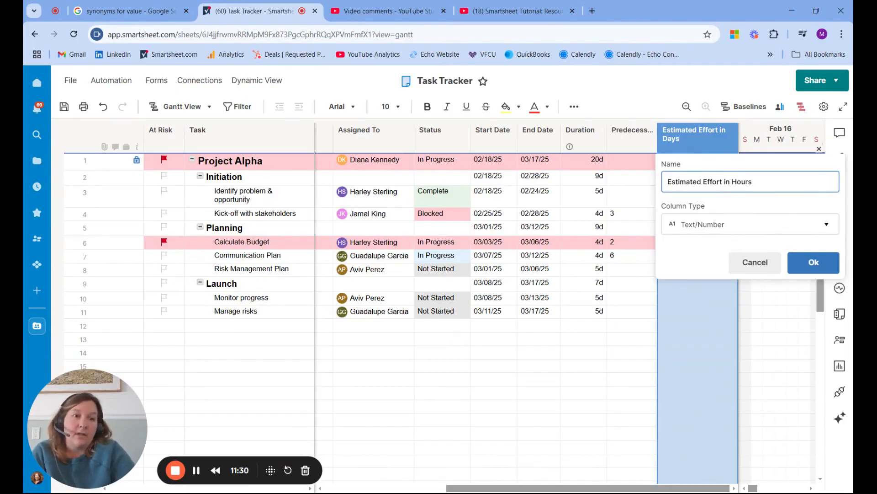
pyautogui.click(816, 263)
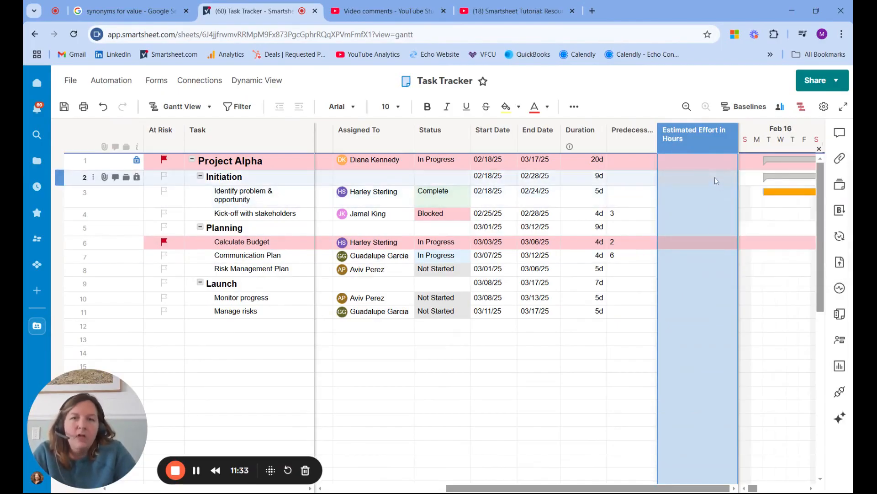
# Enter an estimated effort of 8 hours for "Identify problem & opportunity" and 4 hours for "Kick-off with stakeholders".
pyautogui.click(714, 197)
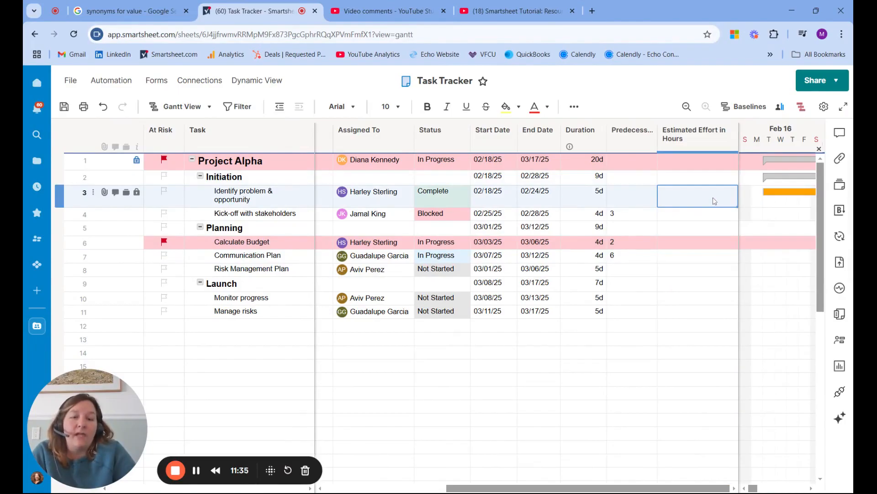
pyautogui.write('8')
pyautogui.press('Return')
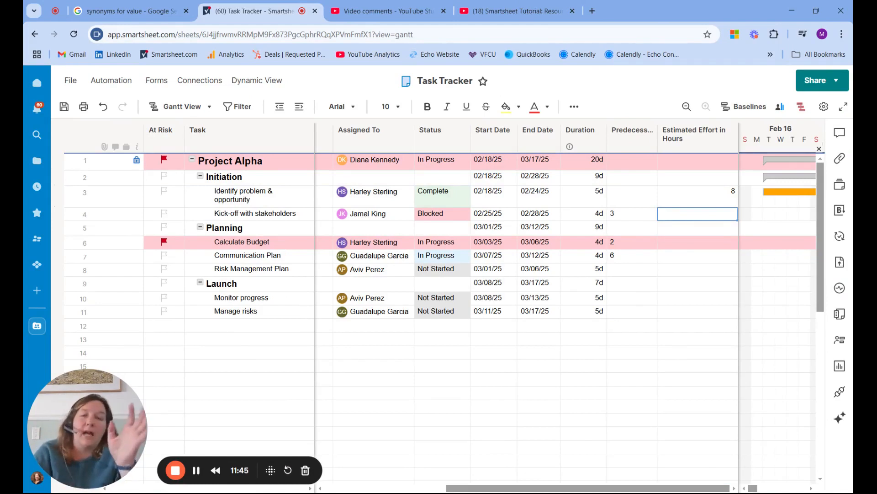
pyautogui.write('4')
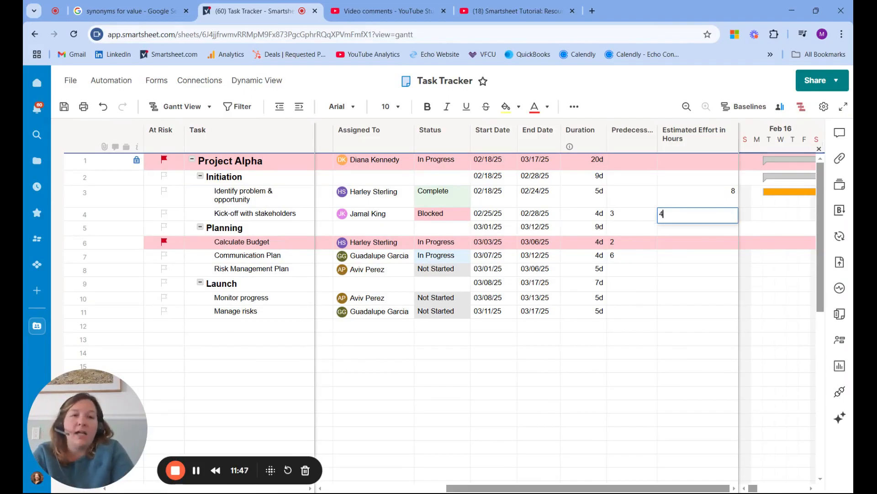
pyautogui.press('Return')
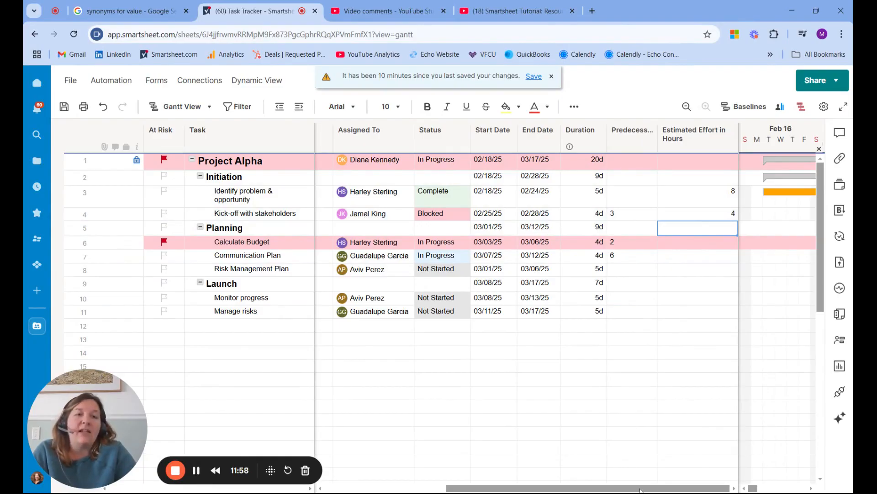
# Rename the Resource Allocation column as "% Allocation".
pyautogui.moveTo(642, 488); pyautogui.dragTo(481, 486)
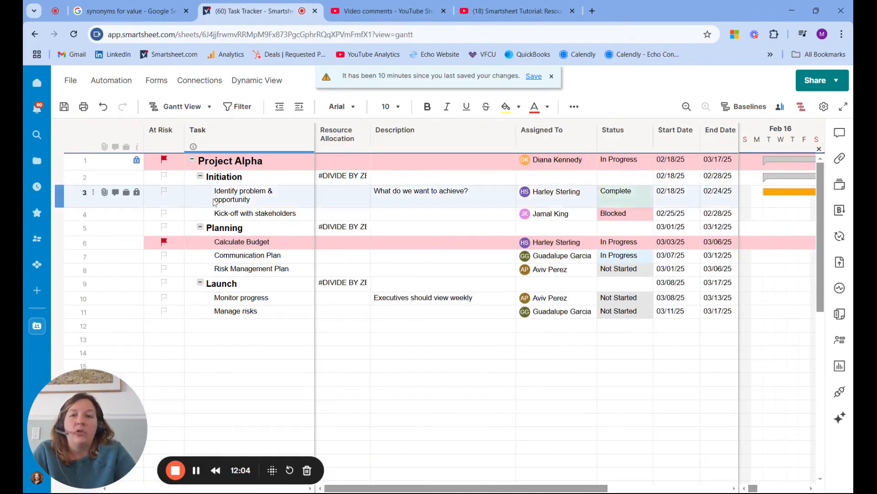
pyautogui.click(353, 178)
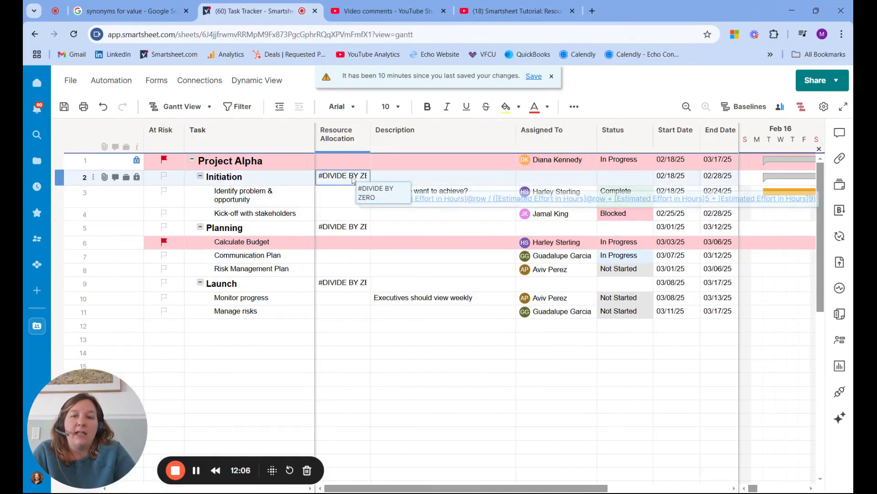
pyautogui.doubleClick(337, 136)
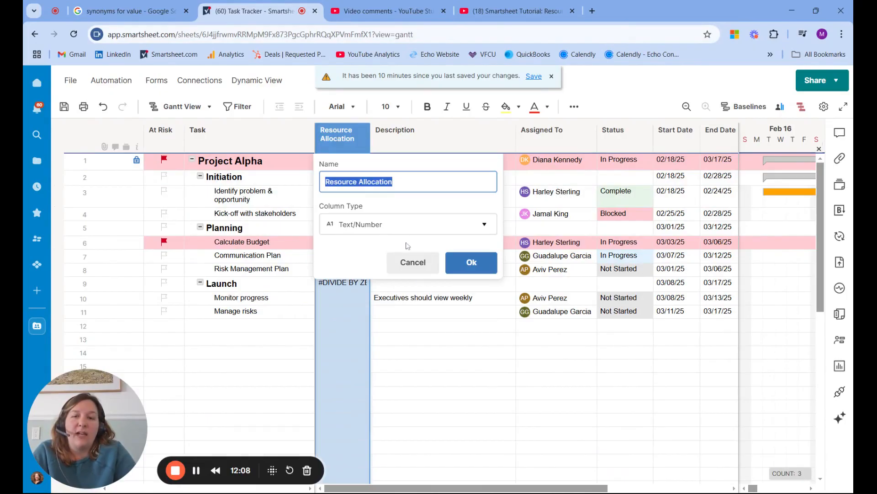
pyautogui.click(416, 181)
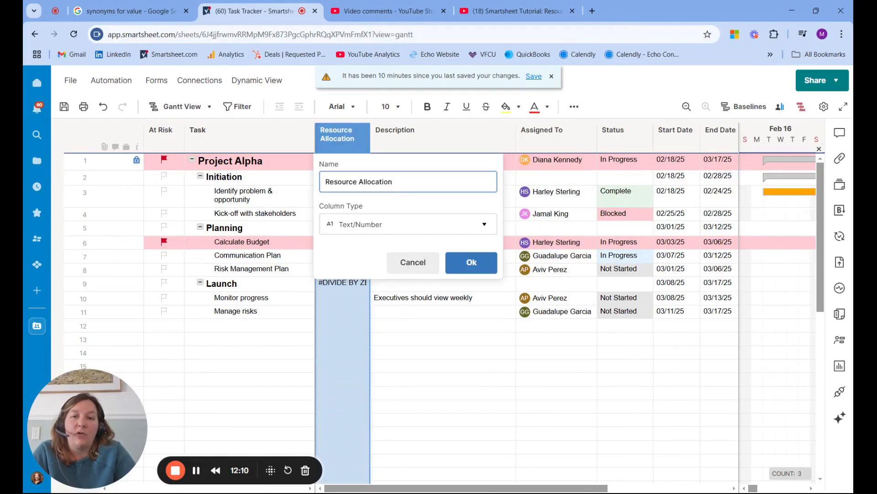
pyautogui.moveTo(359, 182); pyautogui.dragTo(317, 183)
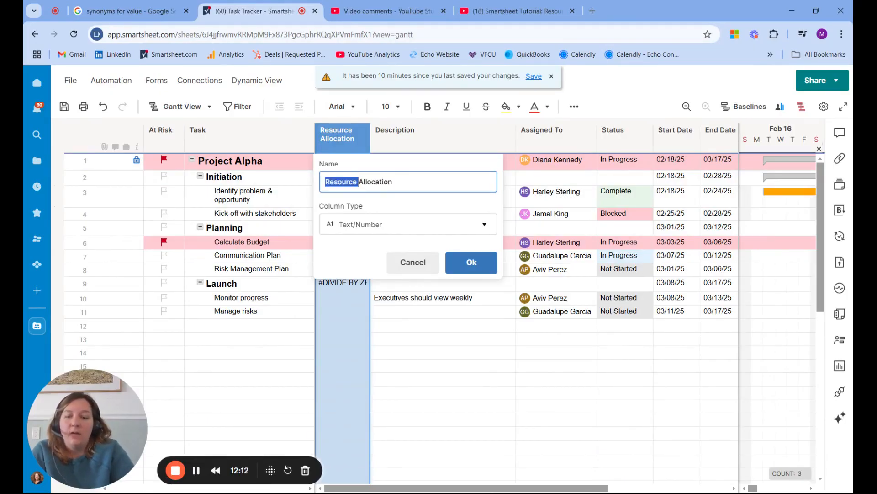
pyautogui.write('%')
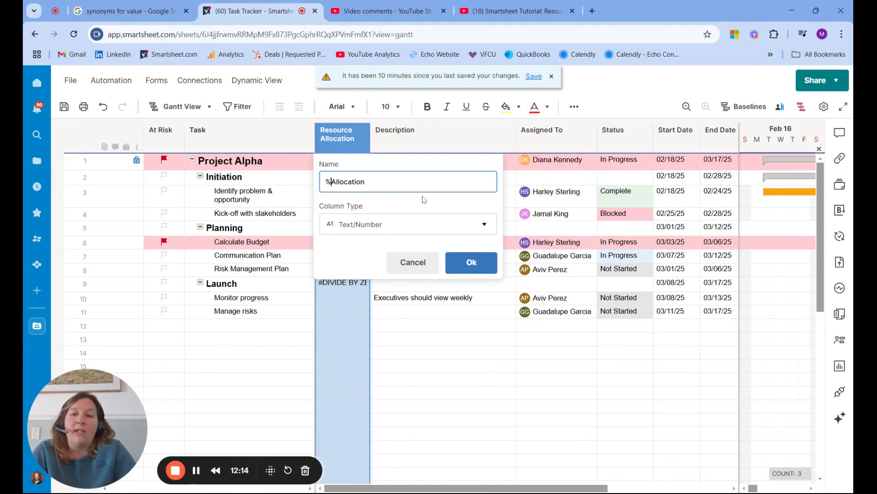
pyautogui.click(472, 269)
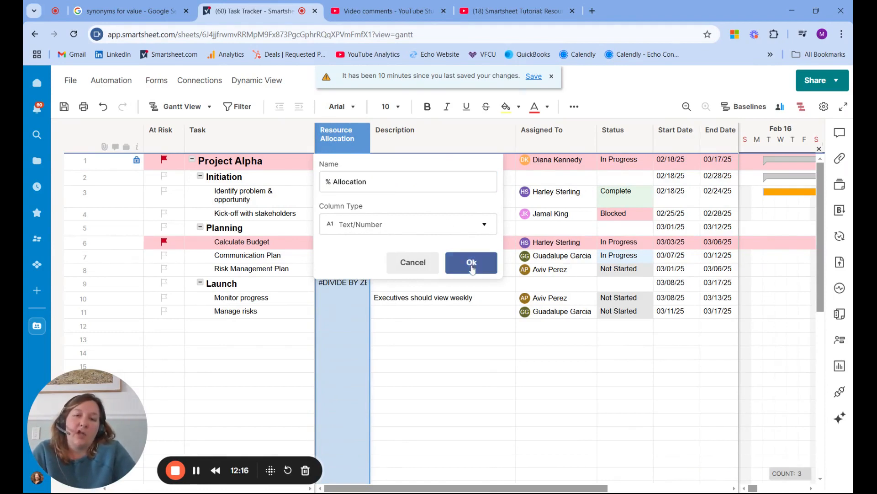
# Clear the % Allocation formulas in the Initiation and Planning rows and save the sheet.
pyautogui.click(346, 181)
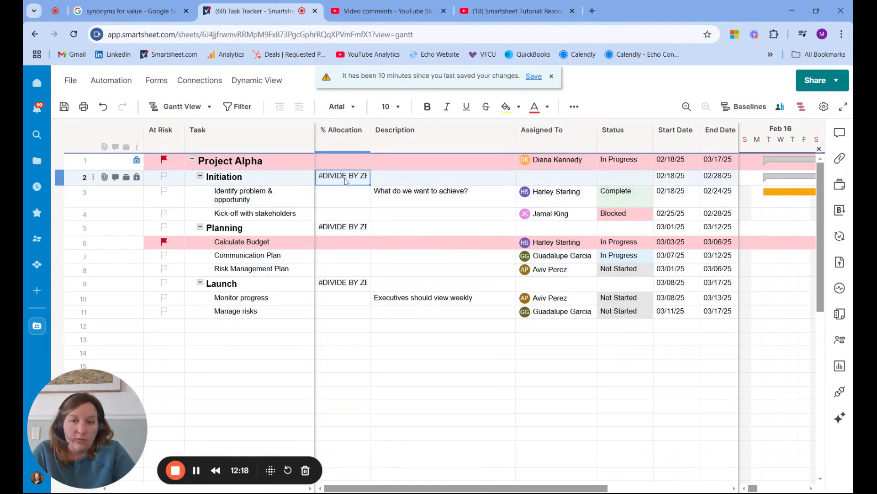
pyautogui.press('Delete')
pyautogui.click(361, 223)
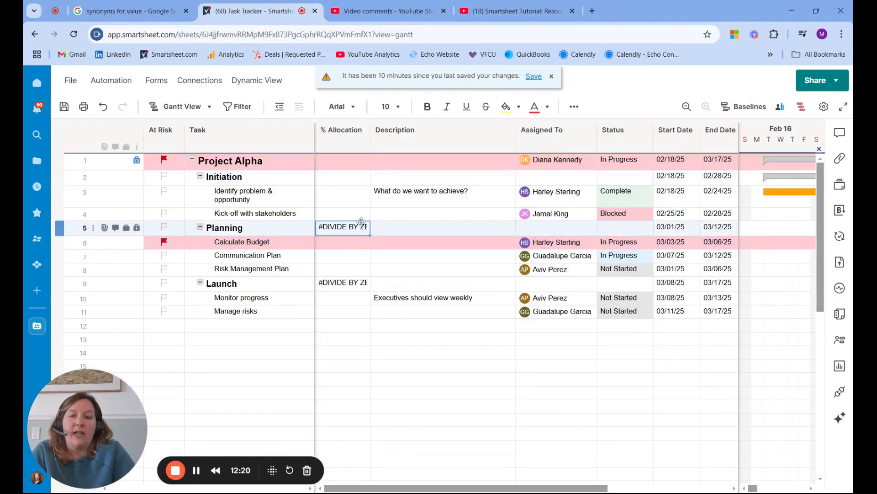
pyautogui.press('Delete')
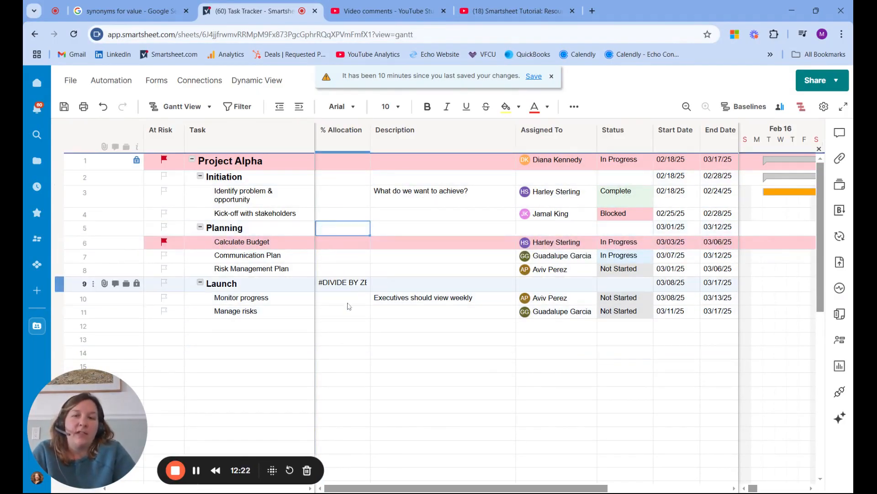
pyautogui.click(346, 326)
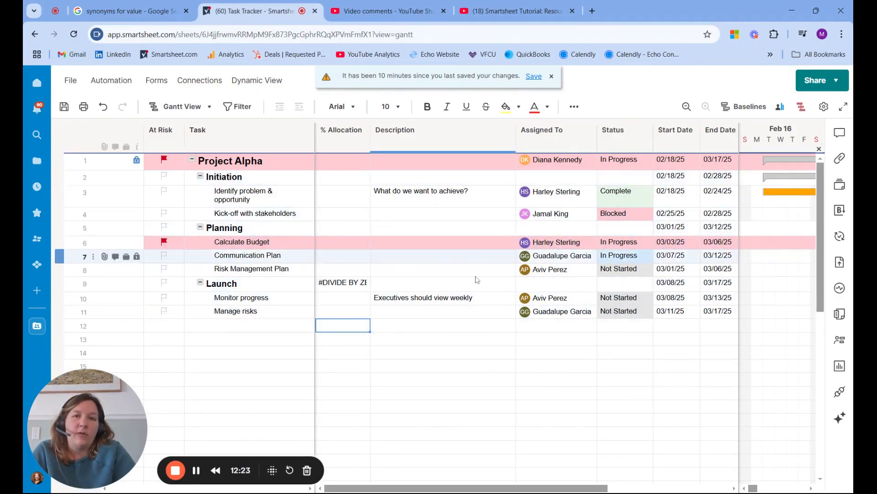
pyautogui.click(530, 77)
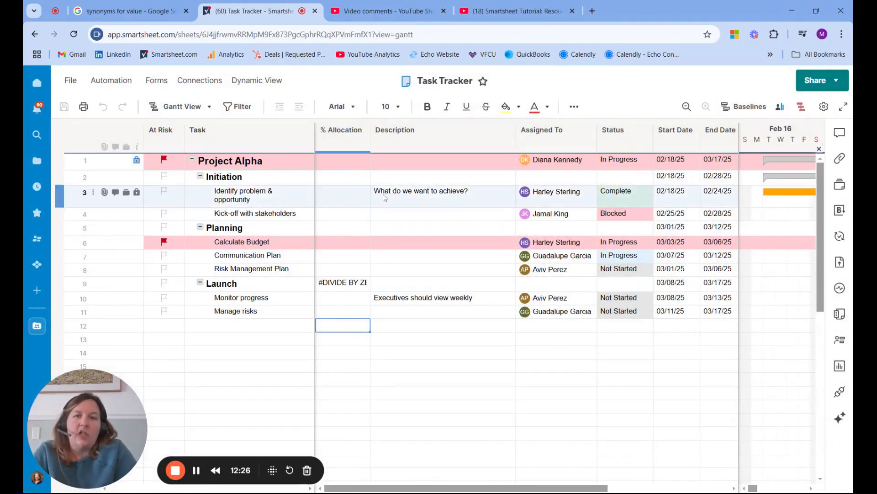
# Assign % Allocation as the allocation column for resource management in the project settings and move that column directly after Duration.
pyautogui.click(828, 111)
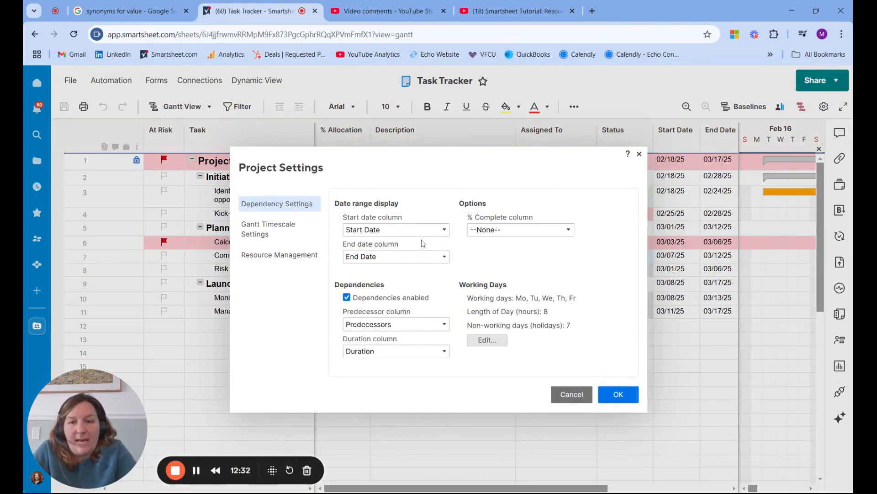
pyautogui.click(304, 260)
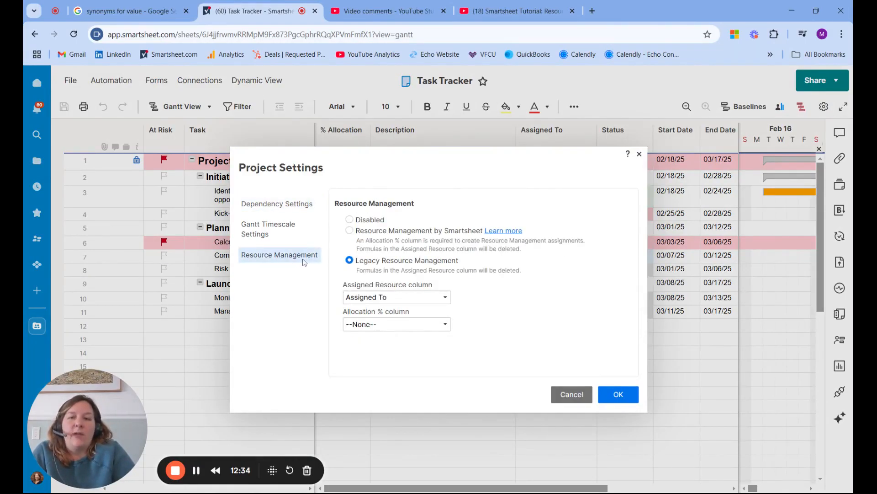
pyautogui.click(445, 325)
pyautogui.click(409, 348)
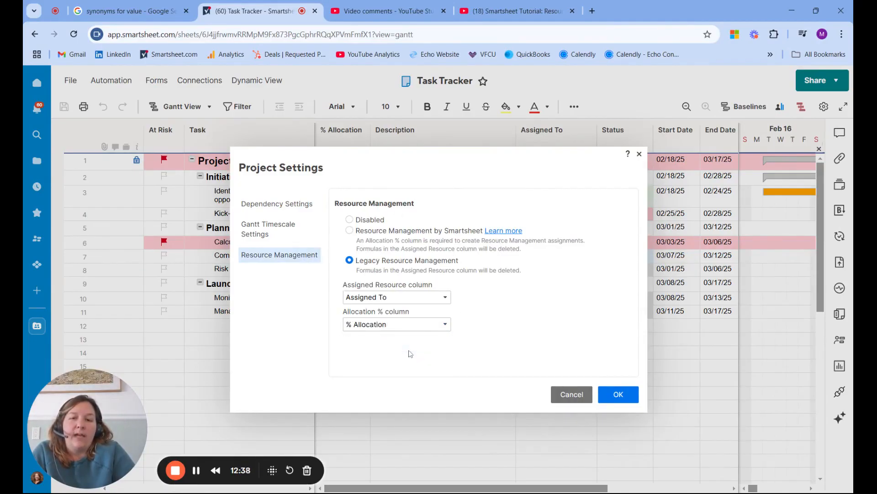
pyautogui.click(621, 394)
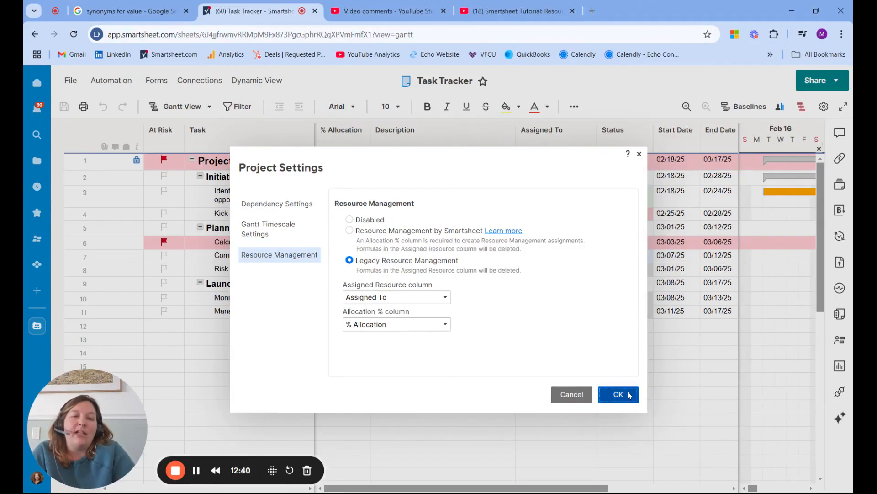
pyautogui.click(341, 138)
pyautogui.moveTo(340, 138); pyautogui.dragTo(626, 177)
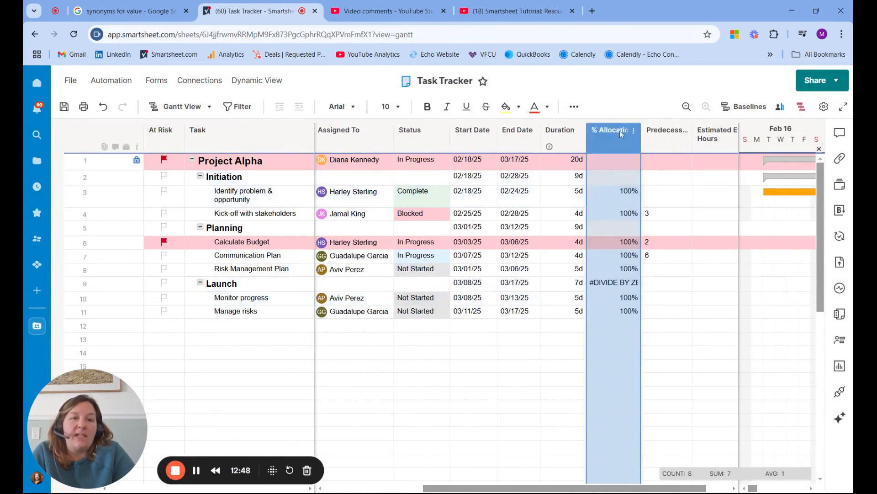
# Clear the % Allocation cell in the Launch row.
pyautogui.click(607, 284)
pyautogui.press('Delete')
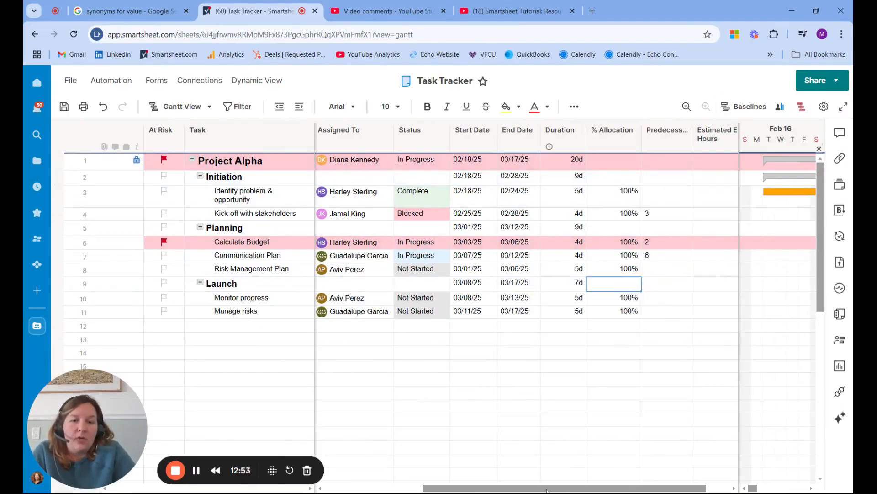
# Set the % Allocation of "Identify problem & opportunity" to 20%.
pyautogui.moveTo(547, 490); pyautogui.dragTo(570, 490)
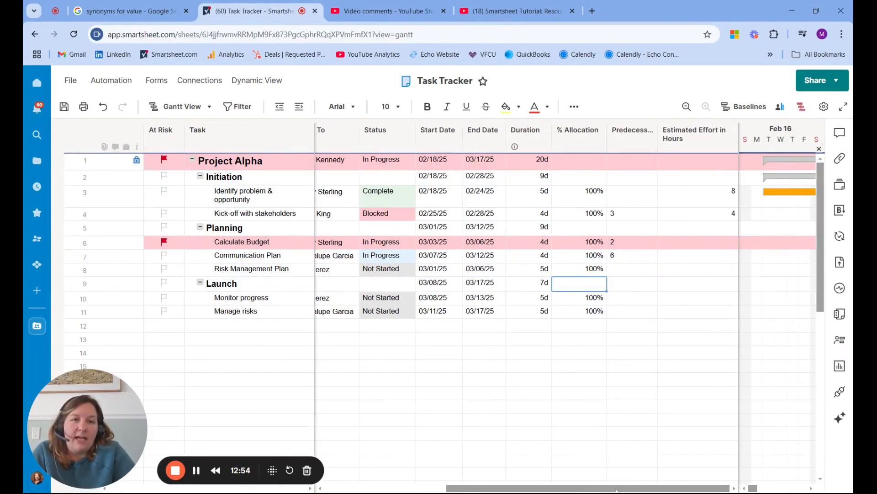
pyautogui.click(581, 201)
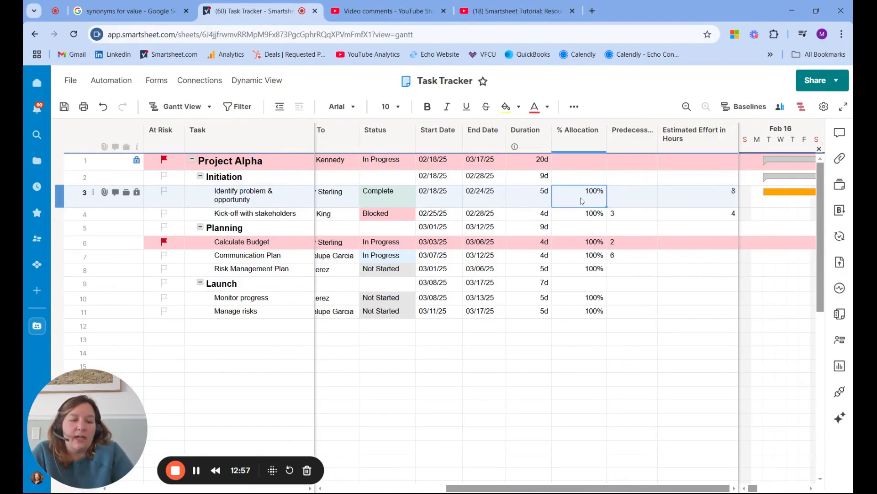
pyautogui.write('20')
pyautogui.press('Return')
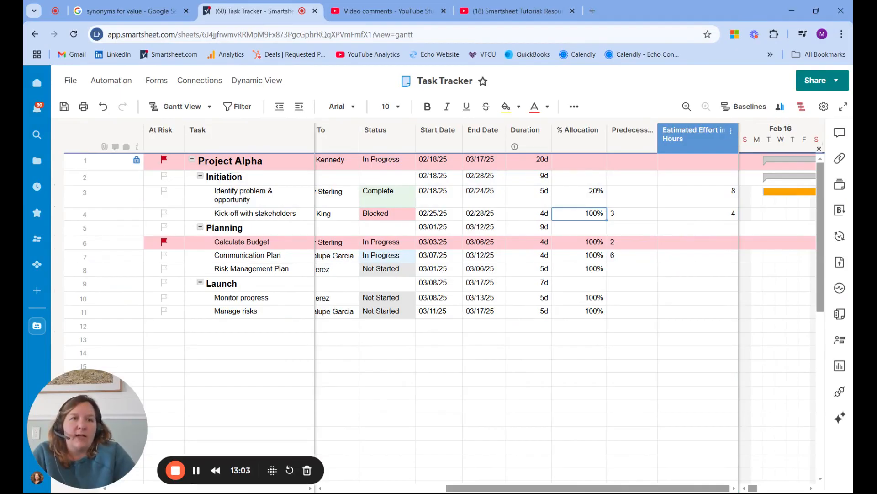
pyautogui.moveTo(737, 138); pyautogui.dragTo(720, 141)
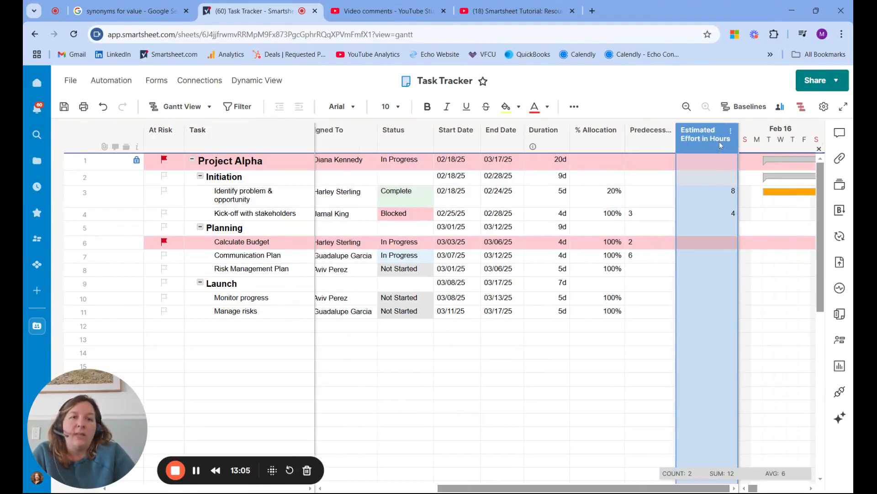
pyautogui.click(602, 202)
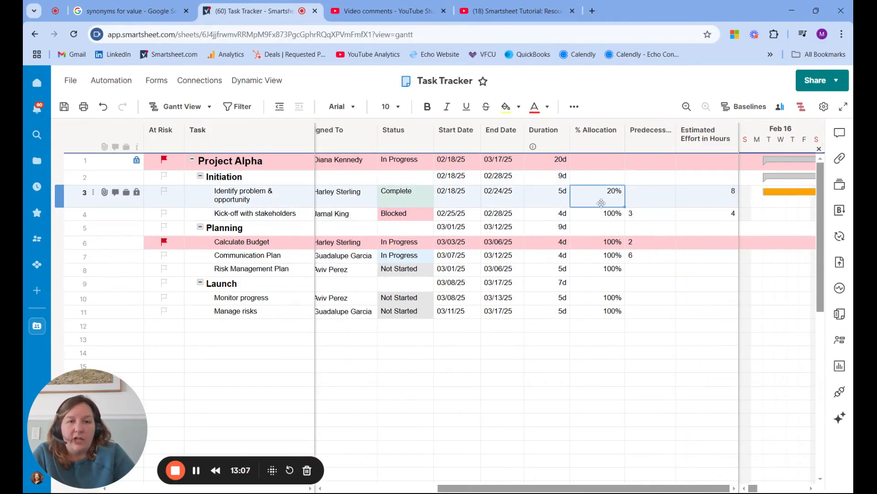
pyautogui.write('=')
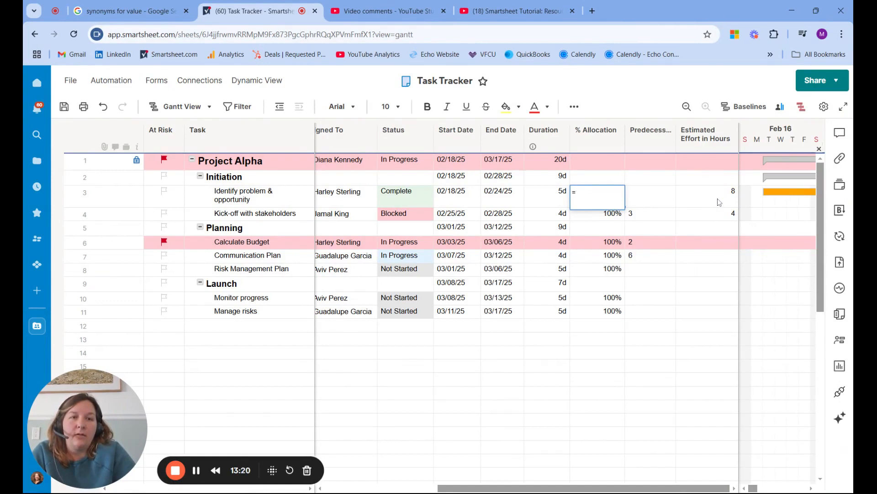
pyautogui.click(720, 202)
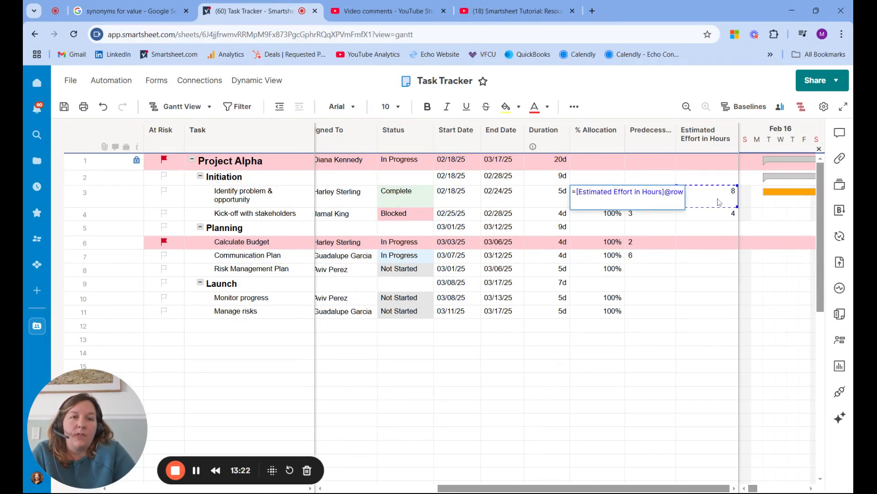
pyautogui.write('/(Duration@row')
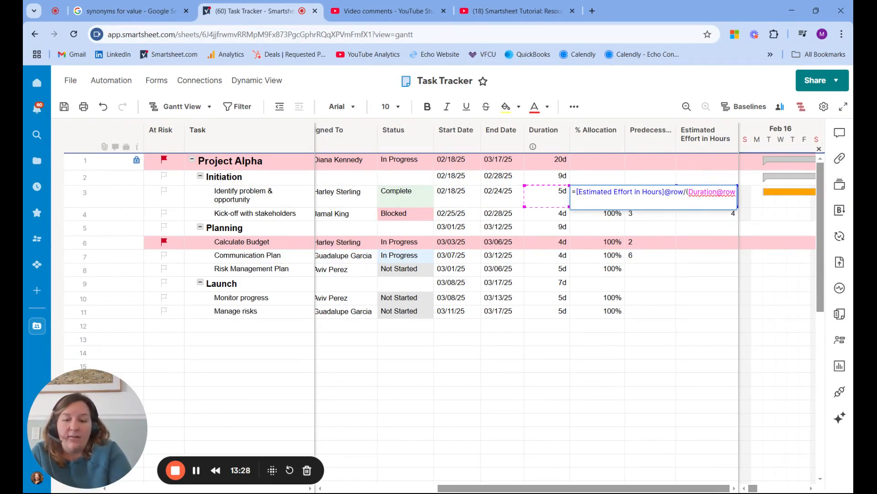
pyautogui.write('*8)')
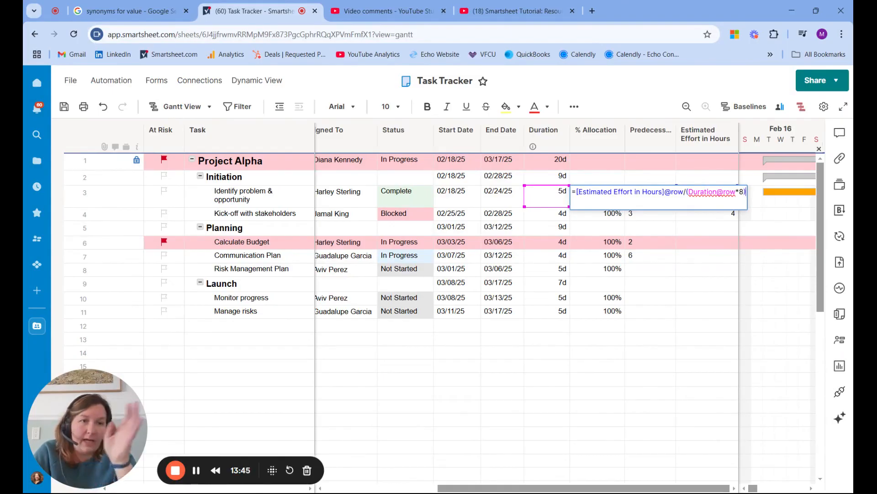
pyautogui.press('Return')
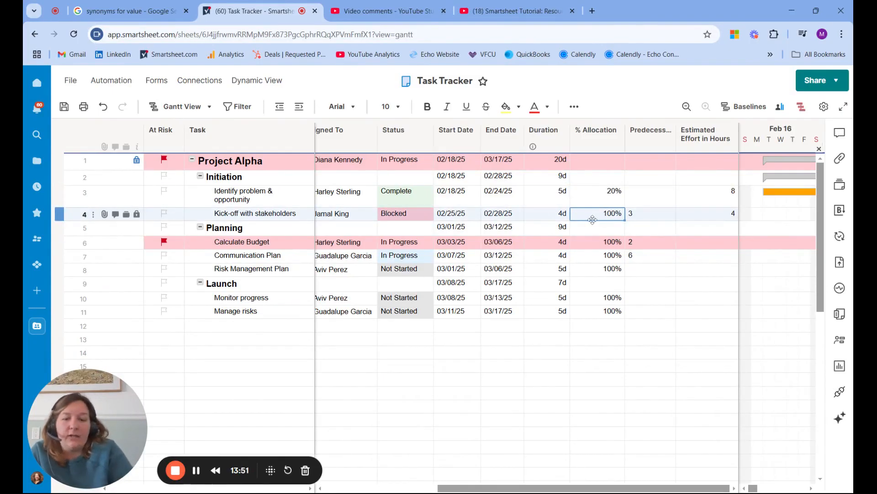
pyautogui.write('==')
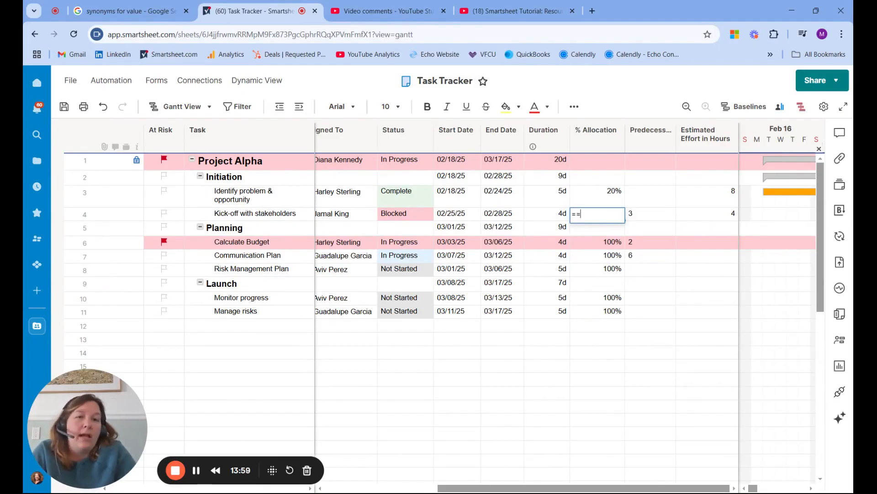
pyautogui.press('BackSpace')
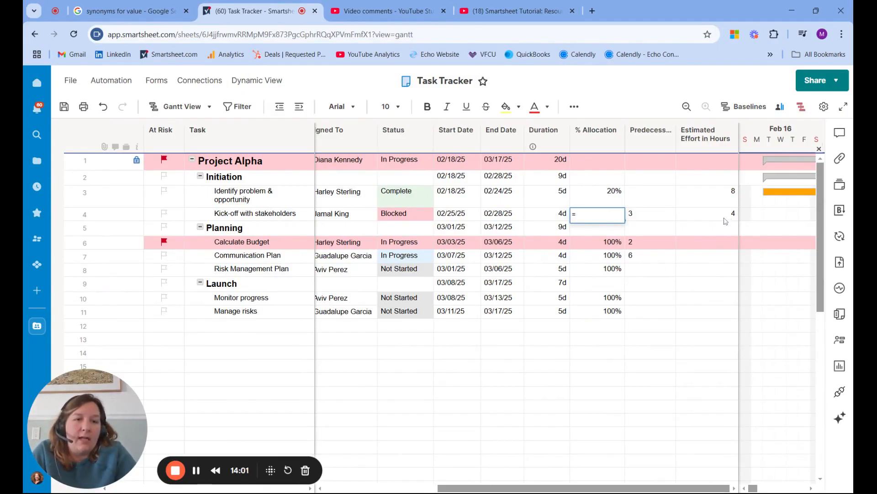
pyautogui.click(721, 216)
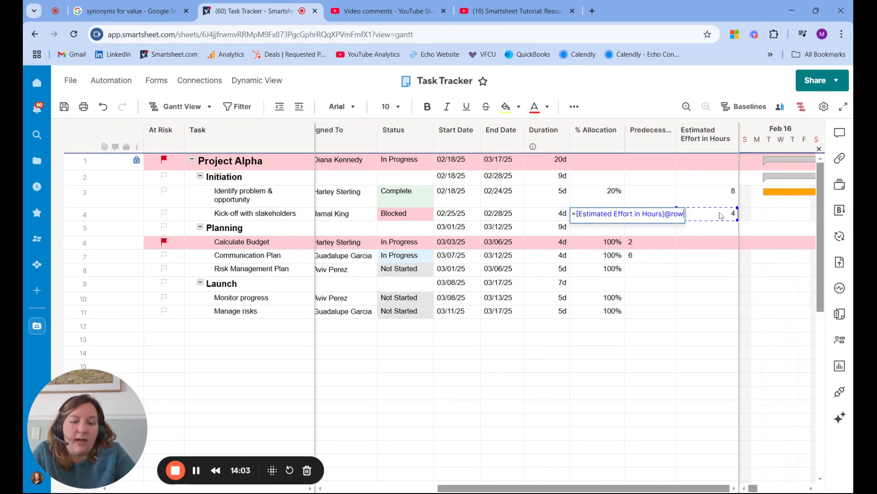
pyautogui.write('/')
pyautogui.click(547, 220)
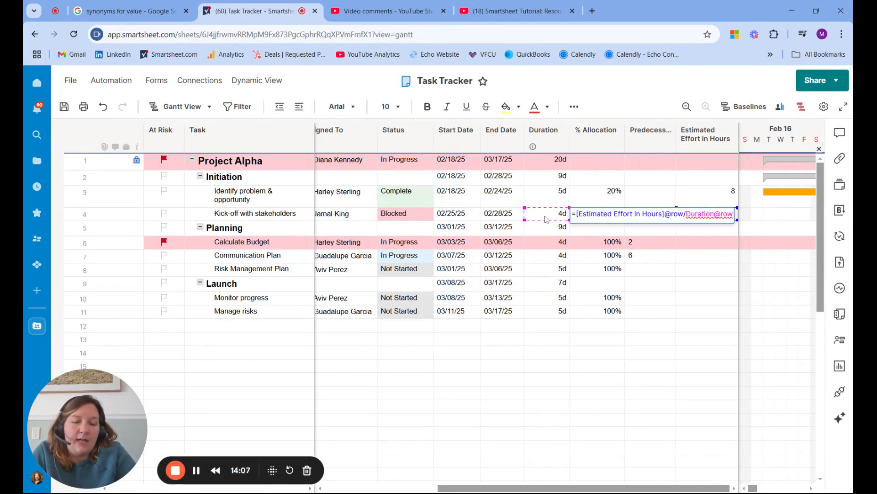
pyautogui.write('*')
pyautogui.write('8')
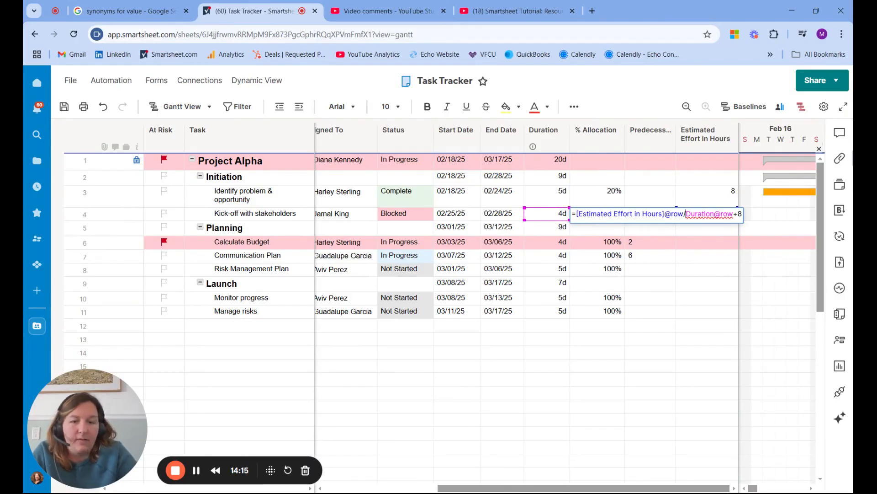
pyautogui.write('(')
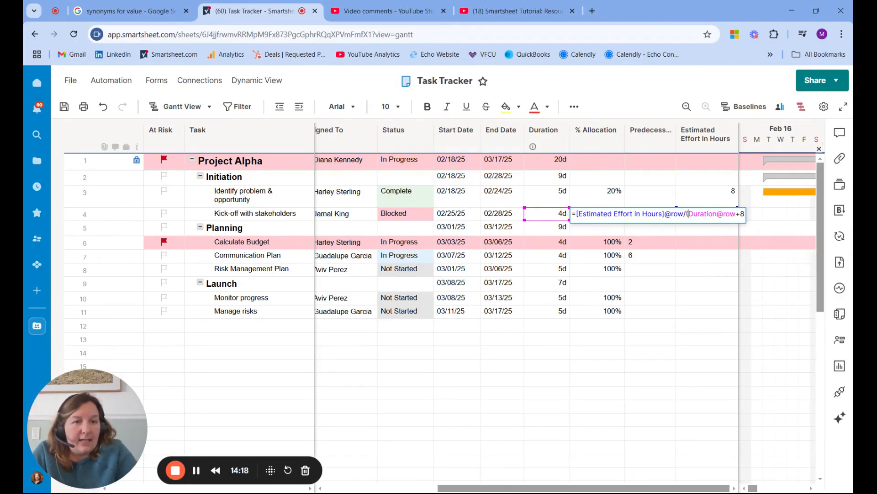
pyautogui.write(')')
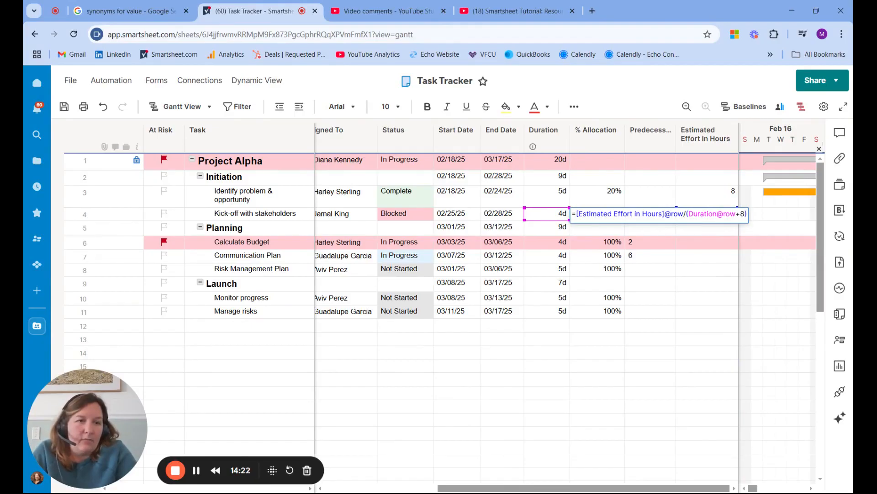
pyautogui.press('Return')
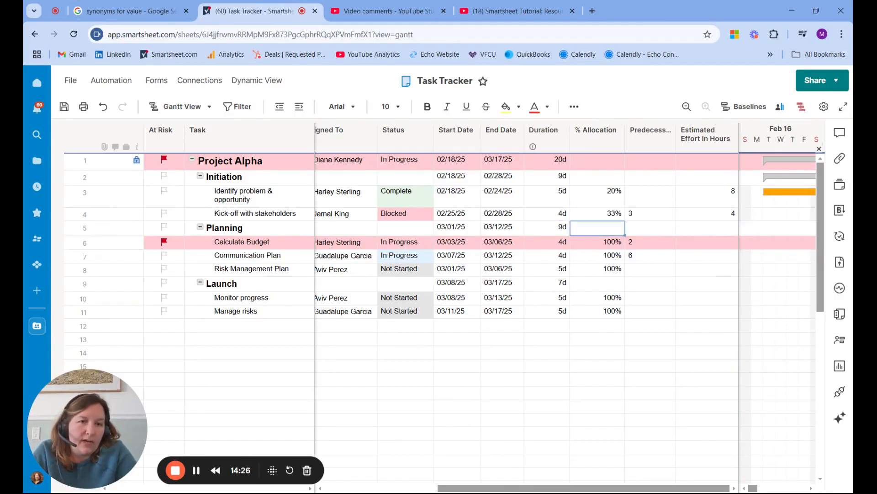
# Correct the "Kick-off with stakeholders" % Allocation formula to divide by (Duration@row * 8) and convert it to a column formula.
pyautogui.click(595, 215)
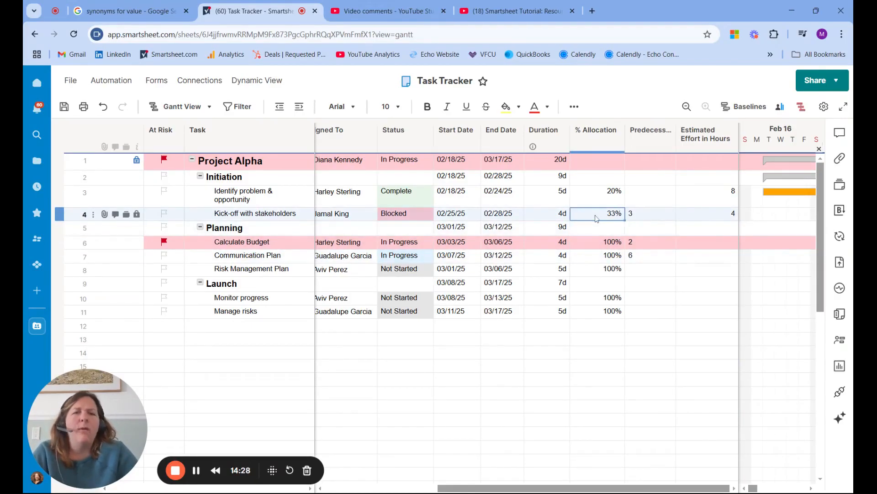
pyautogui.doubleClick(595, 215)
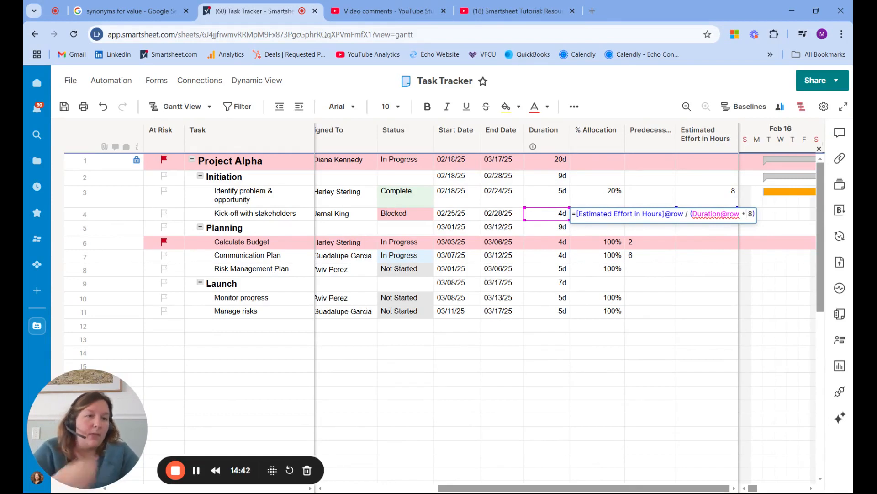
pyautogui.press('BackSpace')
pyautogui.write('*')
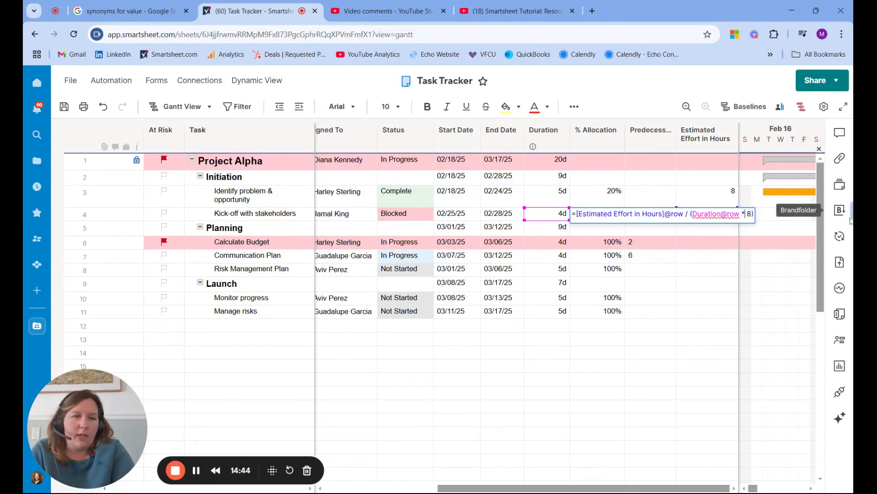
pyautogui.press('Return')
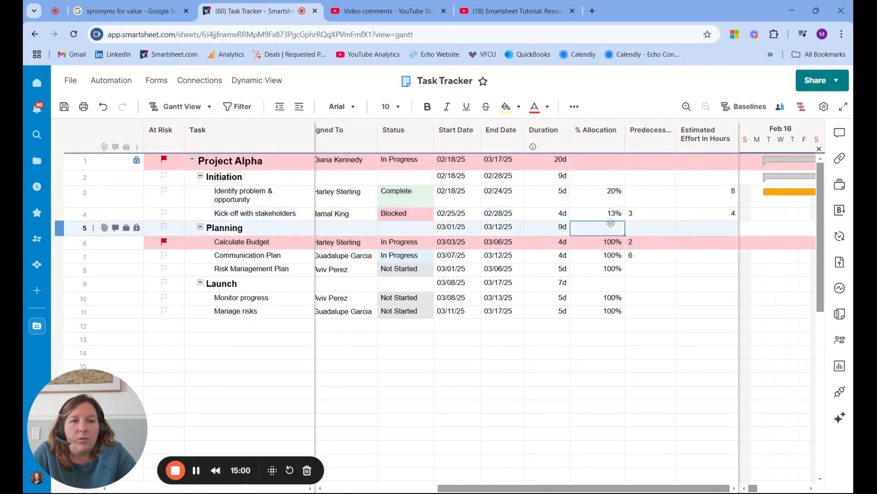
pyautogui.rightClick(613, 218)
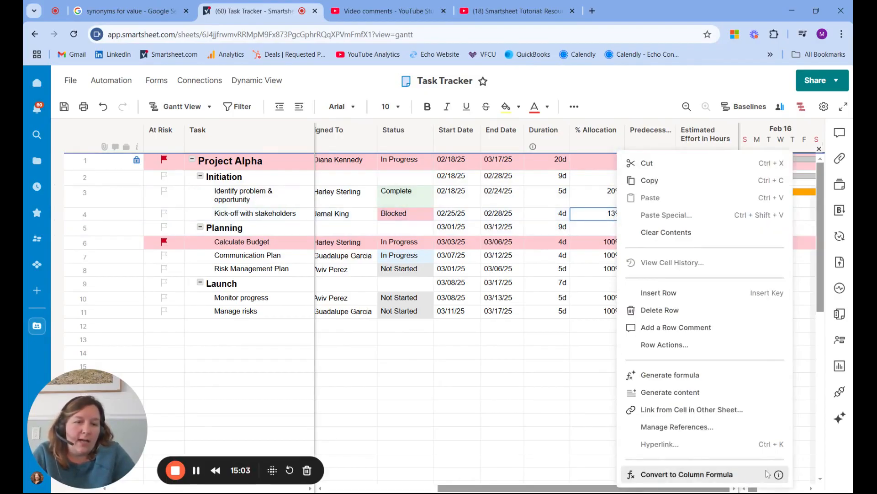
pyautogui.click(704, 475)
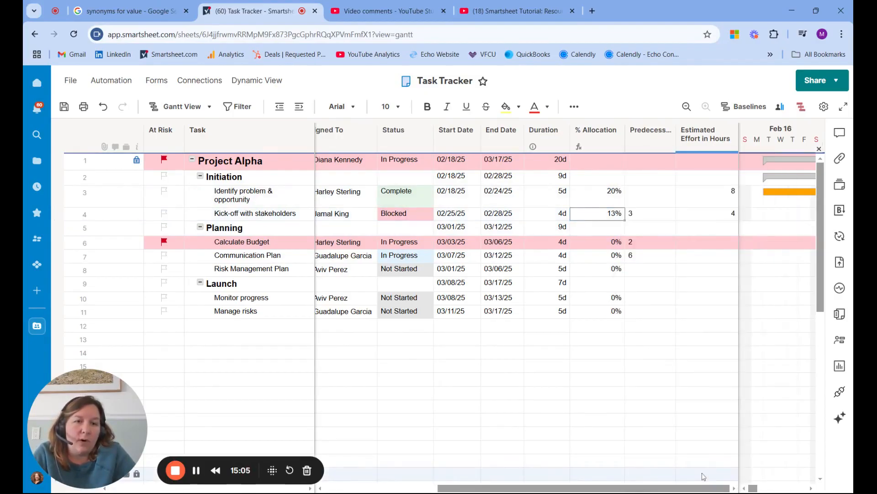
# Enter estimated efforts of 16 hours for Calculate Budget, 2 for Communication Plan and 14 for Risk Management Plan.
pyautogui.click(730, 247)
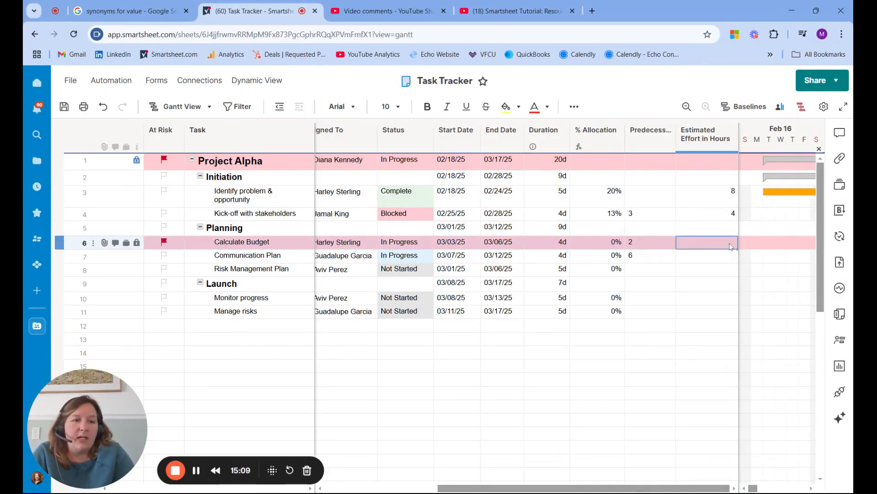
pyautogui.write('16')
pyautogui.press('Return')
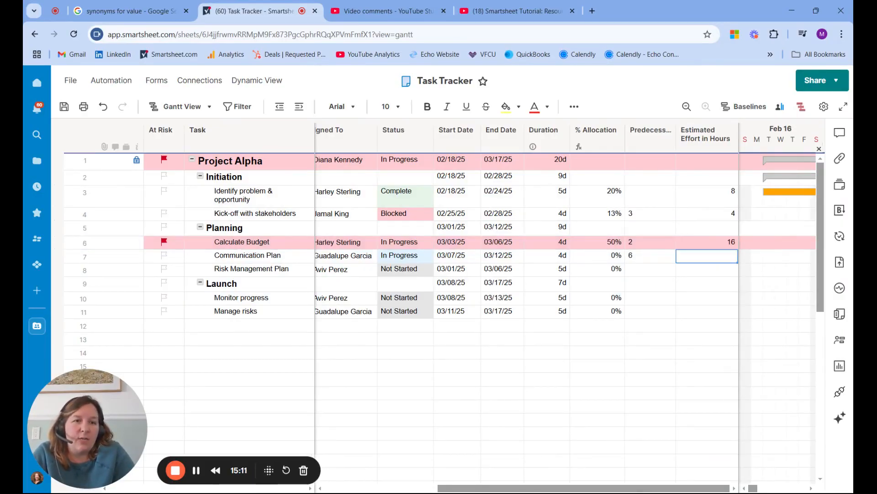
pyautogui.write('2')
pyautogui.press('Return')
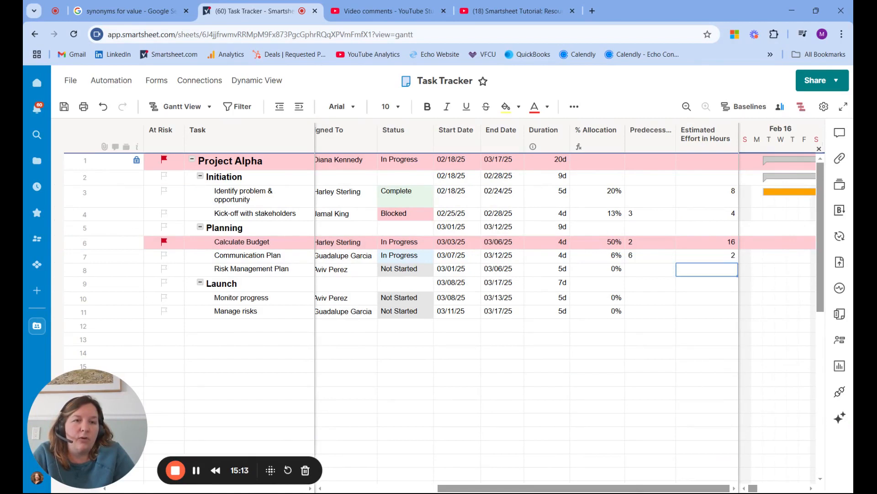
pyautogui.write('14')
pyautogui.press('Return')
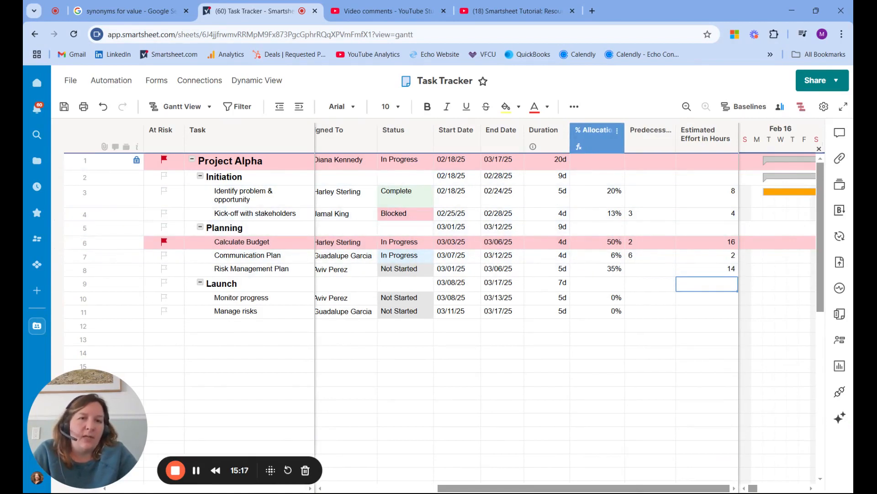
# Narrow the % Allocation column slightly.
pyautogui.click(620, 147)
pyautogui.moveTo(620, 147); pyautogui.dragTo(616, 147)
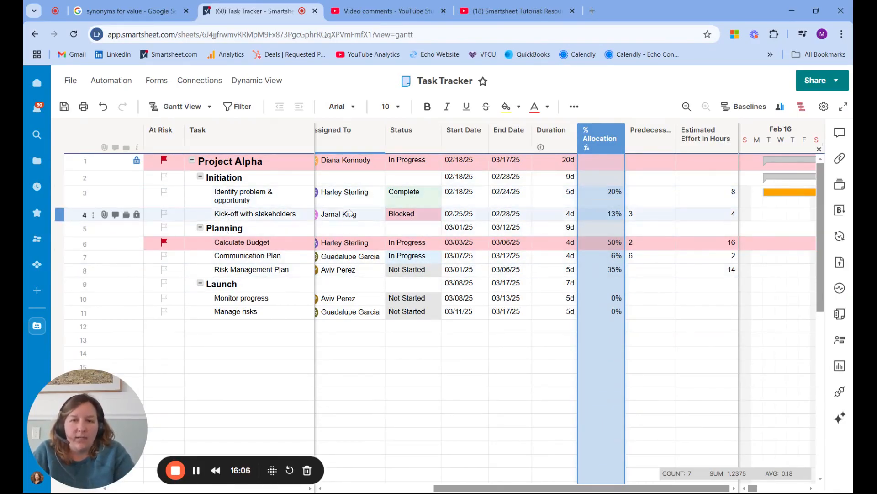
pyautogui.click(244, 355)
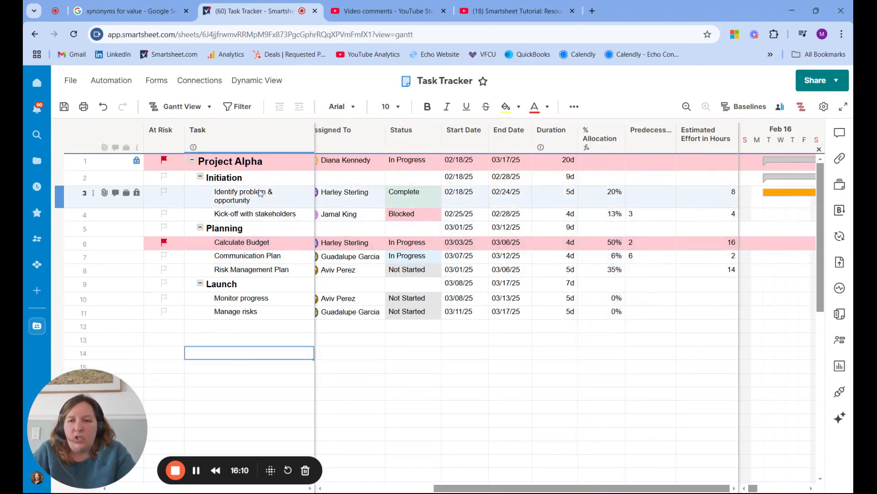
# Copy the "Identify problem & opportunity" cells from Task through % Allocation and paste them into rows 13, 14 and 15.
pyautogui.moveTo(242, 195); pyautogui.dragTo(348, 195)
pyautogui.moveTo(413, 182); pyautogui.dragTo(608, 197)
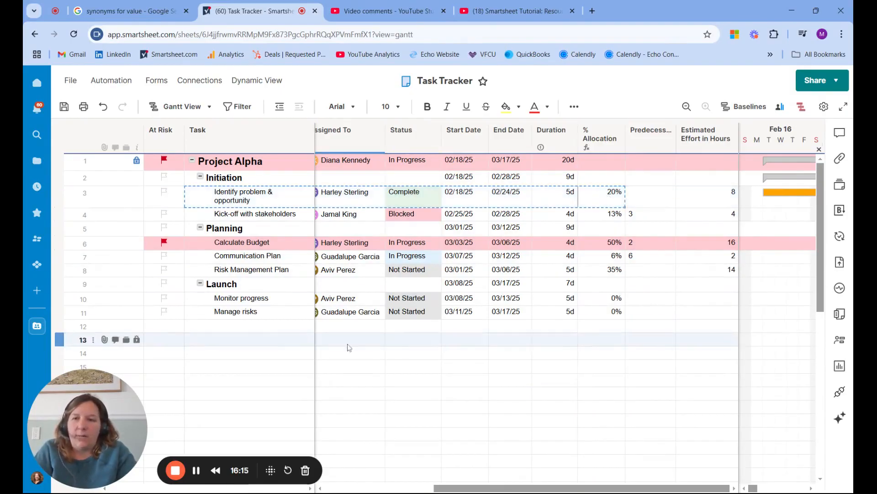
pyautogui.click(284, 344)
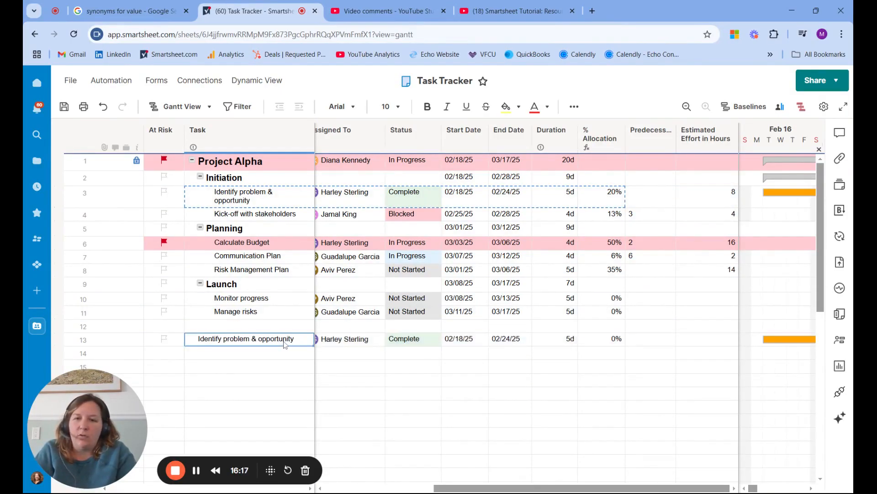
pyautogui.click(274, 353)
pyautogui.hotkey('ctrl', 'v')
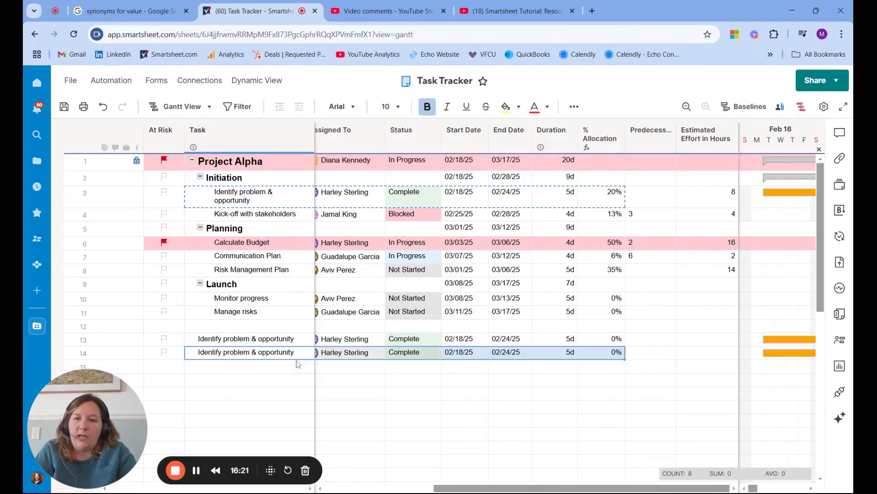
pyautogui.click(270, 369)
pyautogui.hotkey('ctrl', 'v')
# Rename the copied tasks in rows 13, 14 and 15 as Task 1, Task 2 and Task 3.
pyautogui.click(281, 343)
pyautogui.write('T')
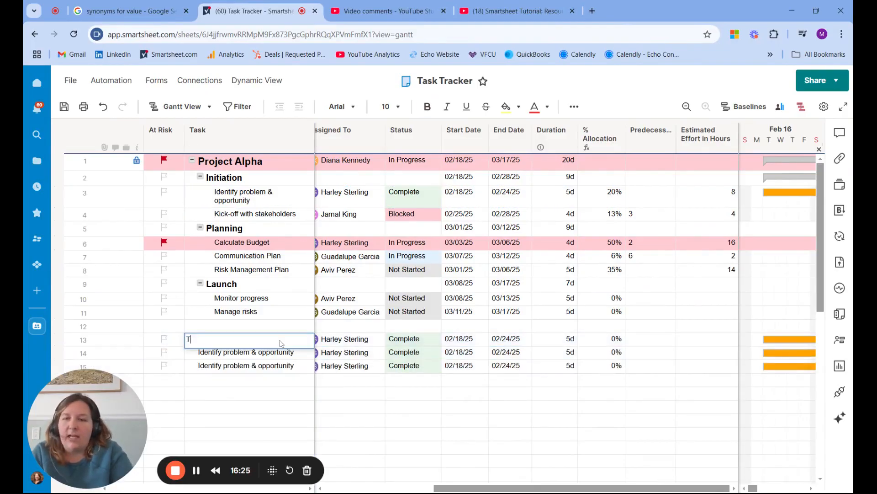
pyautogui.write('ask 1')
pyautogui.press('Return')
pyautogui.write('Task ')
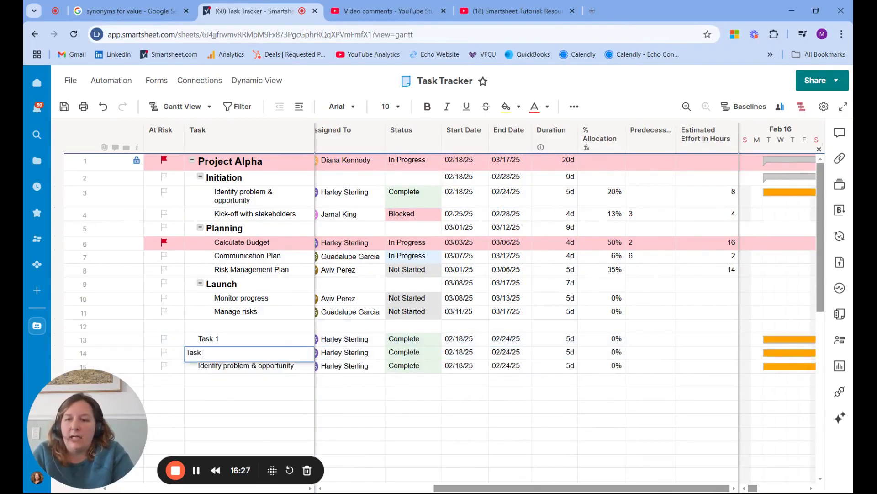
pyautogui.write('2')
pyautogui.press('Return')
pyautogui.write('Task')
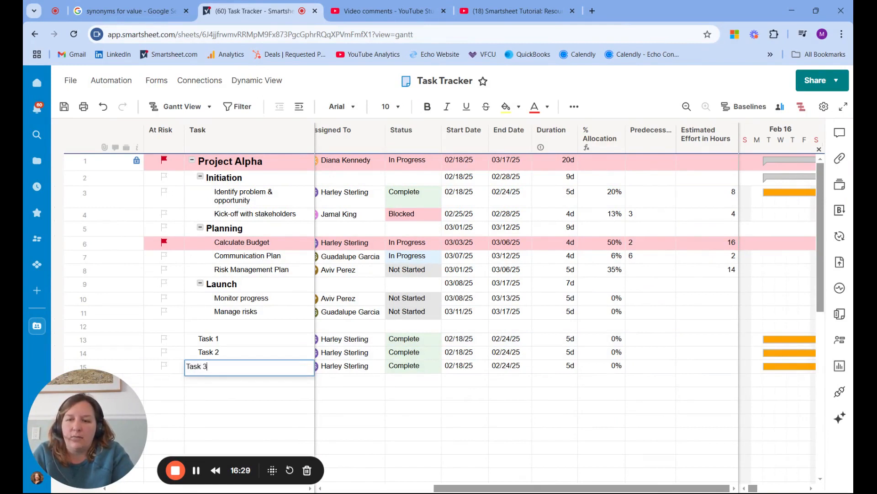
pyautogui.write(' 3')
pyautogui.press('Return')
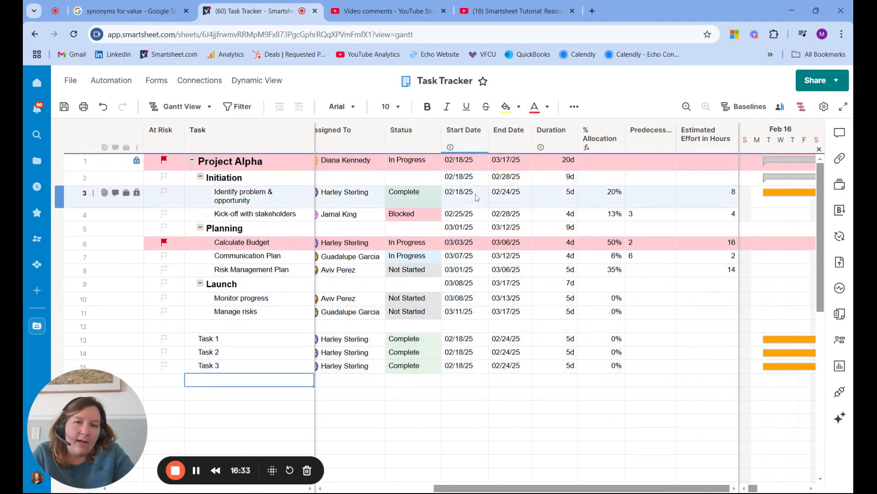
# Enter estimated efforts of 50 hours for Task 1, 40 for Task 2 and 20 for Task 3.
pyautogui.click(602, 341)
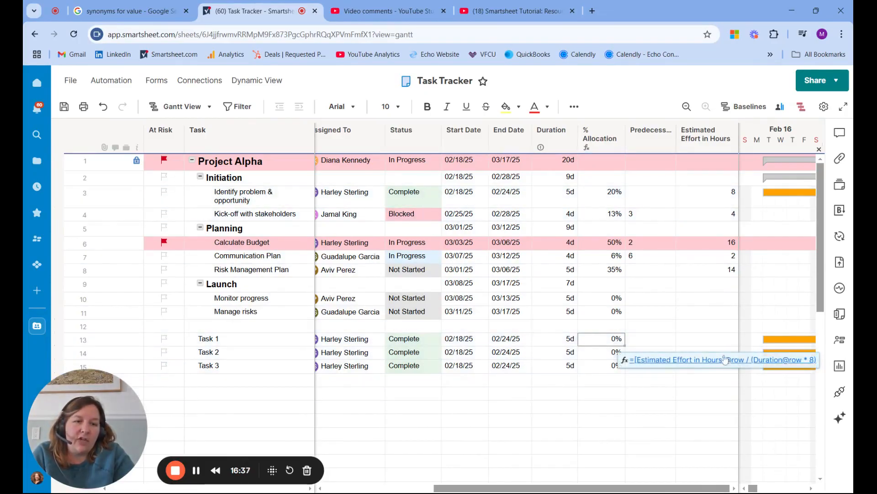
pyautogui.click(723, 339)
pyautogui.write('50')
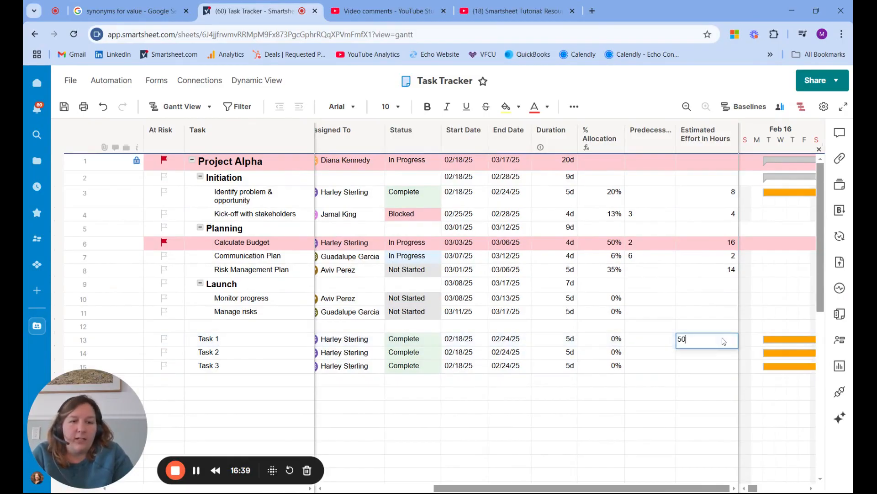
pyautogui.press('Return')
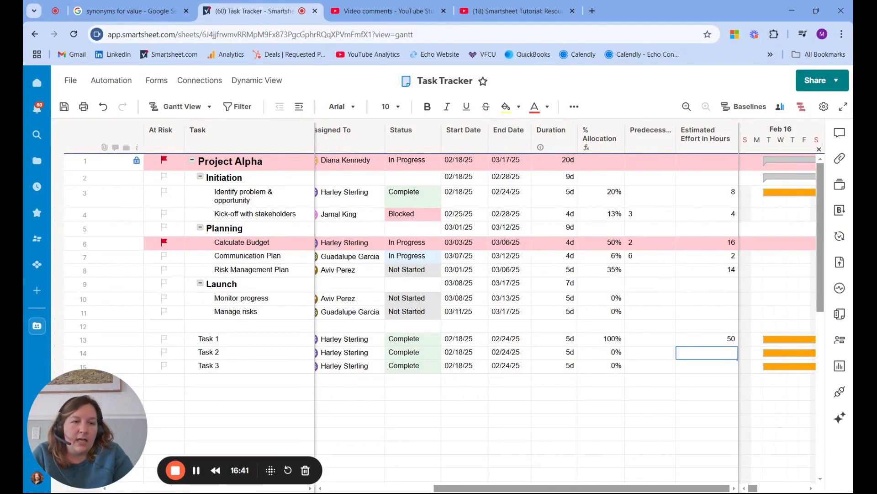
pyautogui.write('40')
pyautogui.press('Return')
pyautogui.write('20')
pyautogui.press('Return')
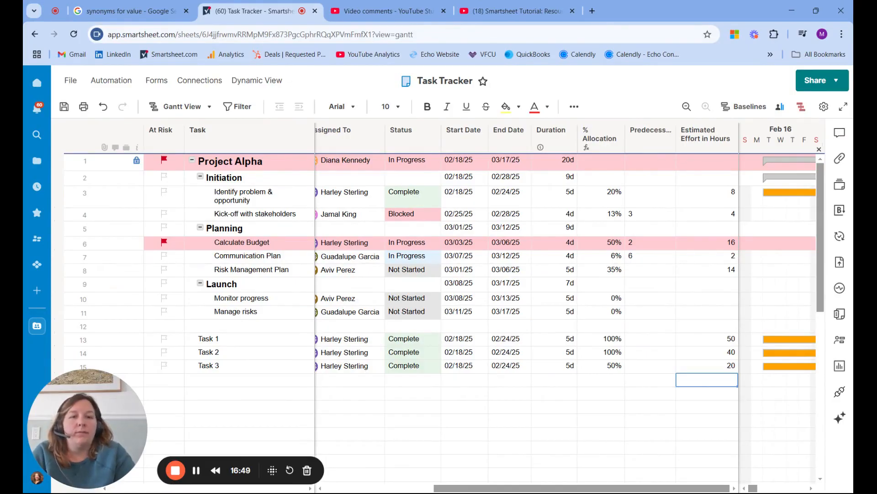
# Check Task 1's % Allocation and the contact details of its assignee, leaving both unchanged.
pyautogui.click(601, 338)
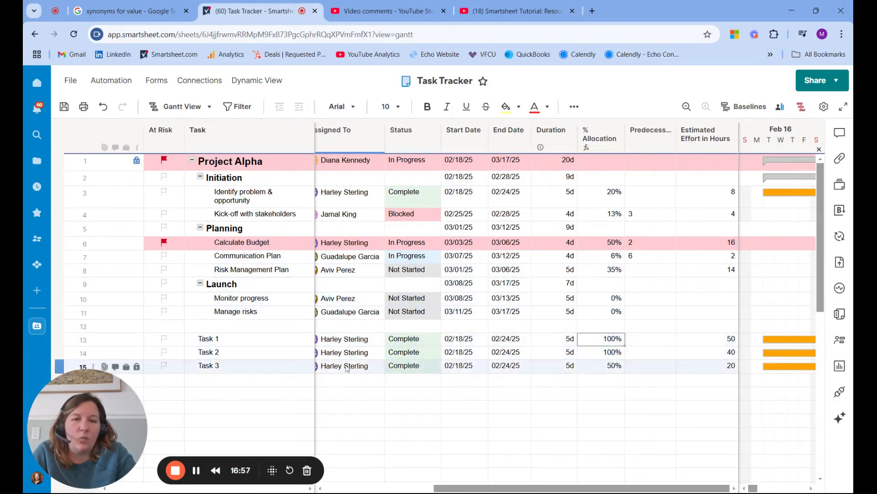
pyautogui.click(354, 344)
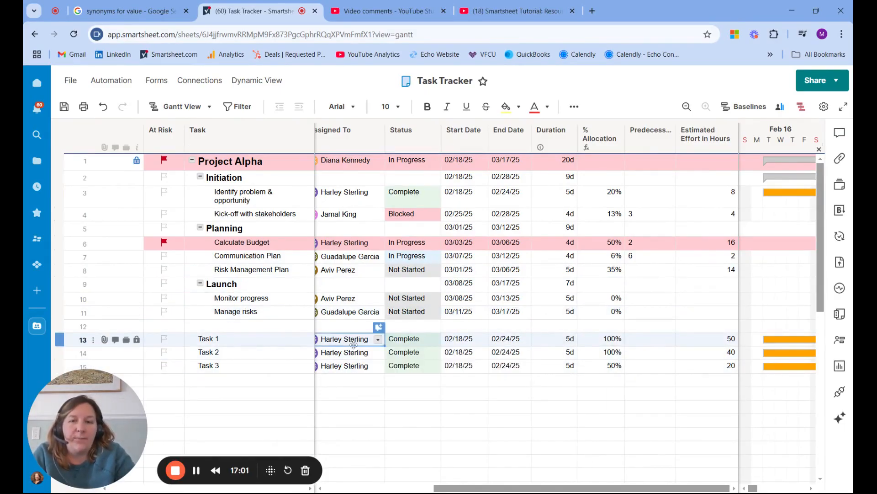
pyautogui.doubleClick(354, 344)
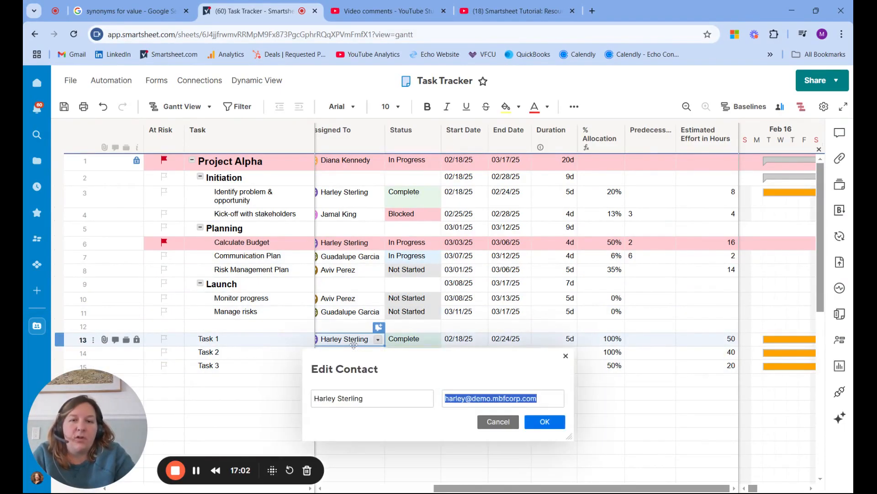
pyautogui.click(566, 356)
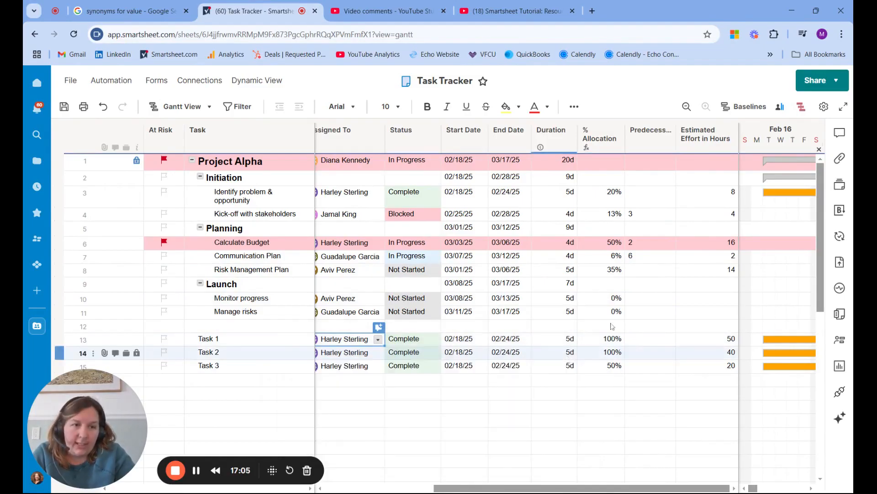
# Look at the Resource Management information and the Project Resource View for this sheet, closing each one.
pyautogui.click(841, 341)
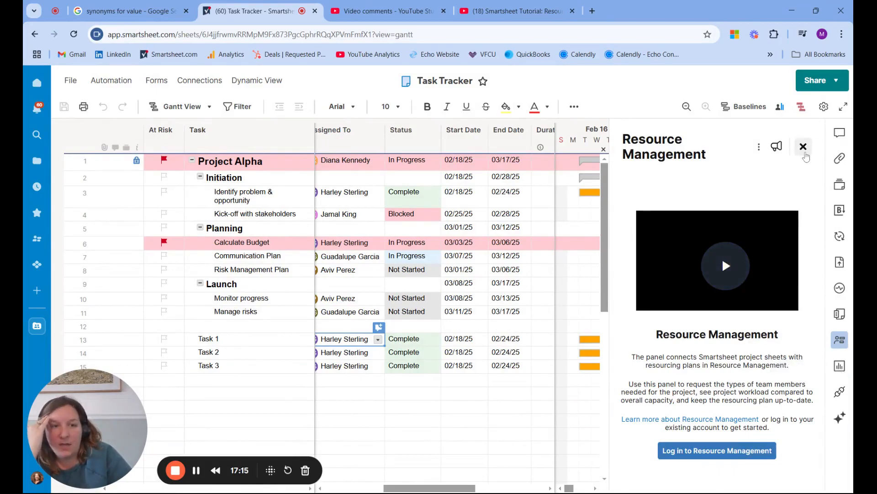
pyautogui.click(803, 147)
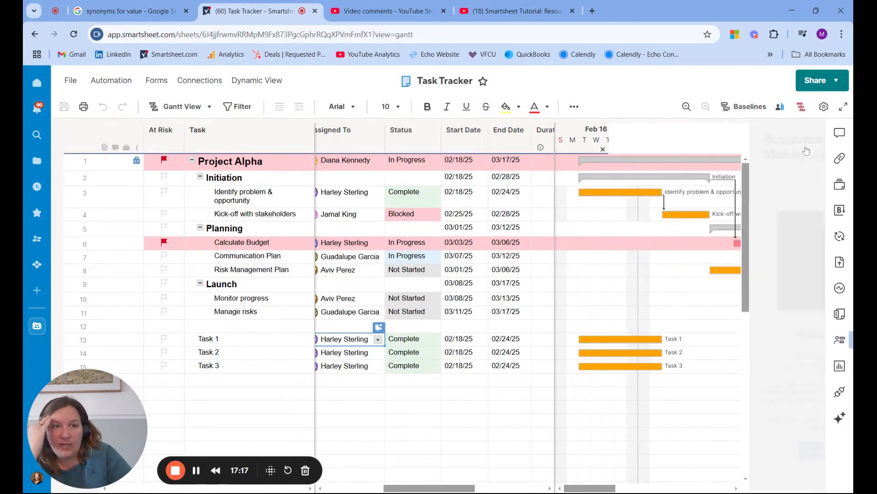
pyautogui.click(780, 108)
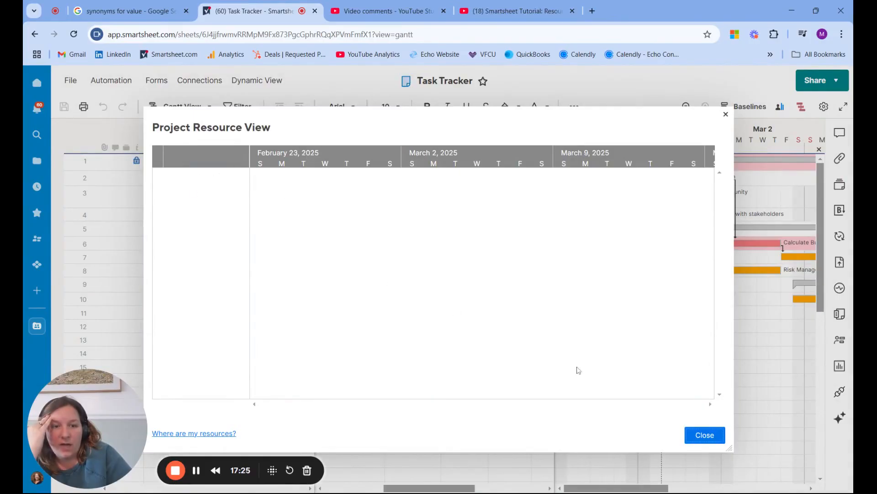
pyautogui.click(724, 434)
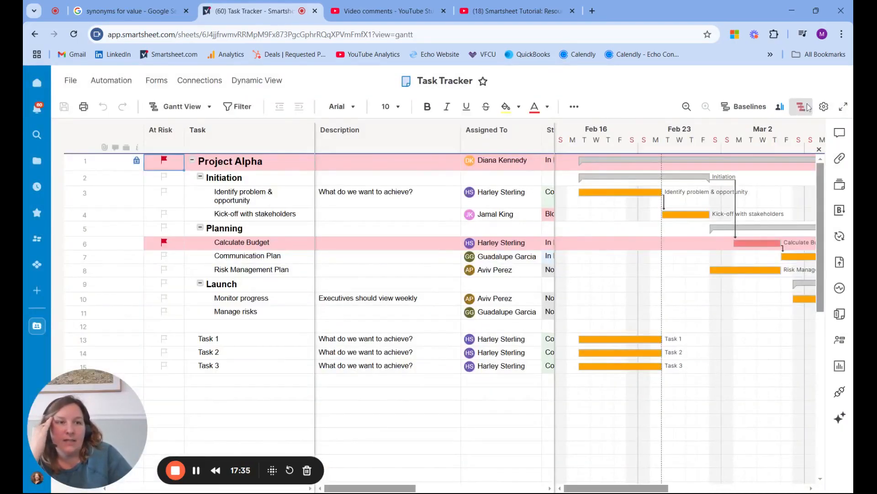
pyautogui.click(782, 105)
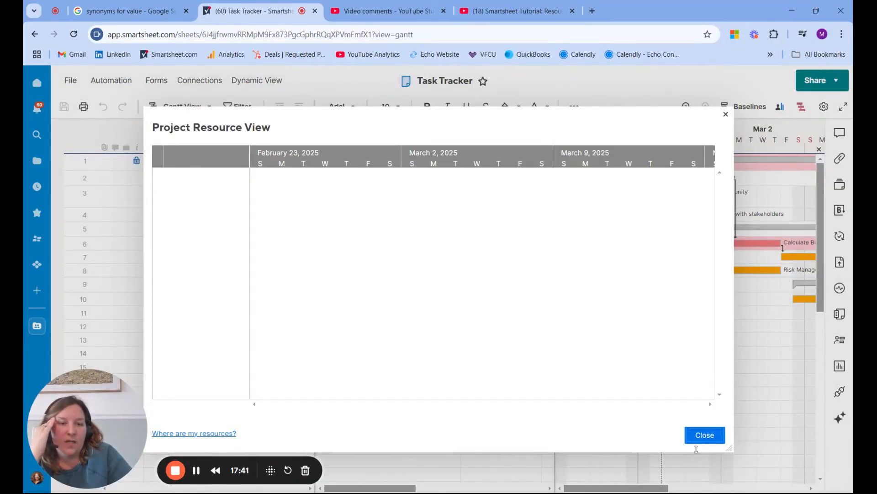
pyautogui.click(710, 438)
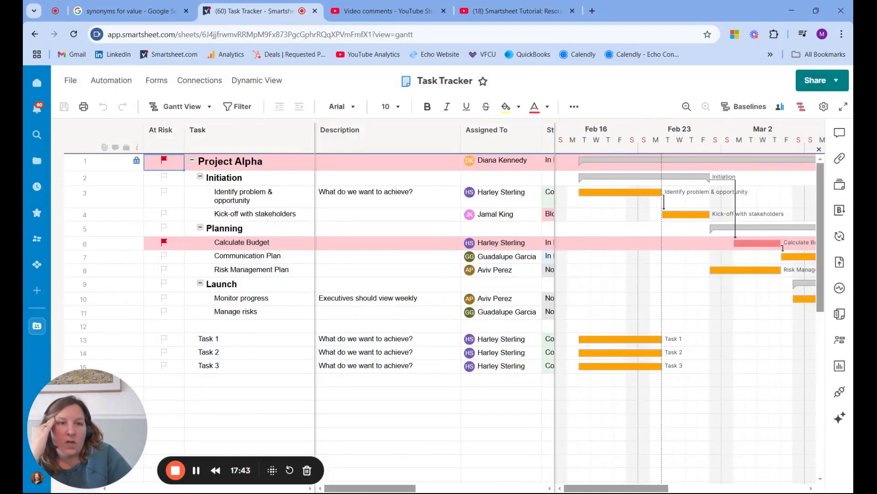
# Review the Resource Management and Dependency Settings in the Project Settings, keeping them as they are.
pyautogui.click(825, 106)
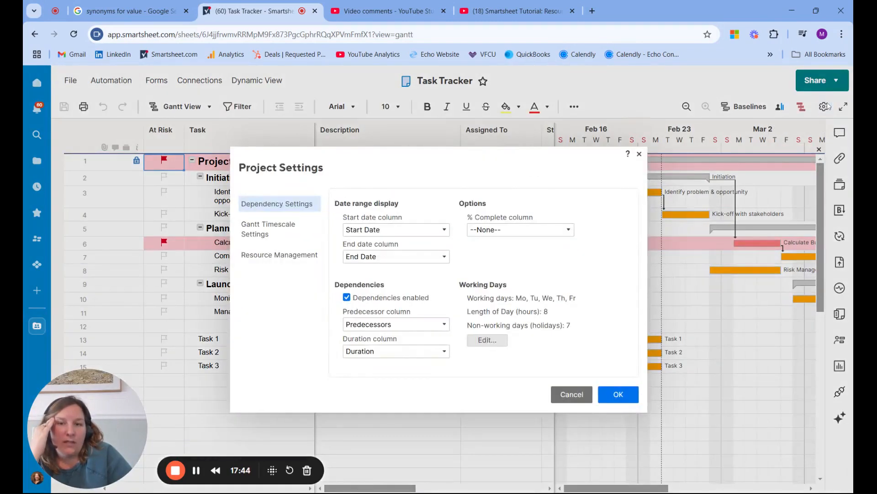
pyautogui.click(270, 259)
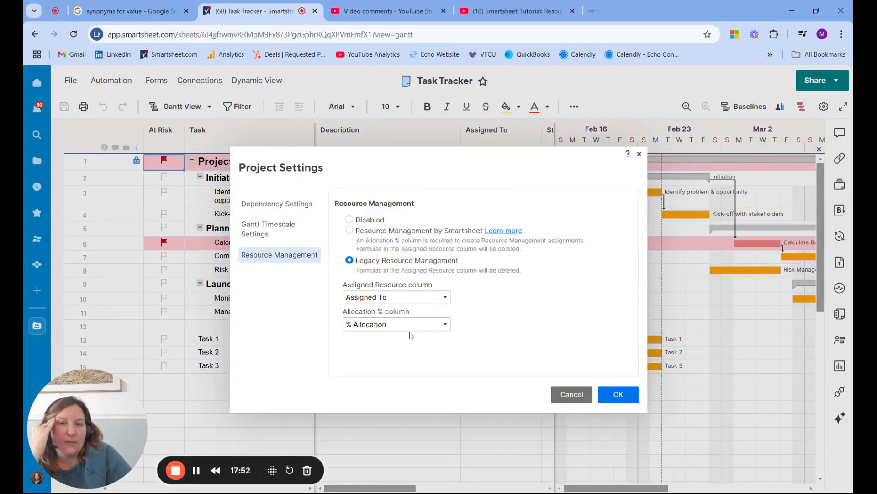
pyautogui.click(287, 203)
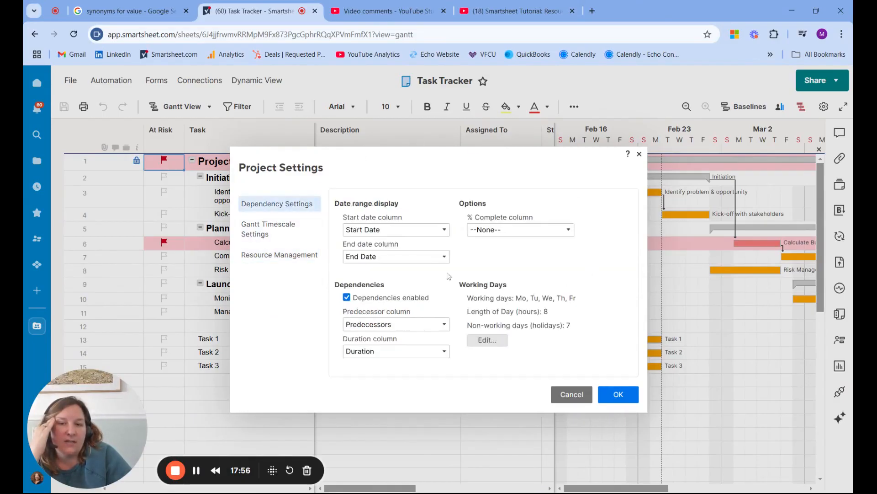
pyautogui.click(633, 397)
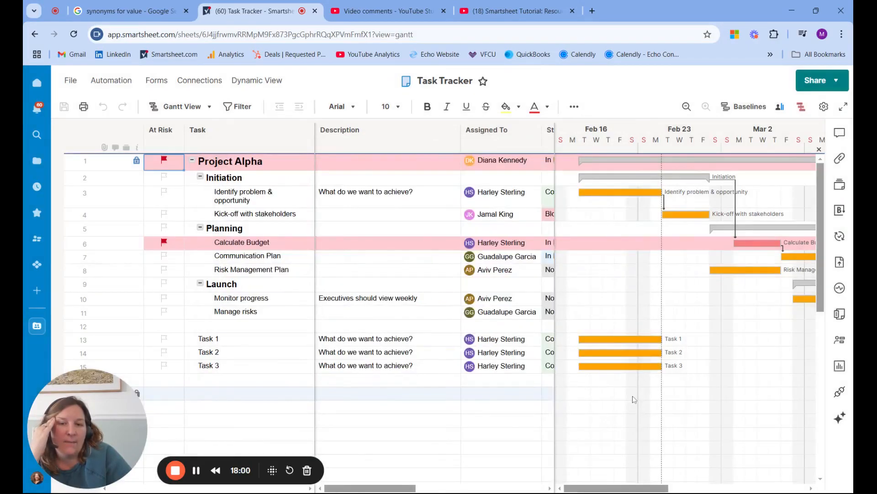
# Check the date, duration and % Allocation columns of the tasks, and reload the sheet.
pyautogui.moveTo(411, 488); pyautogui.dragTo(570, 490)
pyautogui.moveTo(500, 488); pyautogui.dragTo(480, 488)
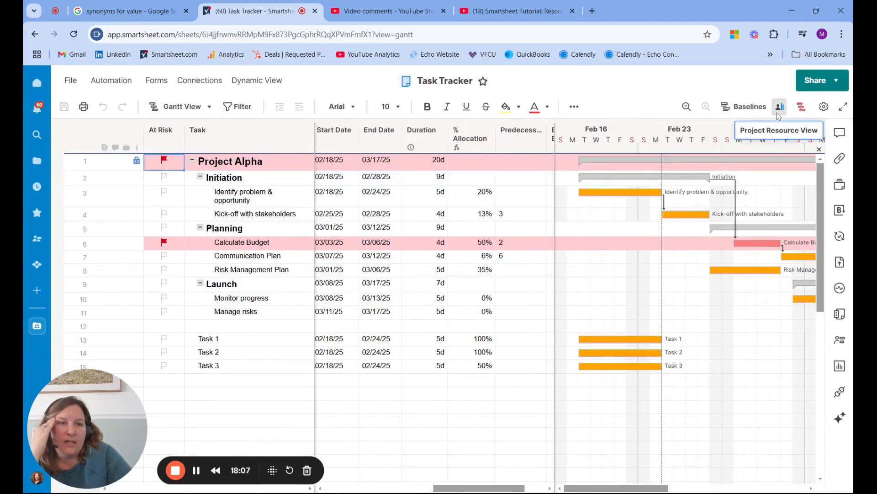
pyautogui.click(74, 35)
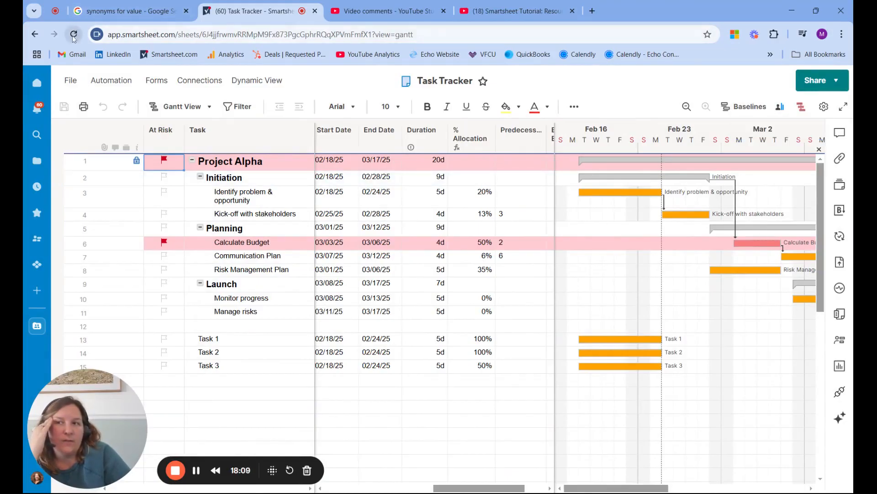
pyautogui.click(73, 35)
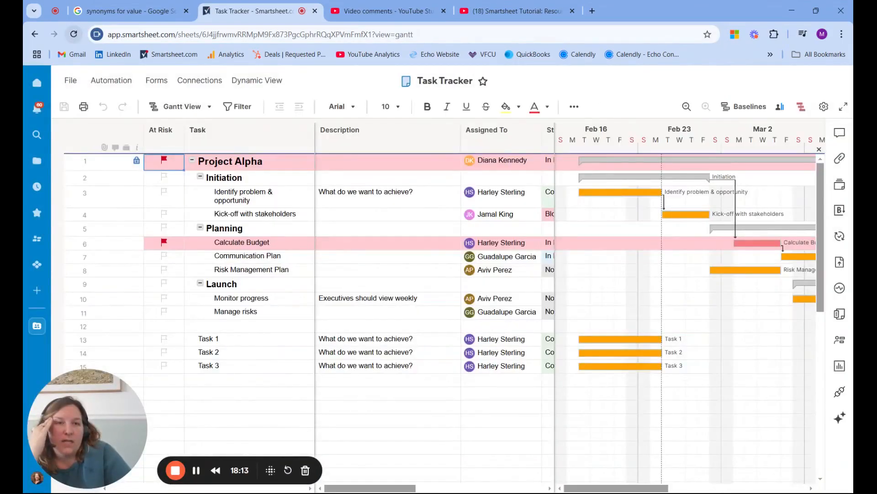
# Check the Project Resource View again and read its "Where are my resources?" explanation, closing both.
pyautogui.click(780, 107)
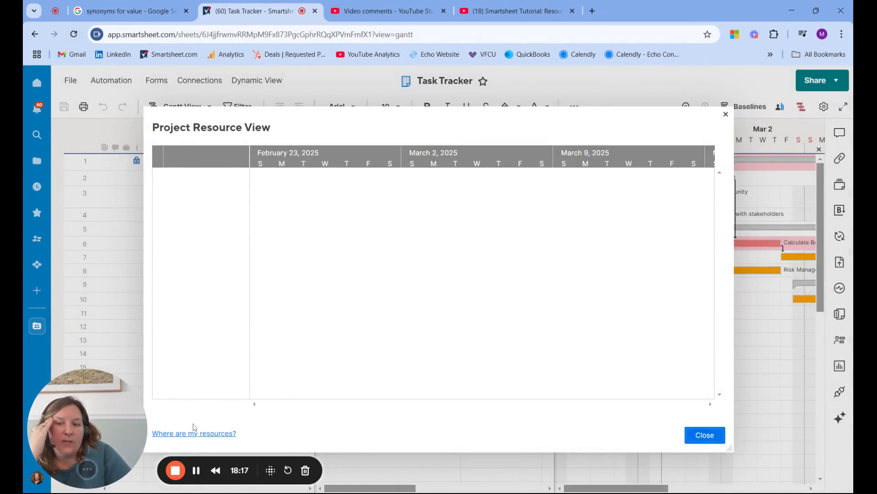
pyautogui.click(207, 434)
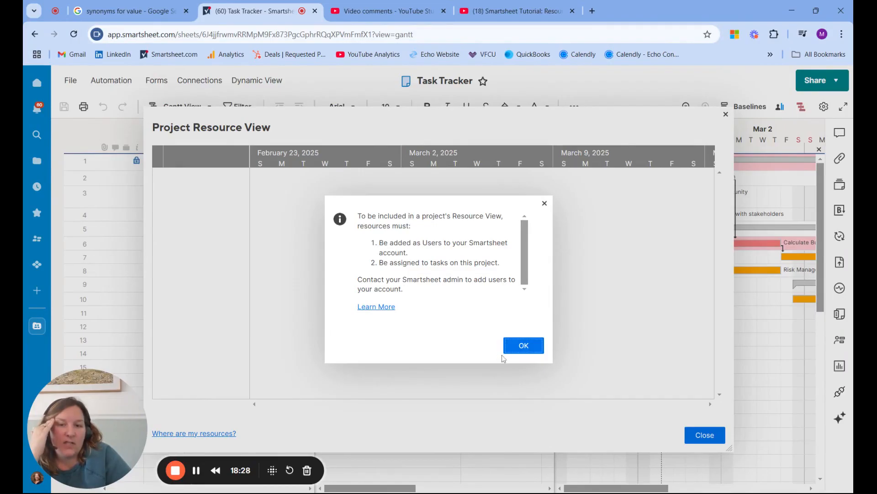
pyautogui.click(529, 350)
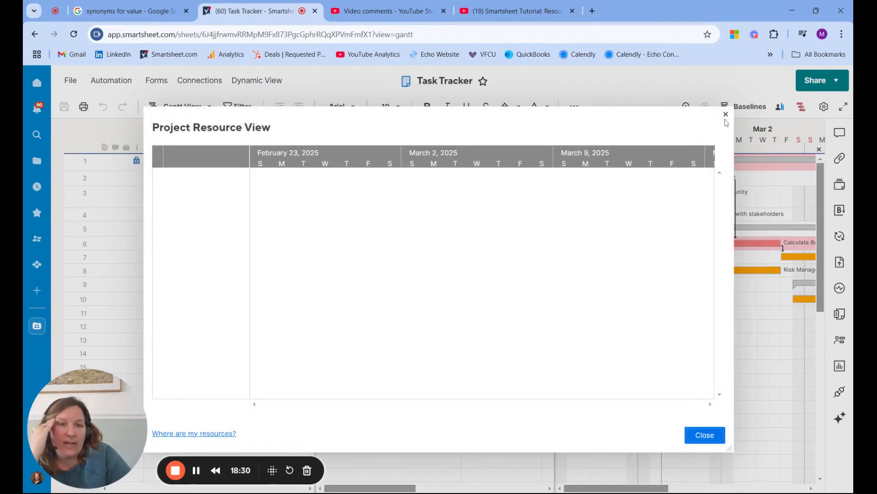
pyautogui.click(705, 434)
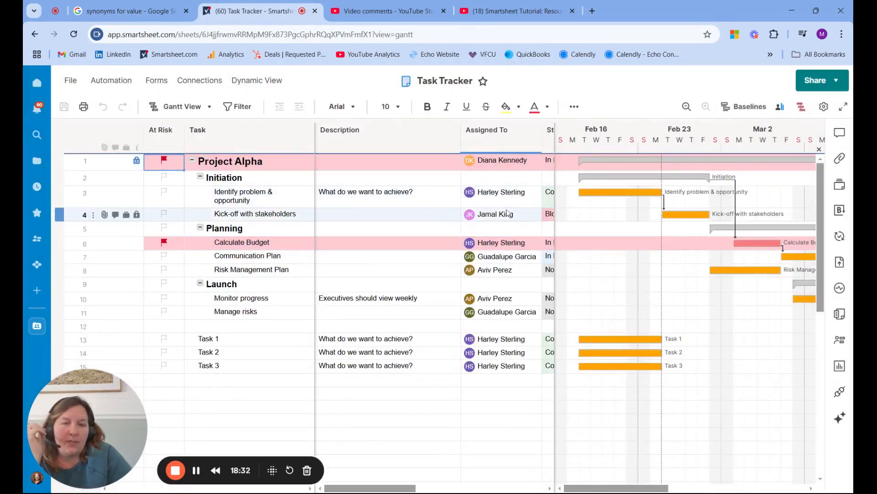
# Reassign "Identify problem & opportunity" and Task 1 to the account owner's own contact.
pyautogui.moveTo(505, 199)
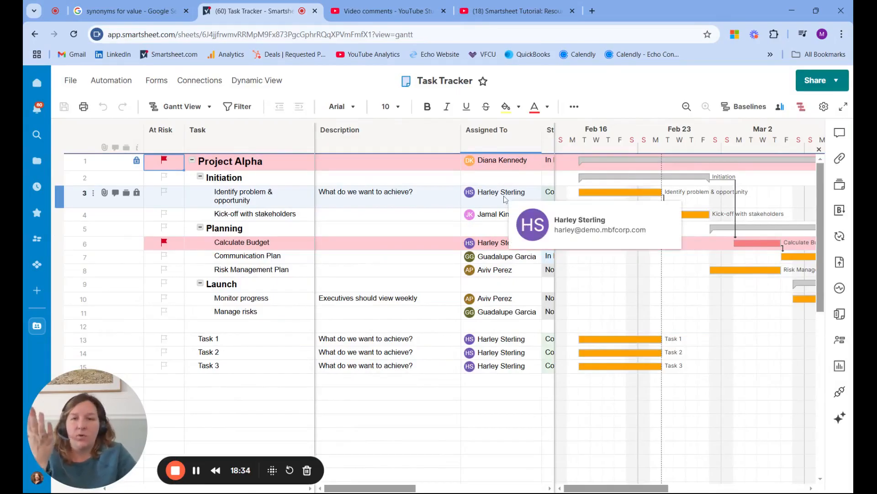
pyautogui.click(505, 199)
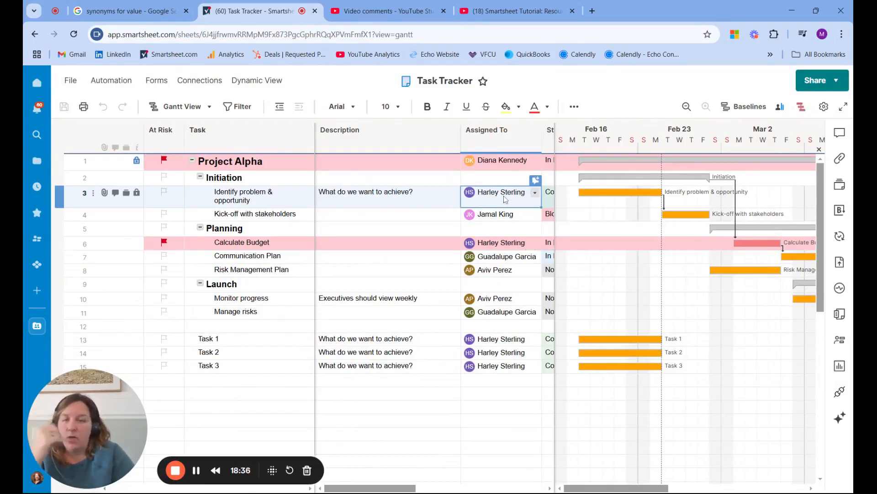
pyautogui.write('mol')
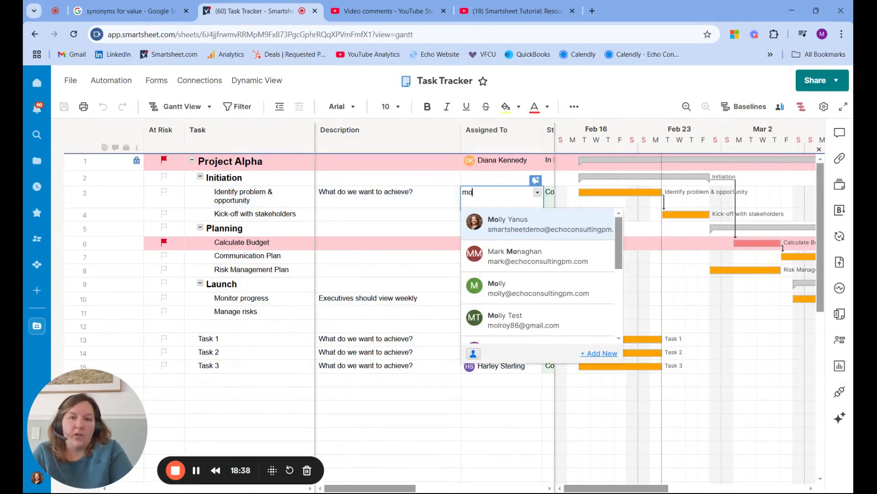
pyautogui.click(520, 224)
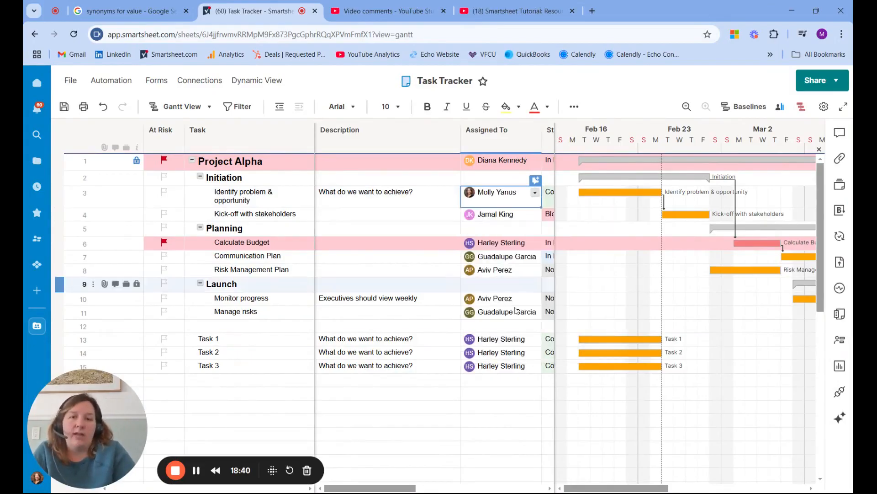
pyautogui.click(499, 339)
pyautogui.write('mol')
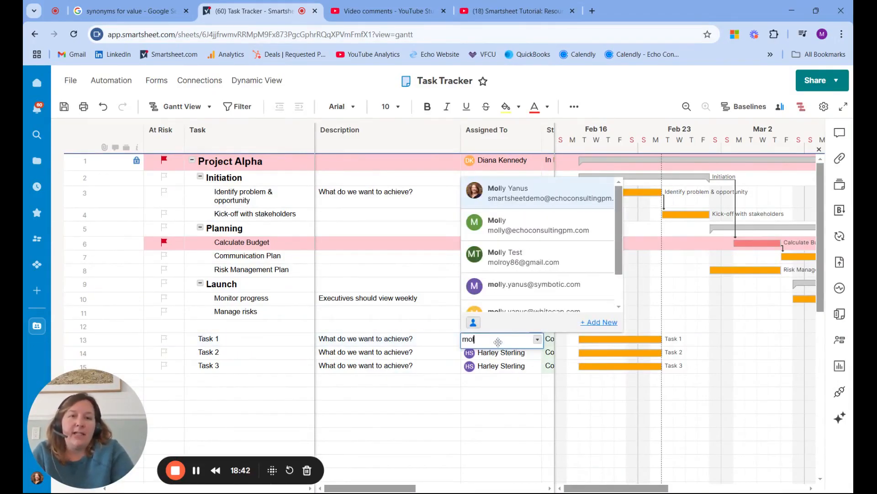
pyautogui.press('Return')
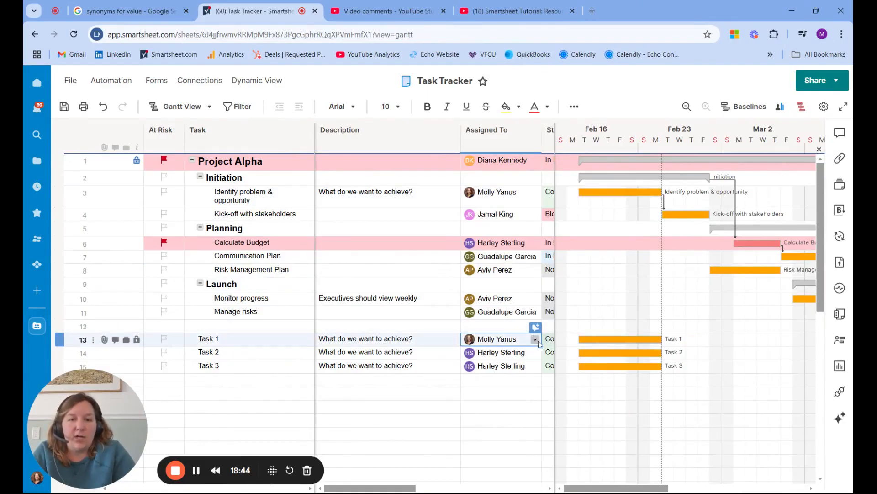
# Copy the Task 1 assignee down to Task 2 and Task 3, and save the sheet.
pyautogui.moveTo(541, 346); pyautogui.dragTo(543, 367)
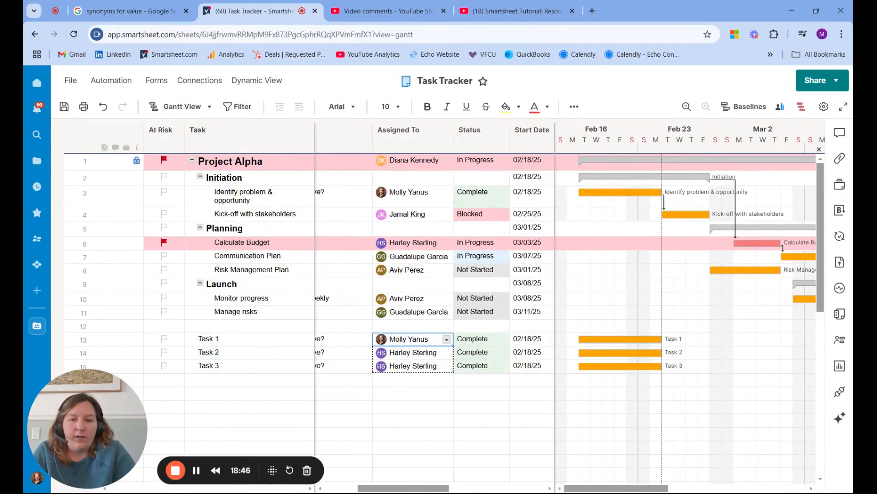
pyautogui.moveTo(452, 371); pyautogui.dragTo(453, 372)
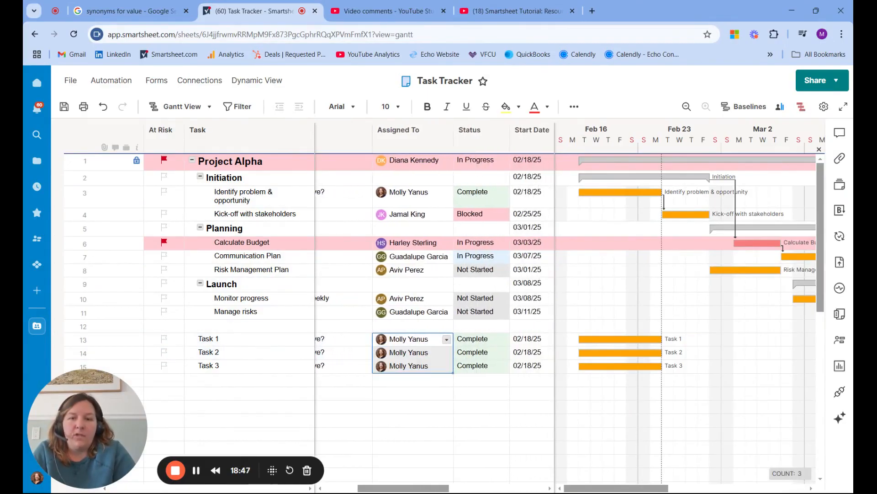
pyautogui.click(64, 112)
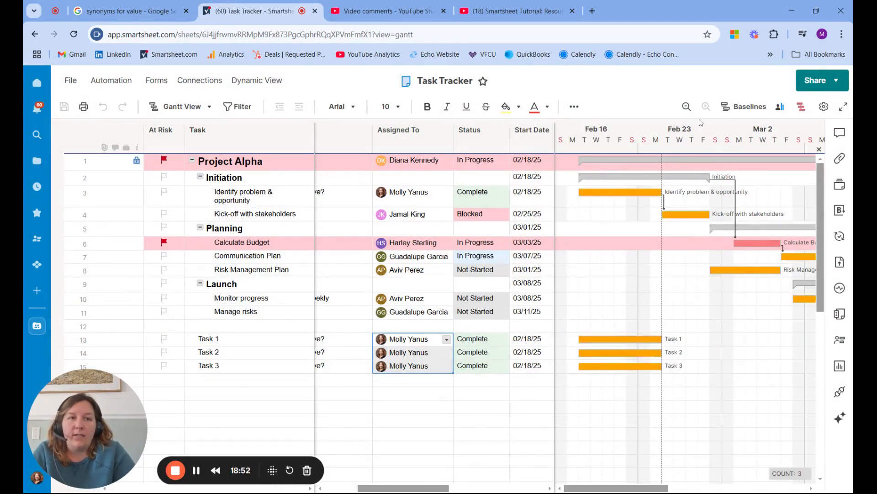
# Break down the account owner's allocation by sheet in the Project Resource View, close it, and compare with the tasks' % Allocation and dates.
pyautogui.click(781, 109)
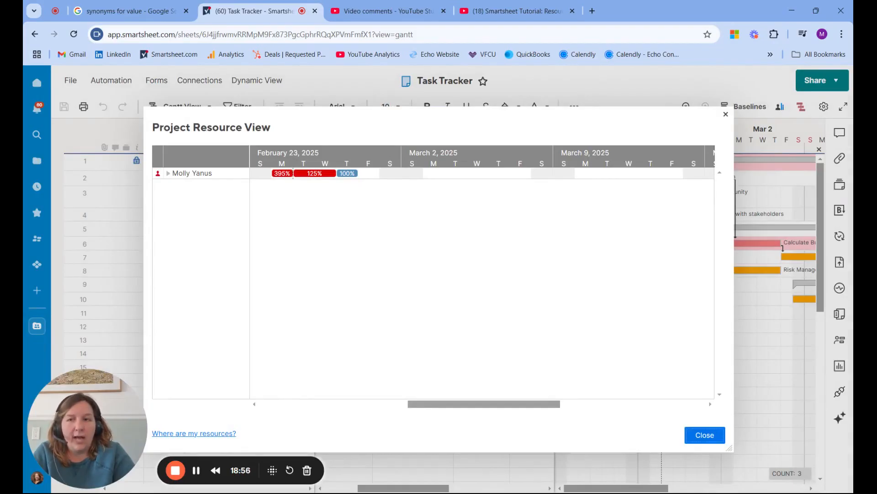
pyautogui.moveTo(173, 178)
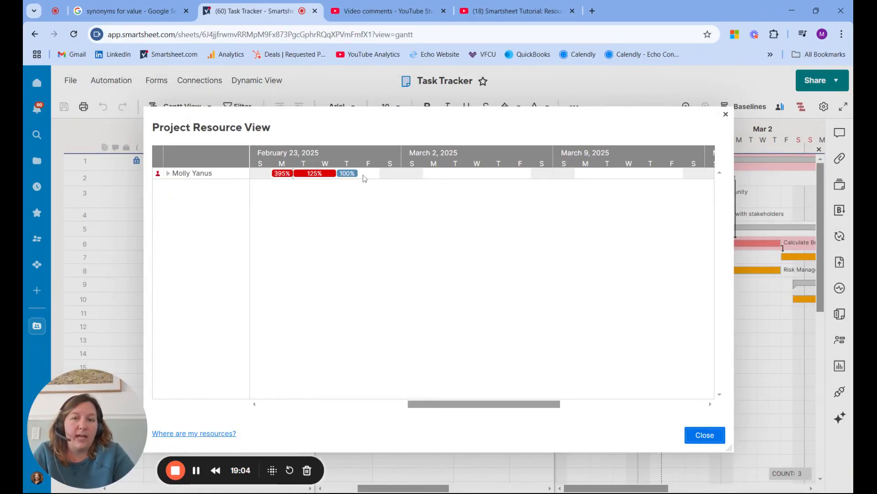
pyautogui.click(168, 173)
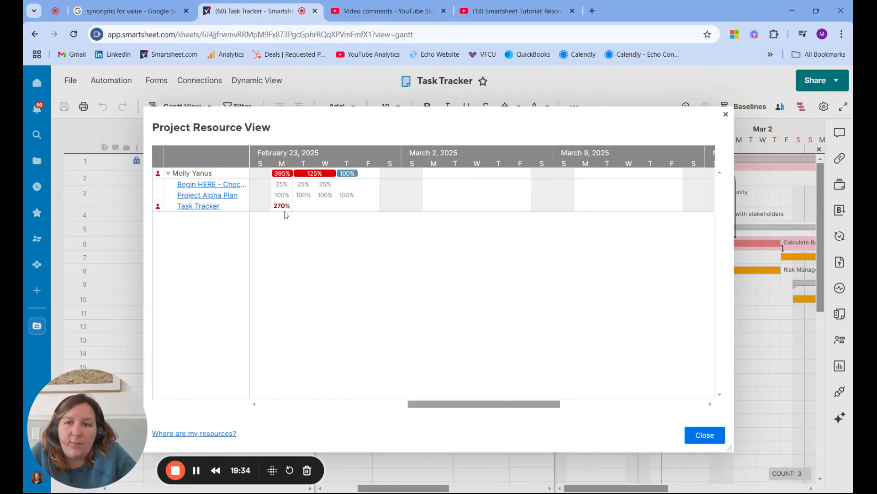
pyautogui.click(716, 439)
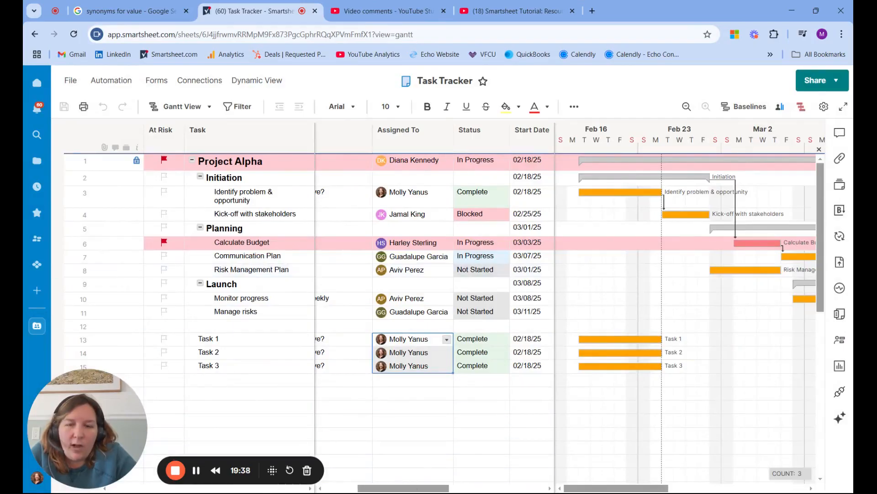
pyautogui.moveTo(403, 489); pyautogui.dragTo(479, 490)
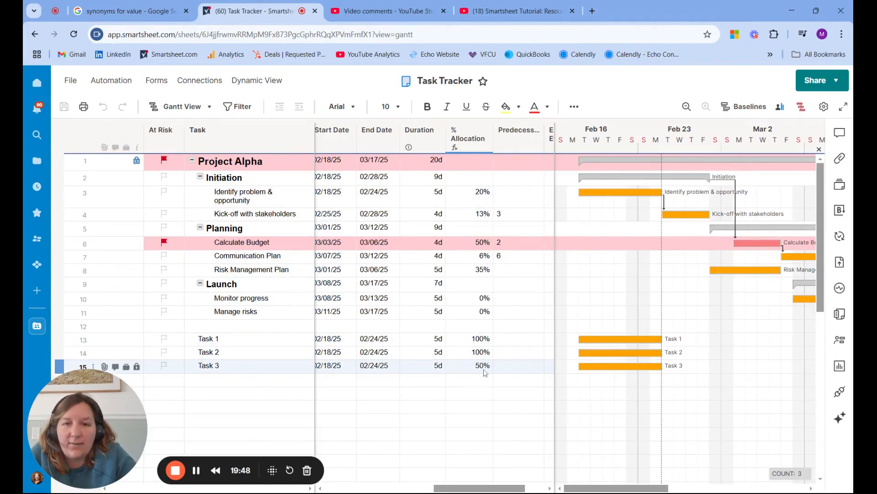
pyautogui.moveTo(494, 488); pyautogui.dragTo(448, 489)
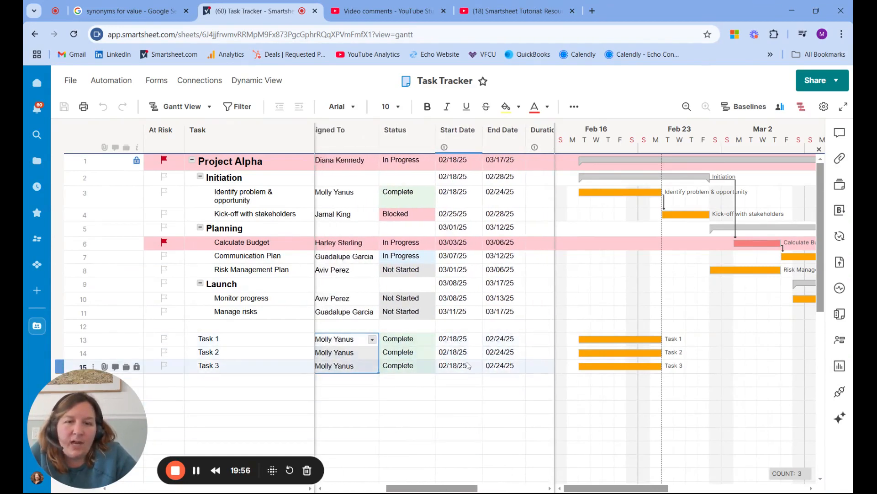
# Examine the account owner's allocation per sheet for the weeks of February 16 and 23 in the Project Resource View, and close it.
pyautogui.click(780, 107)
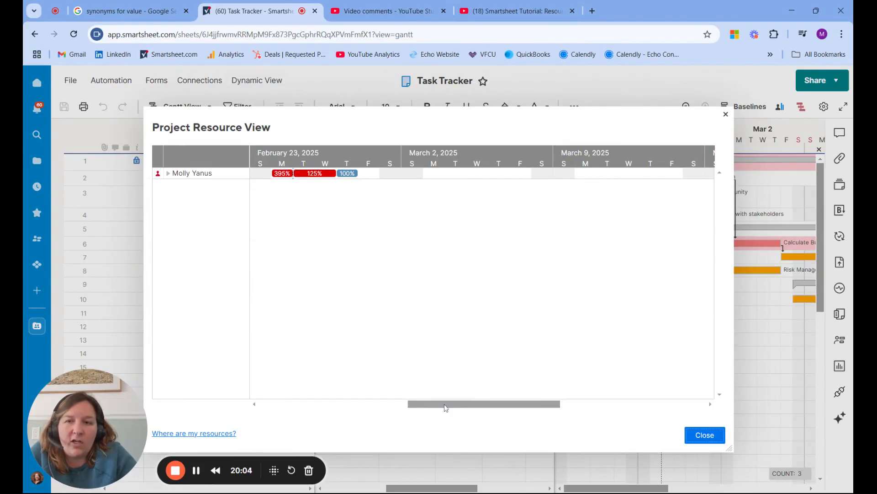
pyautogui.moveTo(446, 407); pyautogui.dragTo(378, 408)
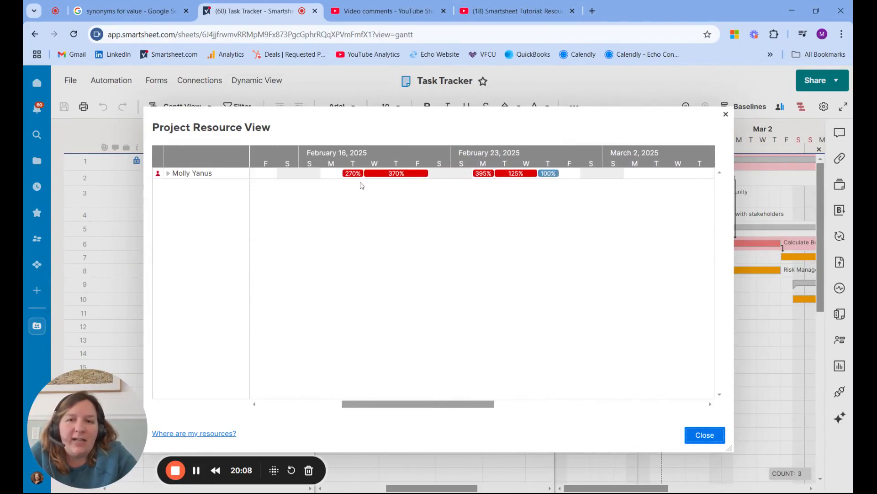
pyautogui.click(168, 173)
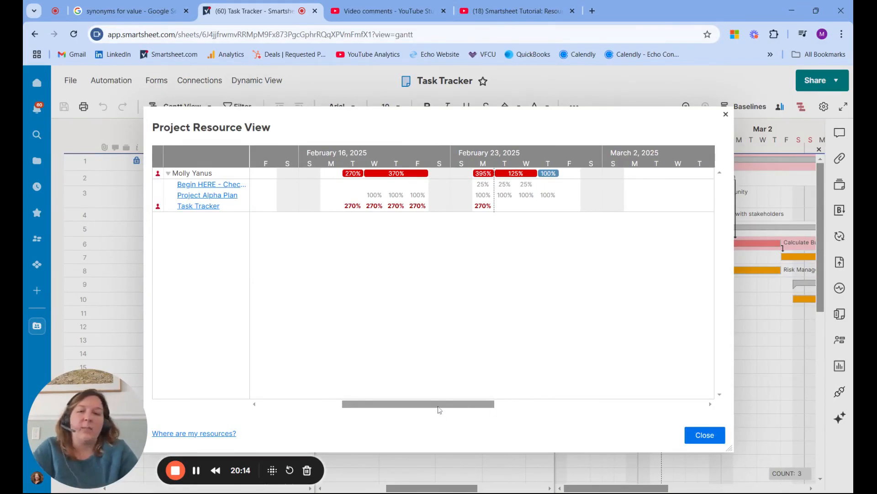
pyautogui.moveTo(435, 404); pyautogui.dragTo(472, 403)
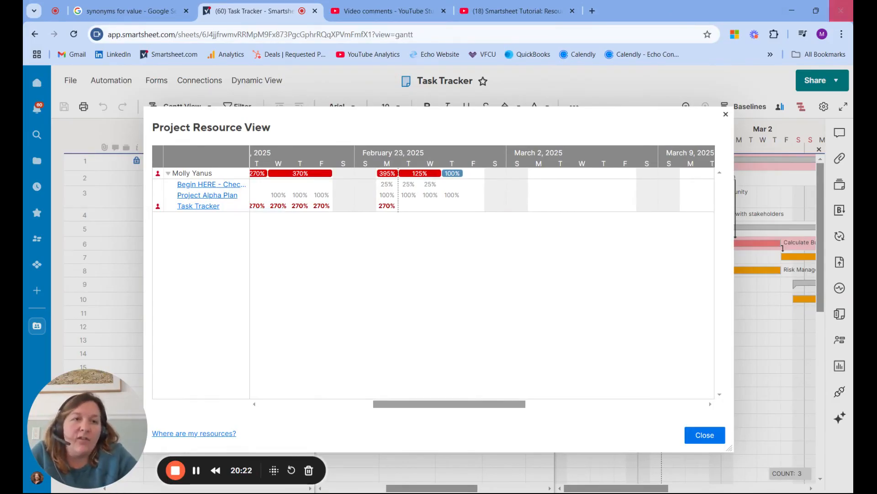
pyautogui.click(726, 114)
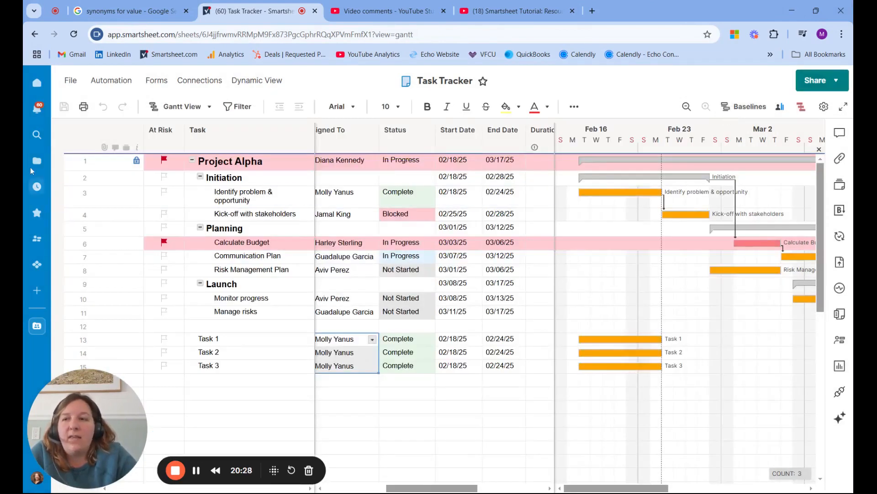
# Browse to the list of saved Resource Views and check which item types can be created there.
pyautogui.click(36, 164)
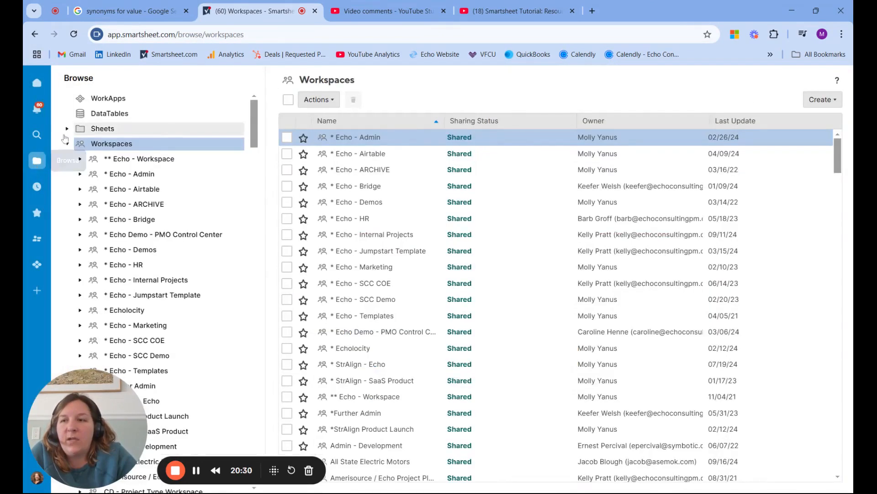
pyautogui.click(67, 143)
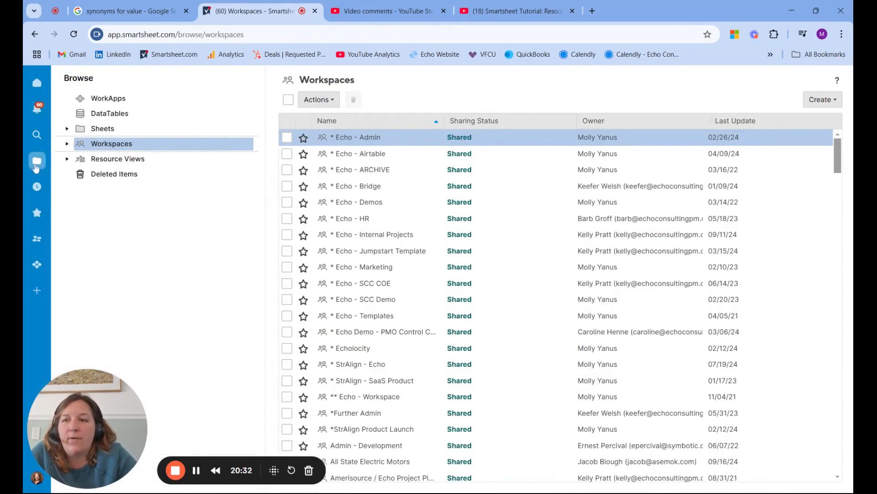
pyautogui.click(112, 163)
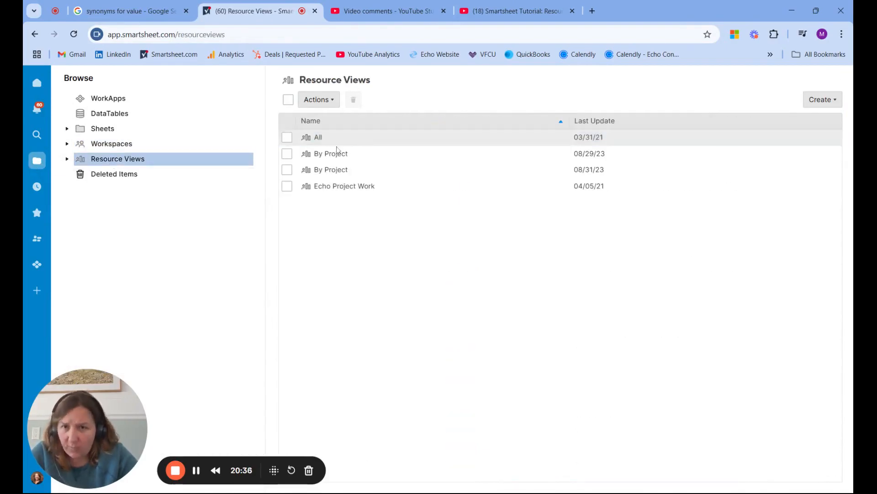
pyautogui.click(834, 102)
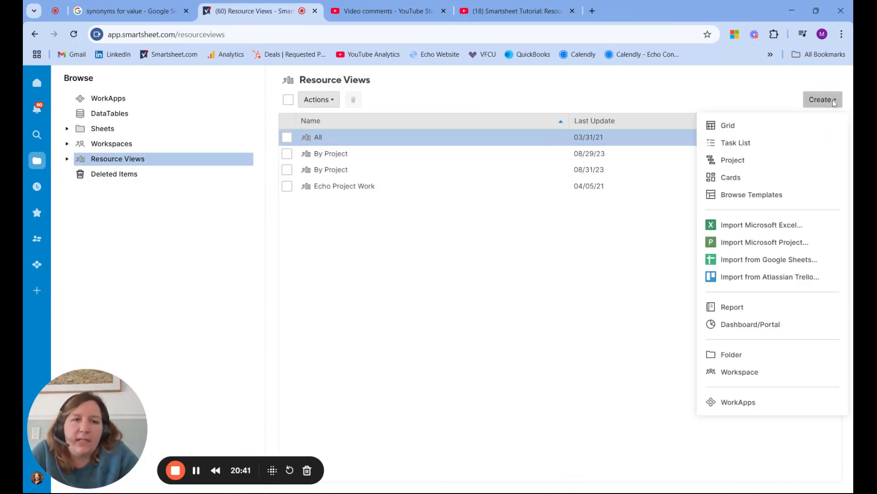
pyautogui.click(418, 237)
pyautogui.click(333, 138)
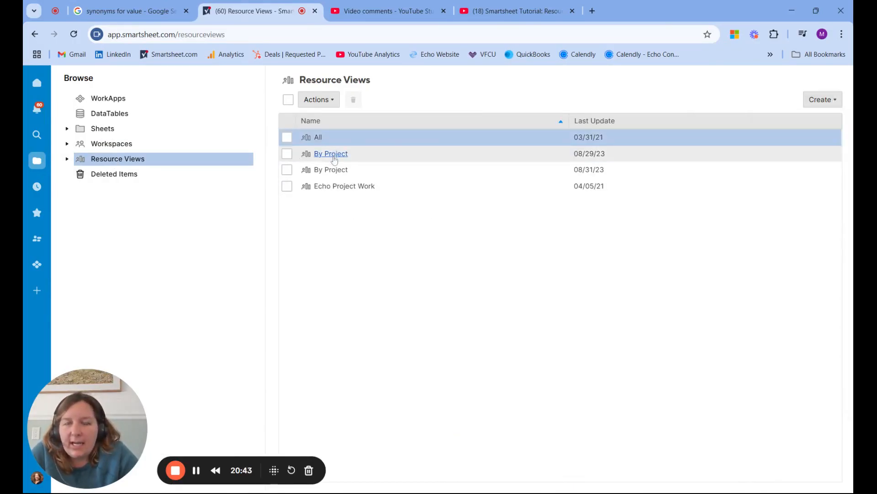
# Open the "By Project" resource view last updated 08/29/23 and examine the account owner's allocation per sheet.
pyautogui.click(331, 154)
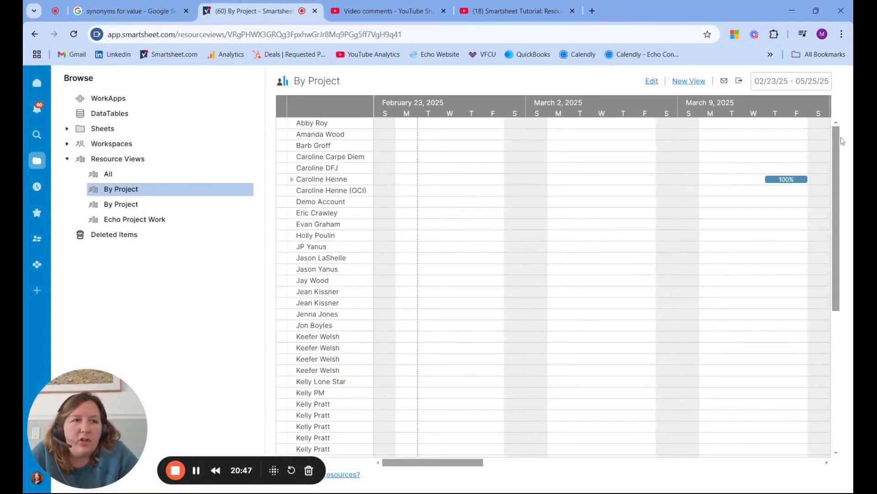
pyautogui.moveTo(837, 143); pyautogui.dragTo(832, 314)
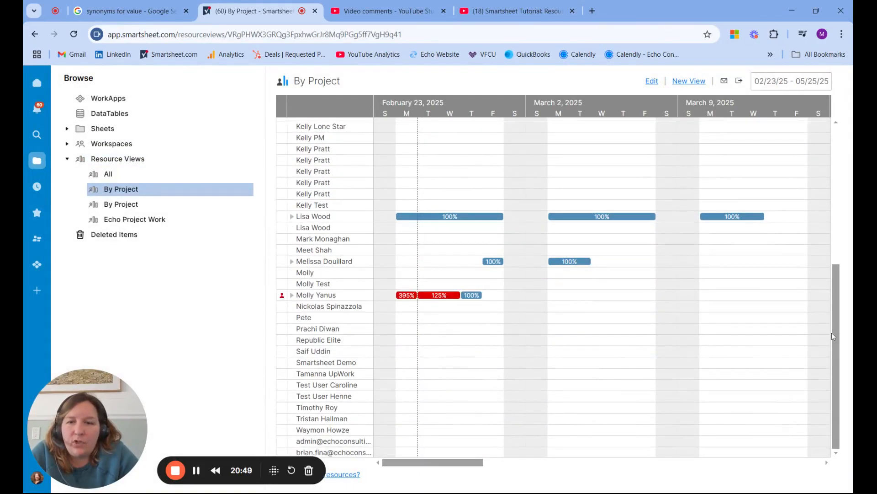
pyautogui.click(292, 295)
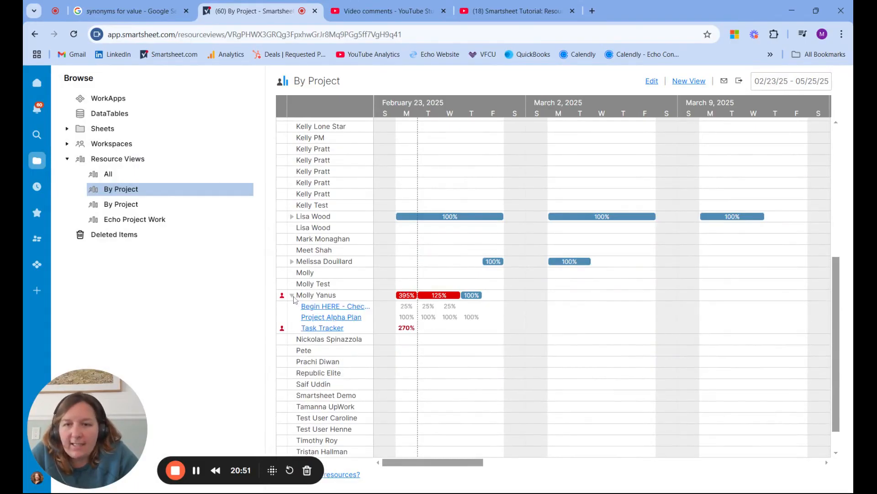
pyautogui.click(293, 296)
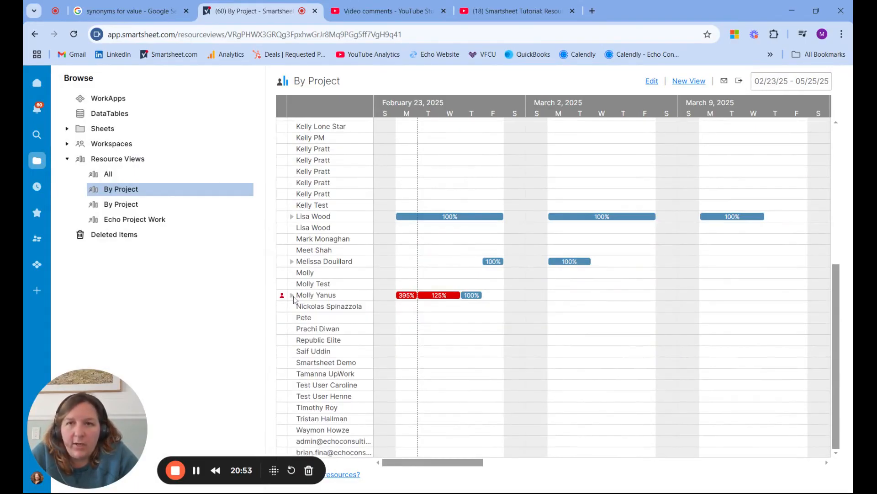
# Start a new resource view with all users deselected and its list set to By Project.
pyautogui.click(687, 82)
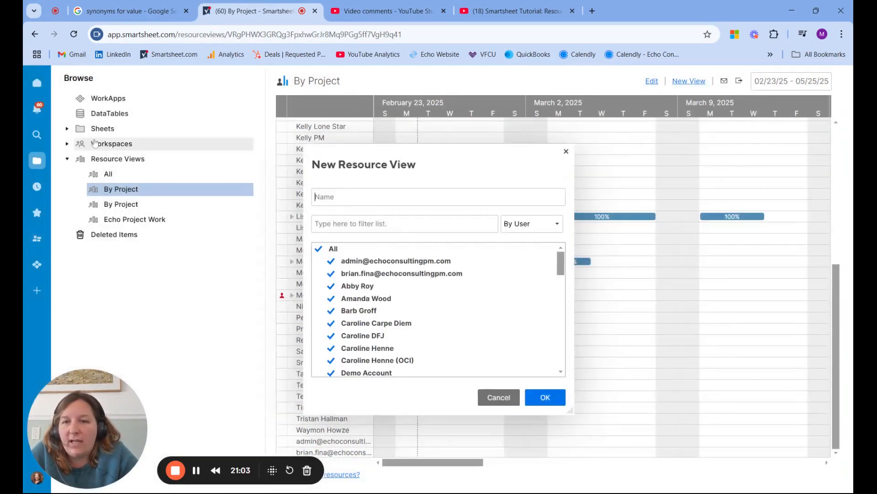
pyautogui.click(322, 249)
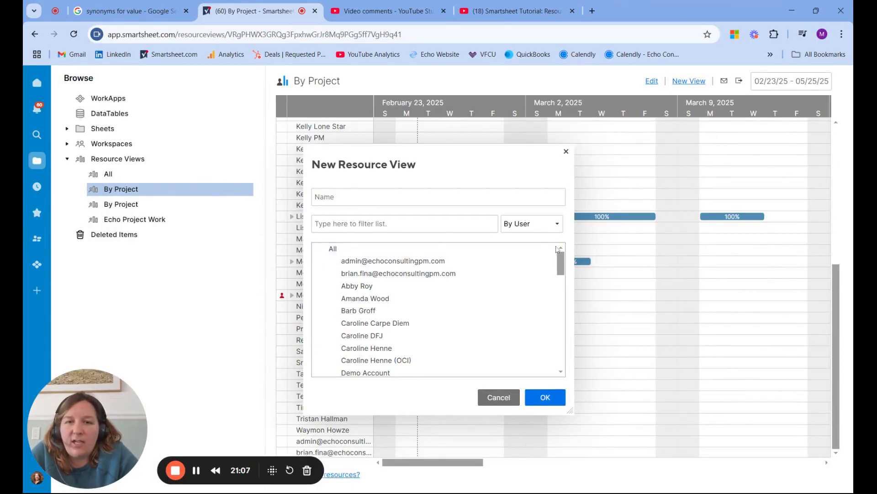
pyautogui.click(561, 226)
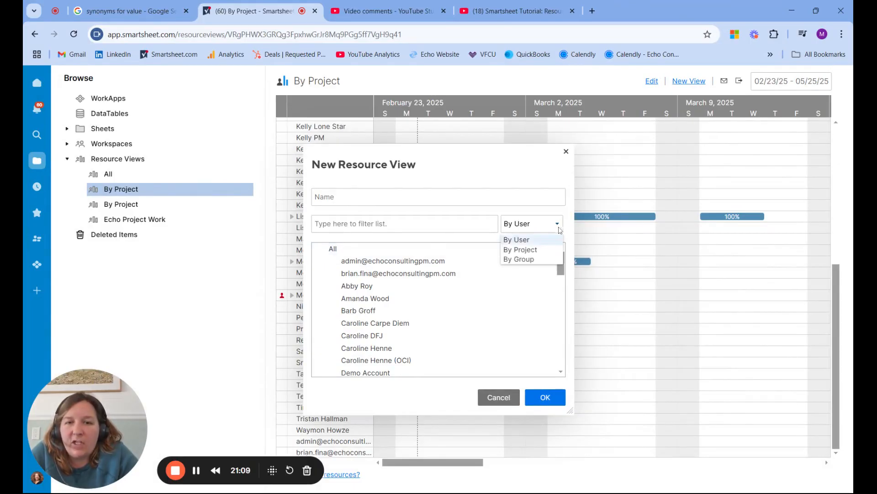
pyautogui.click(539, 250)
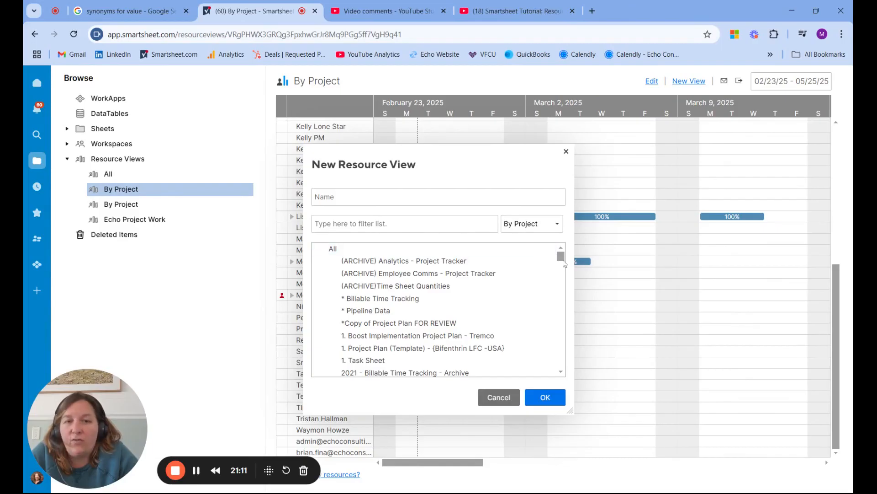
# Name the view "task tracker", filter the projects by "task track", select the second Task Tracker sheet, and create the view.
pyautogui.write('task tracker')
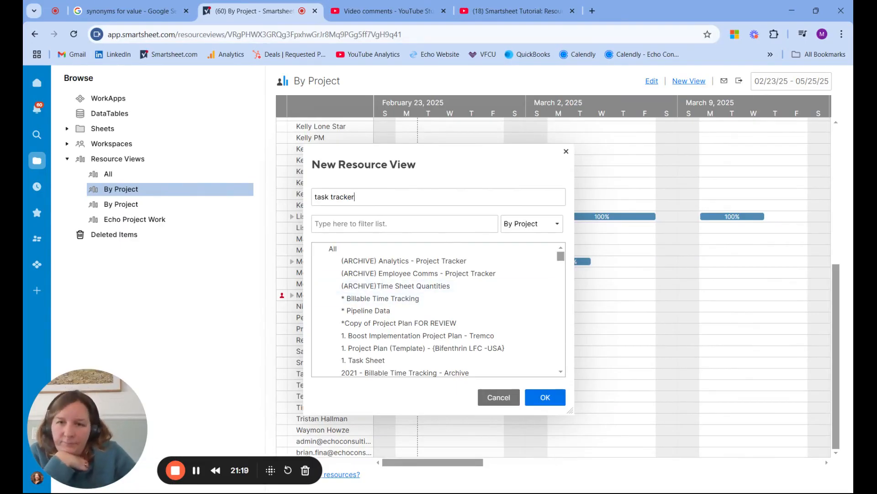
pyautogui.press('Tab')
pyautogui.write('task trac')
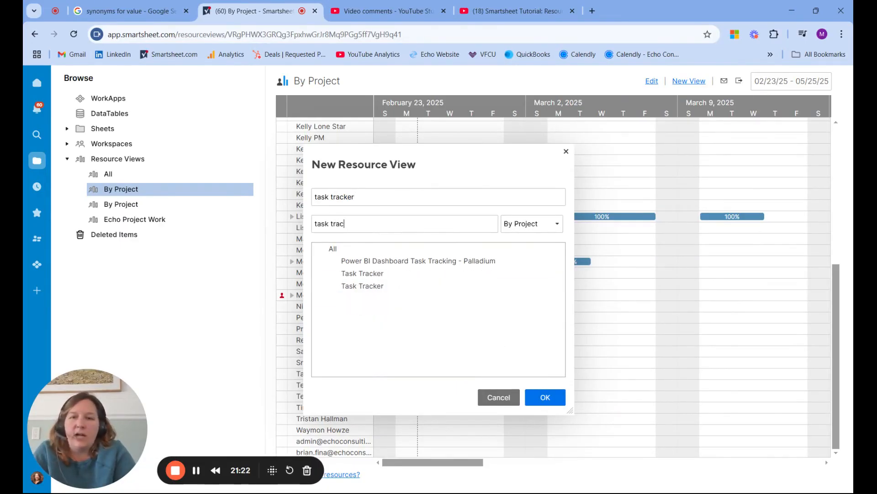
pyautogui.write('k')
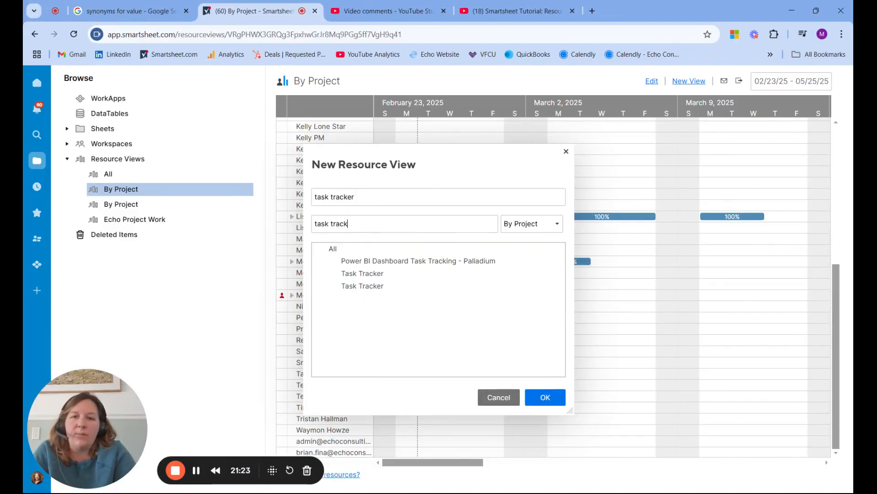
pyautogui.click(376, 287)
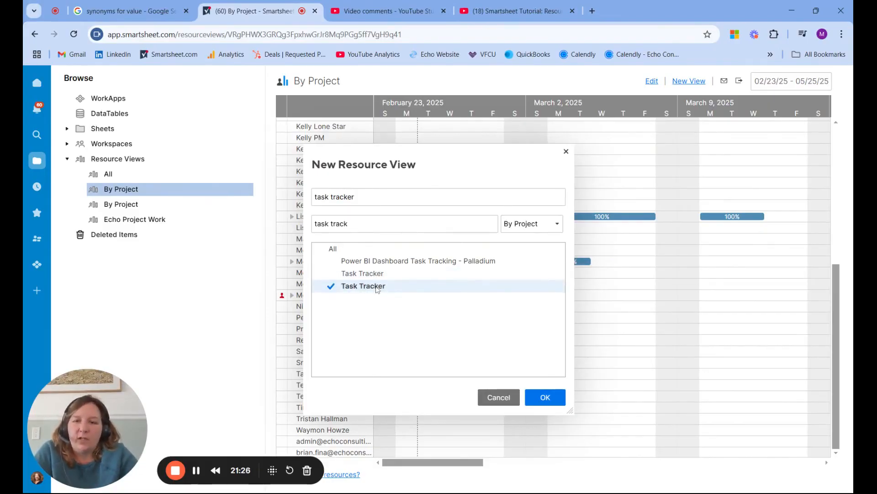
pyautogui.moveTo(356, 197); pyautogui.dragTo(305, 196)
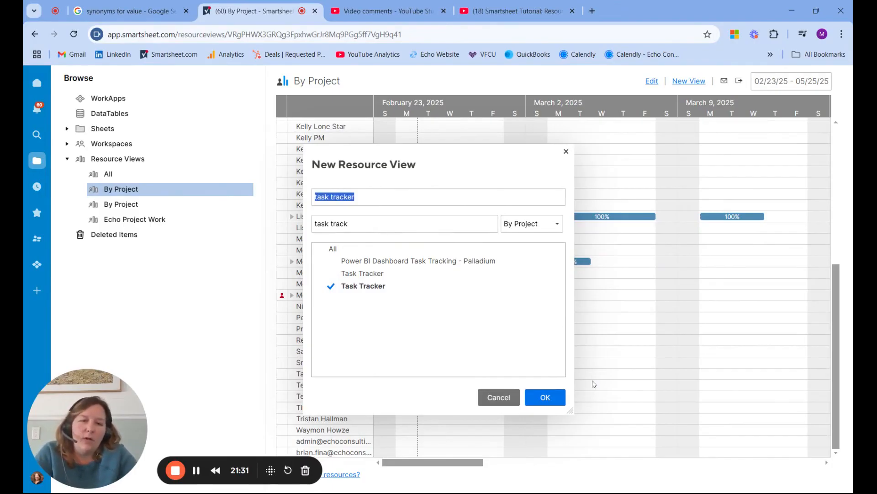
pyautogui.click(545, 397)
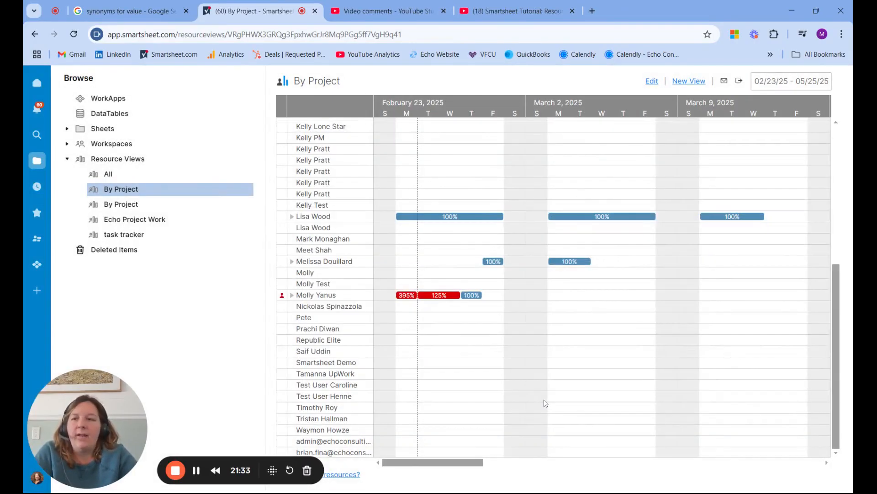
# Open the saved "task tracker" resource view and check the settings offered for a new resource view.
pyautogui.click(130, 235)
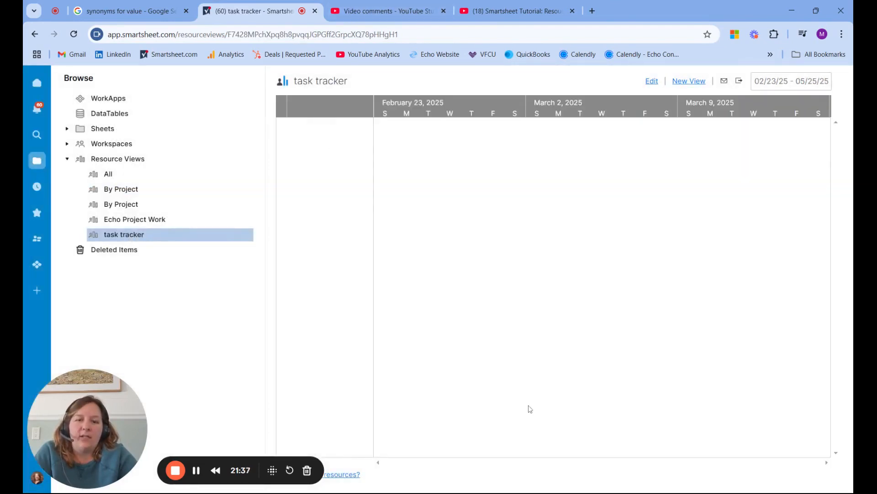
pyautogui.click(694, 85)
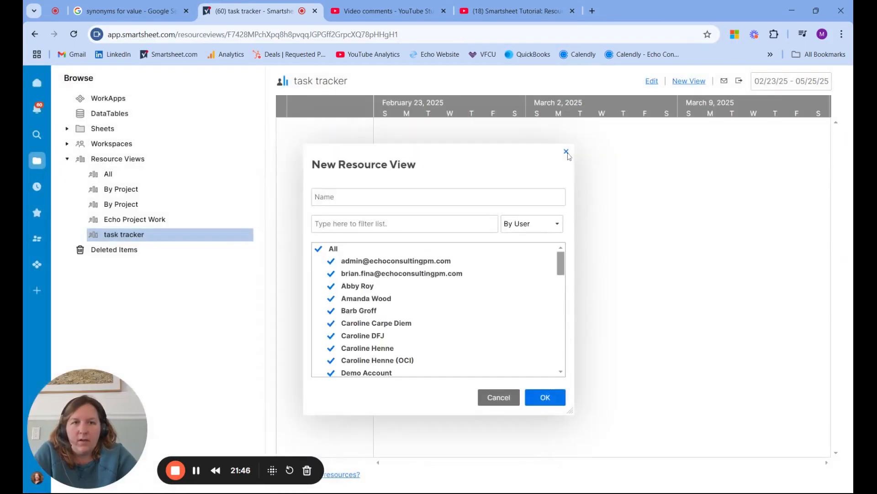
pyautogui.click(566, 152)
# Edit the "task tracker" resource view, filter its projects by "task track", and add the first Task Tracker sheet.
pyautogui.click(651, 85)
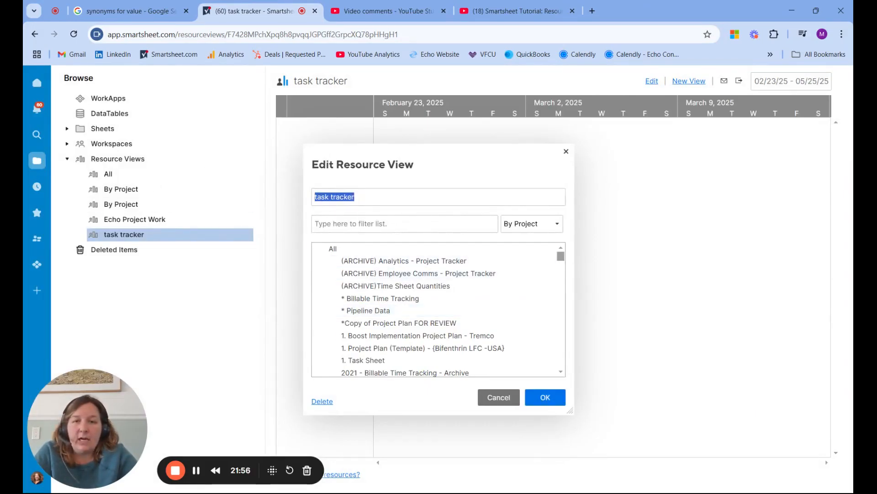
pyautogui.click(357, 224)
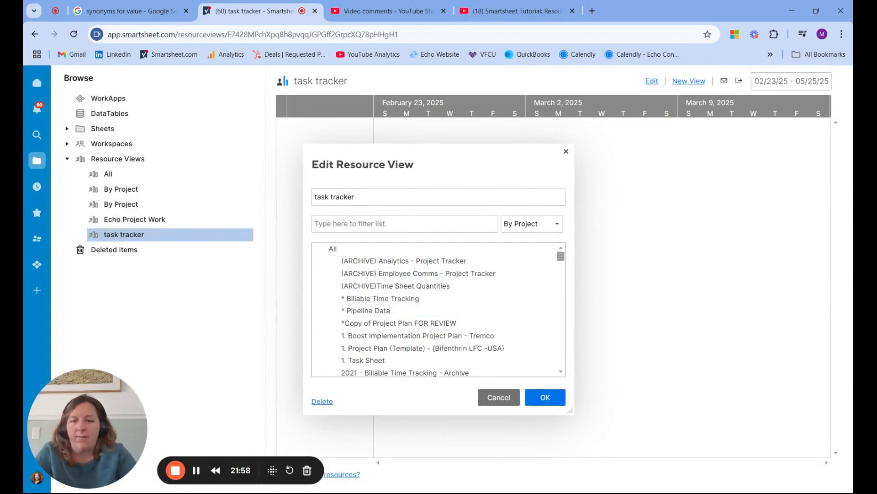
pyautogui.write('task')
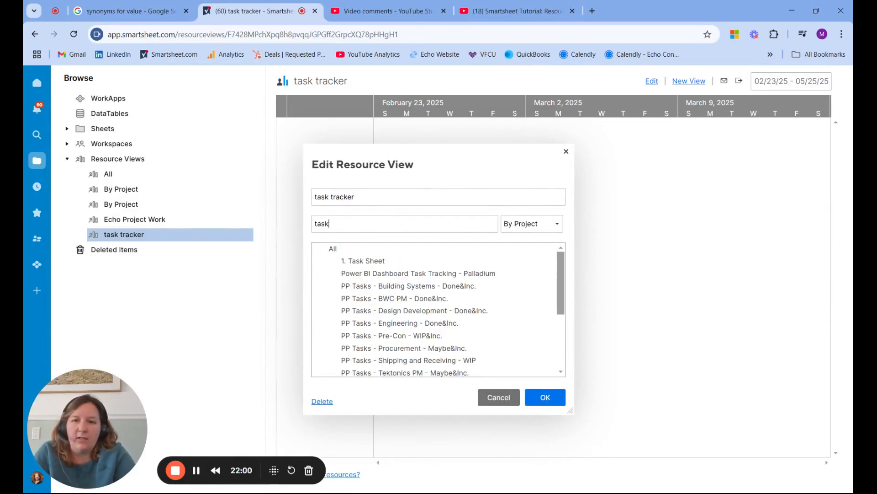
pyautogui.write(' track')
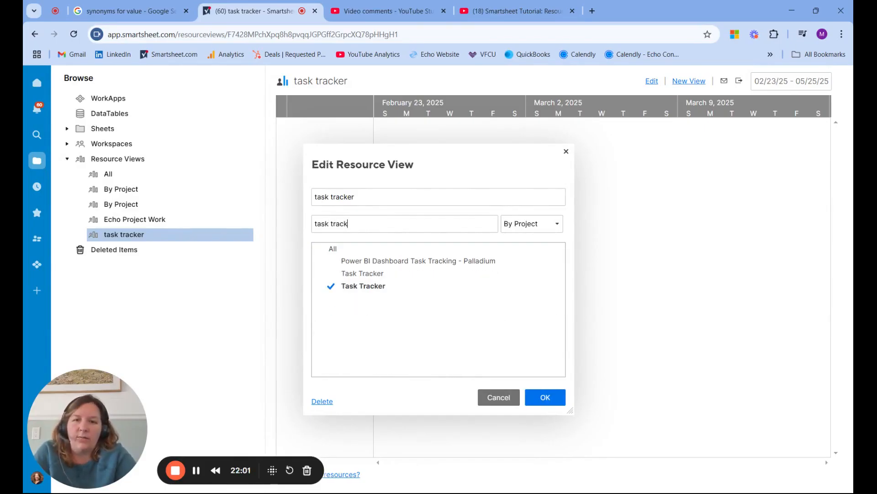
pyautogui.click(330, 275)
pyautogui.click(540, 397)
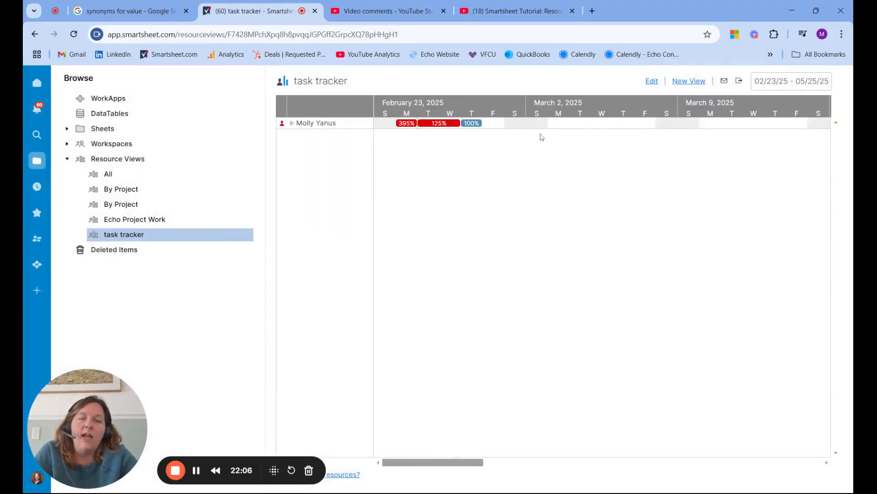
# Examine the resource's allocation per sheet in the "task tracker" view and review the view's editable project list.
pyautogui.click(292, 124)
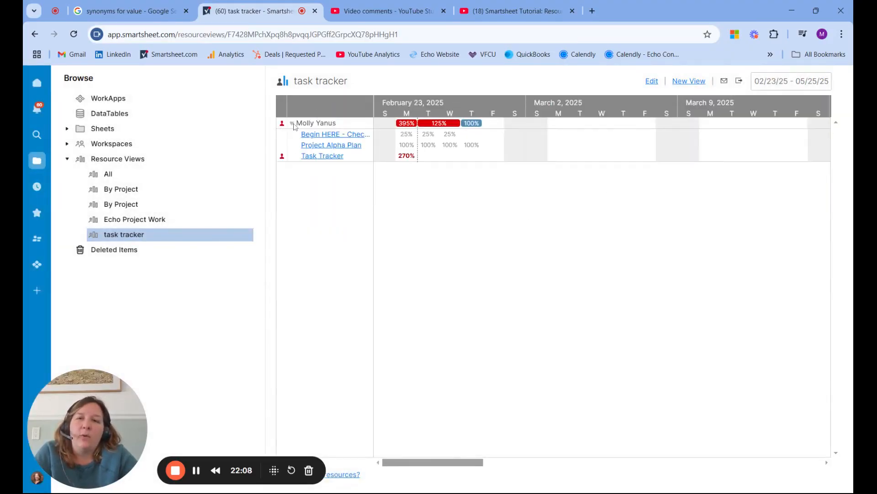
pyautogui.click(293, 124)
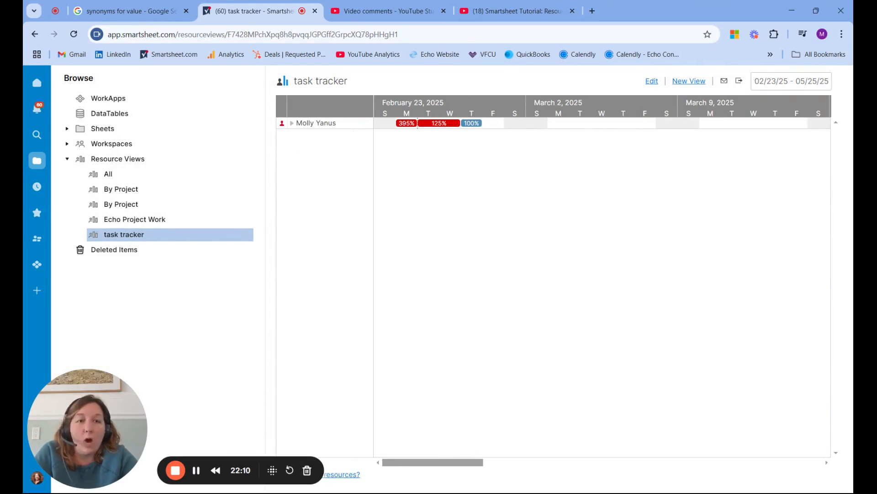
pyautogui.click(654, 82)
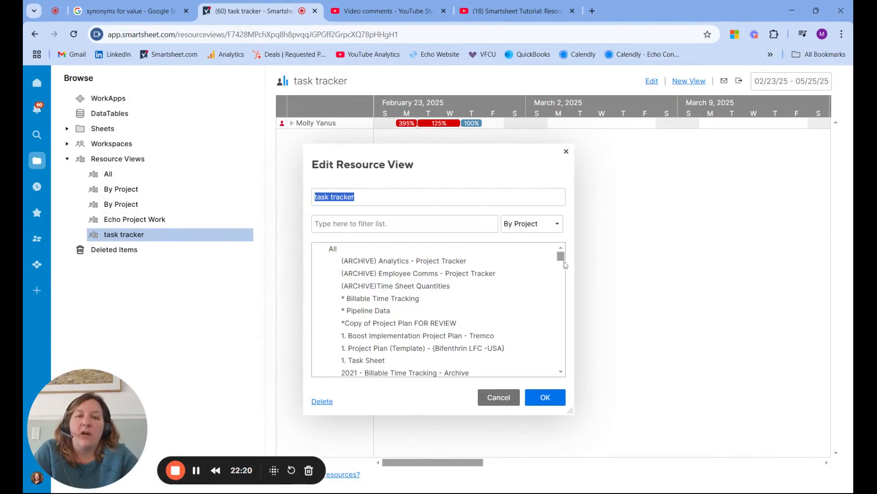
pyautogui.moveTo(561, 256); pyautogui.dragTo(547, 173)
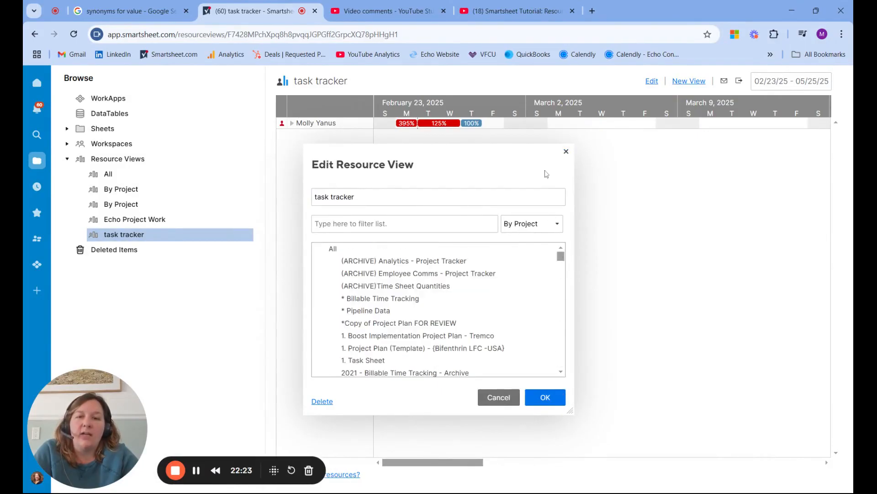
pyautogui.click(566, 152)
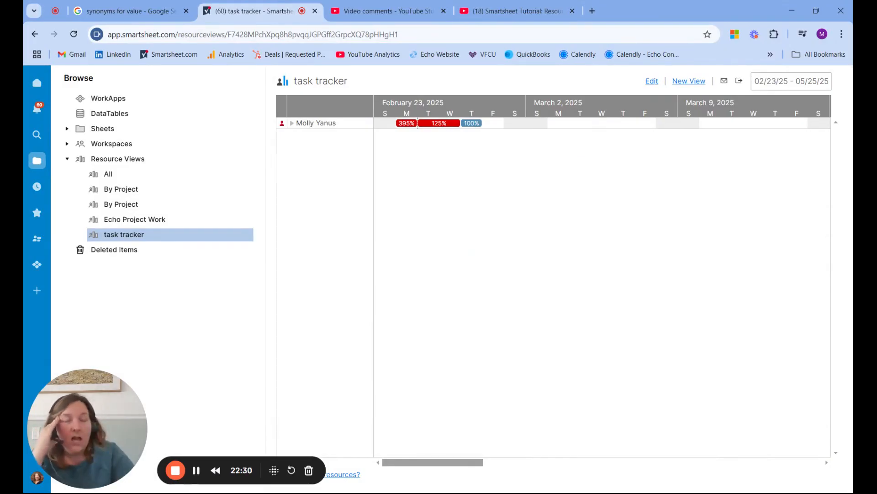
# Check the resource view's date range settings and look at the resource management page before returning to the view.
pyautogui.click(792, 80)
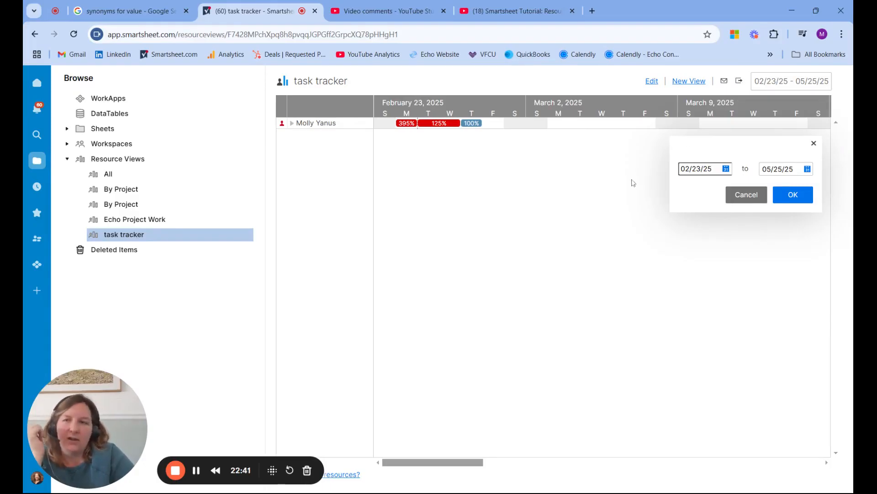
pyautogui.click(67, 159)
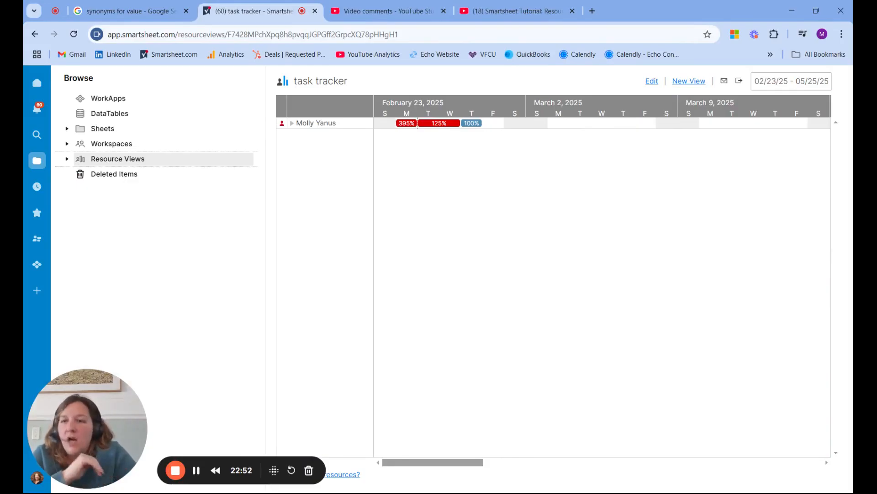
pyautogui.click(37, 244)
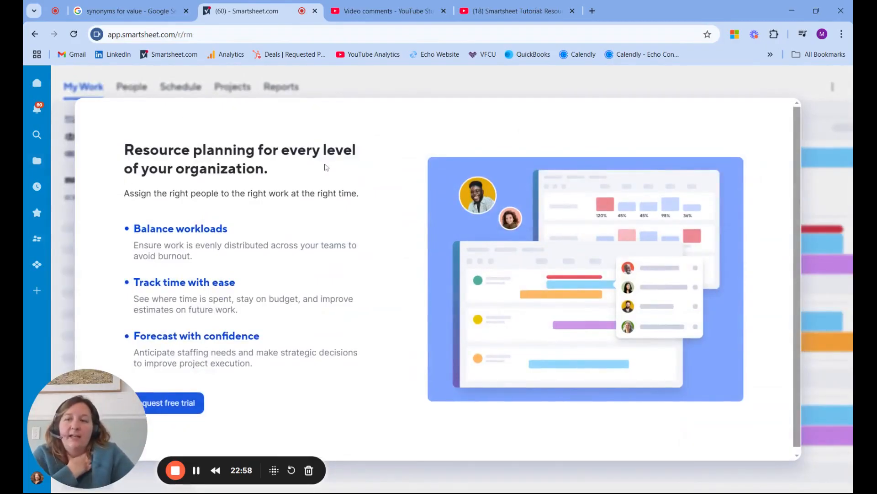
pyautogui.click(35, 35)
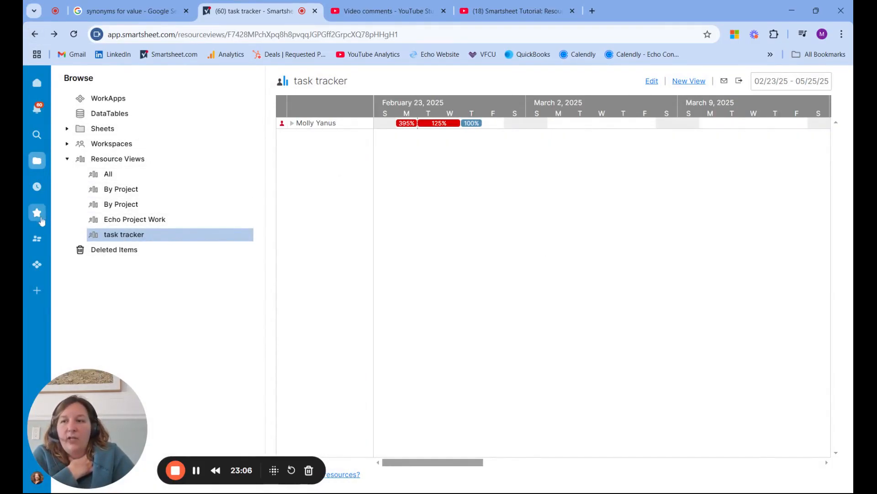
# Open the recently used Task Tracker sheet and check the allocations in its Project Resource View.
pyautogui.click(41, 193)
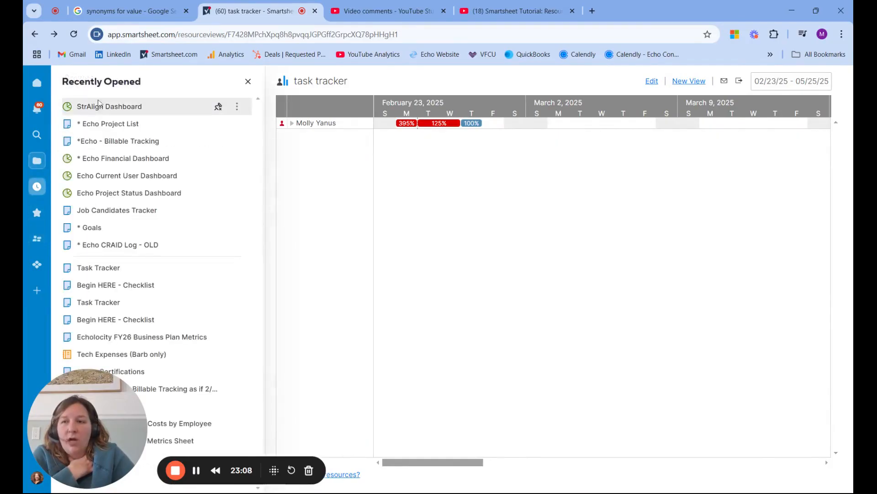
pyautogui.click(106, 269)
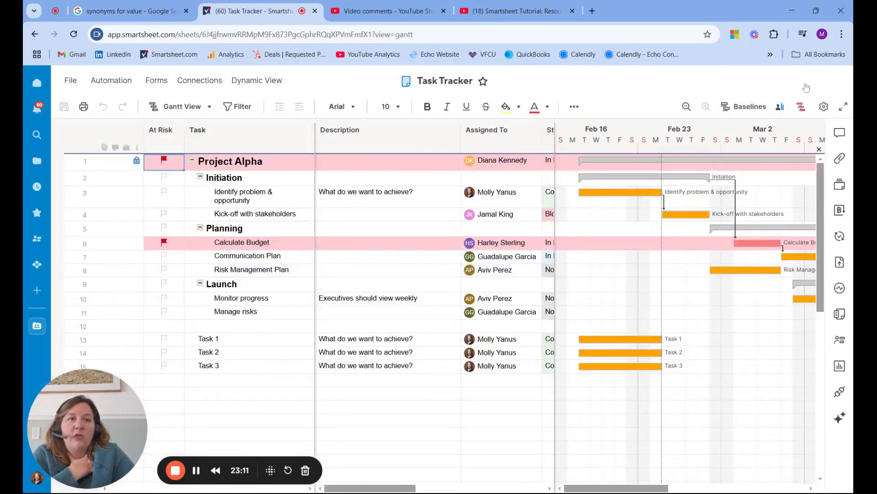
pyautogui.click(783, 108)
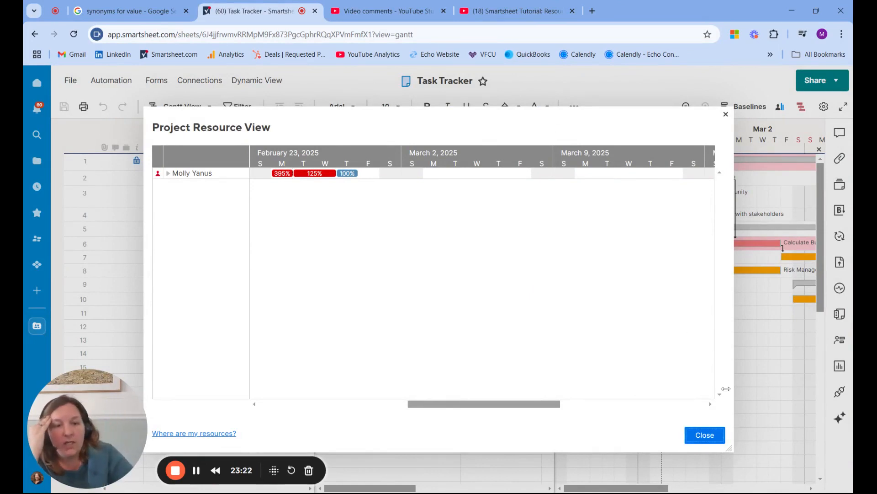
pyautogui.click(704, 436)
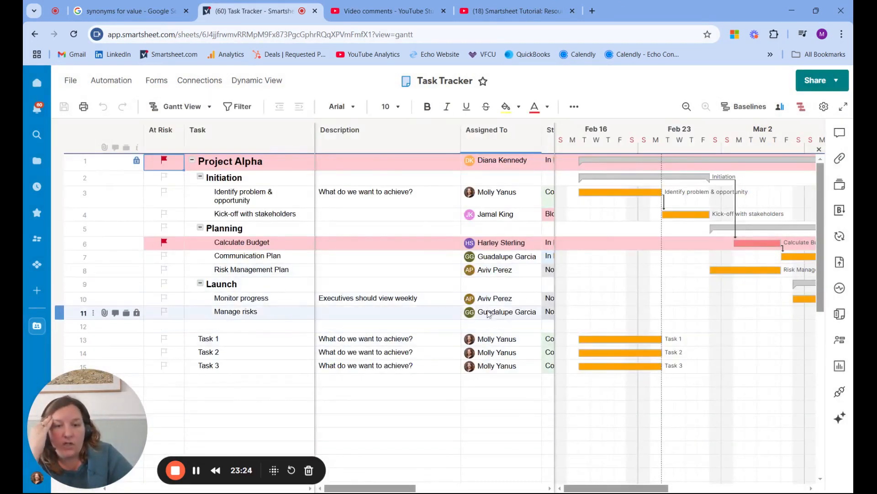
# Assign the Manage risks task in row 11 to the PM contact matching "kell" and save the sheet.
pyautogui.click(506, 316)
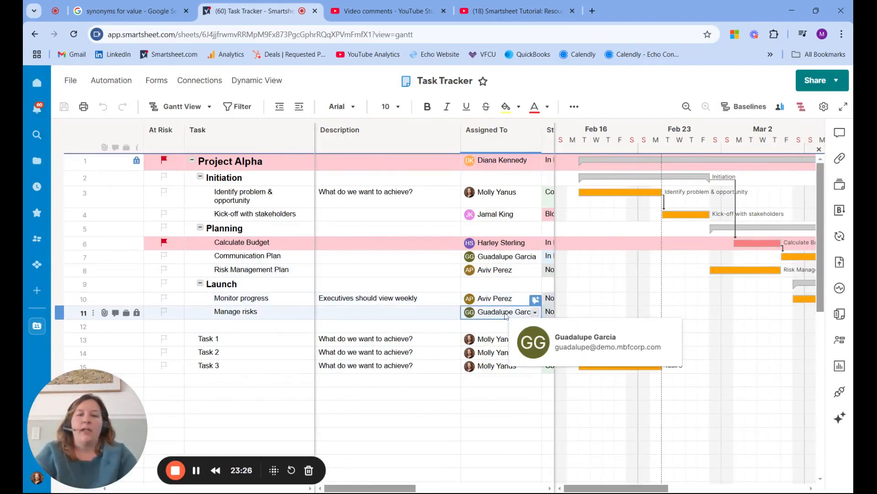
pyautogui.write('kell')
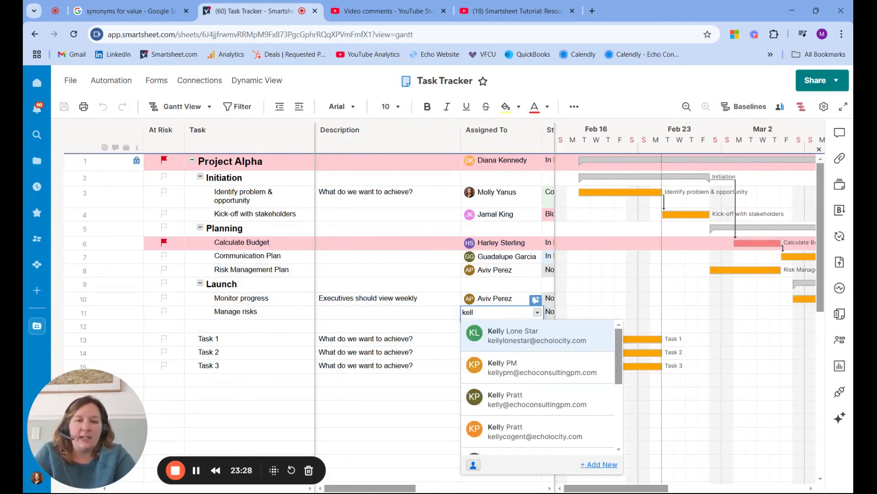
pyautogui.click(516, 366)
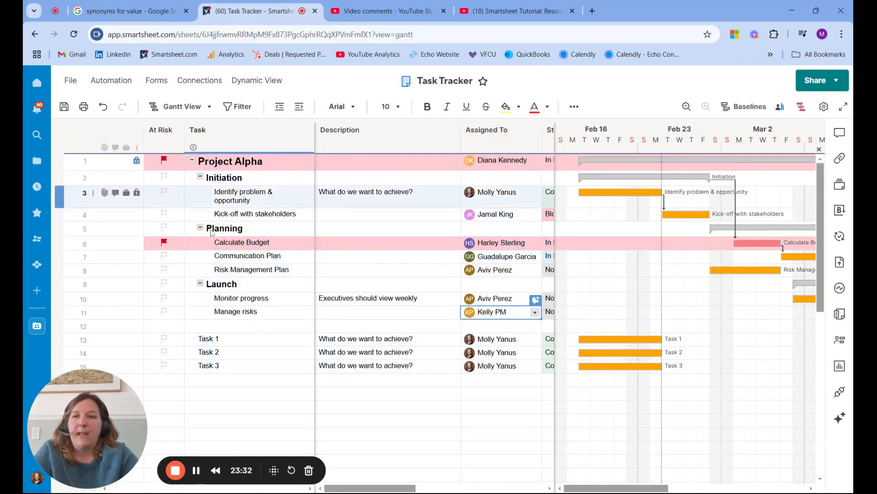
pyautogui.click(64, 107)
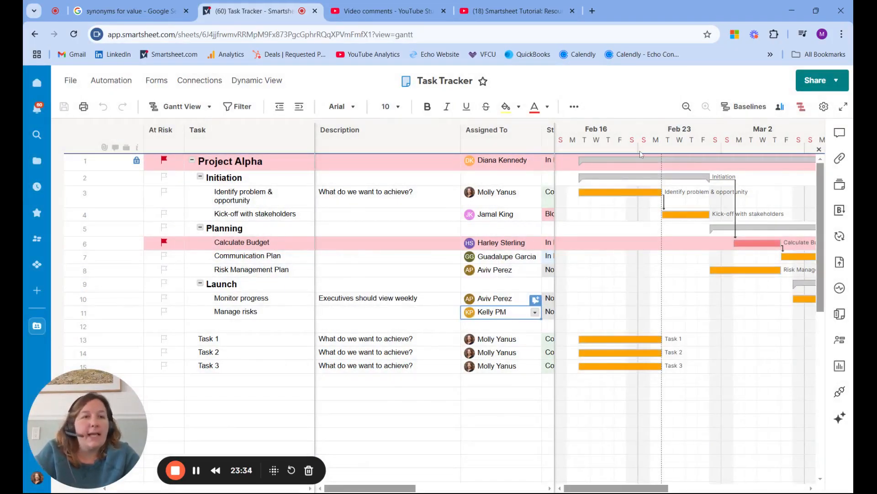
# Check the Manage risks dates and examine the Project Resource View's March 2025 weeks for the new assignee's allocation.
pyautogui.click(780, 107)
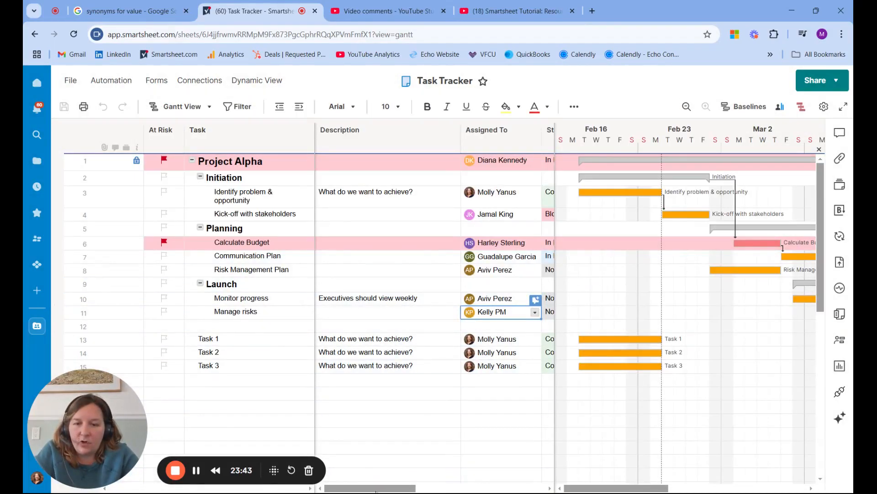
pyautogui.moveTo(388, 488); pyautogui.dragTo(440, 488)
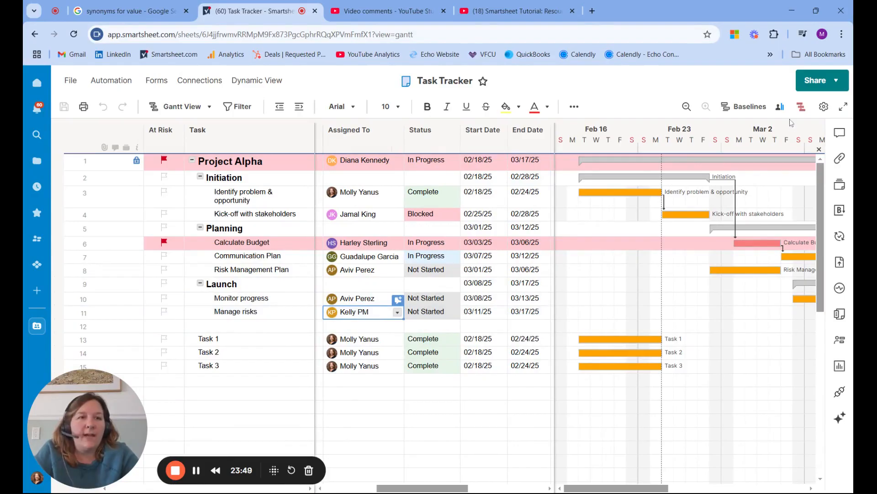
pyautogui.click(780, 108)
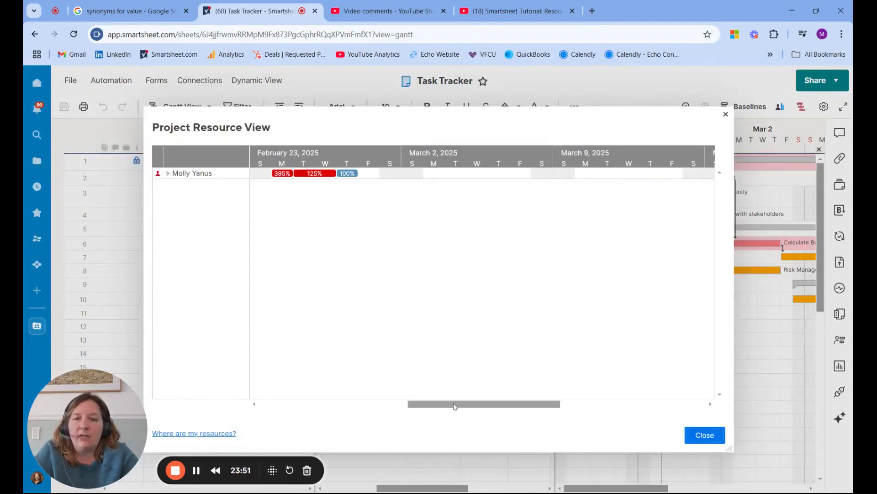
pyautogui.moveTo(457, 406); pyautogui.dragTo(553, 423)
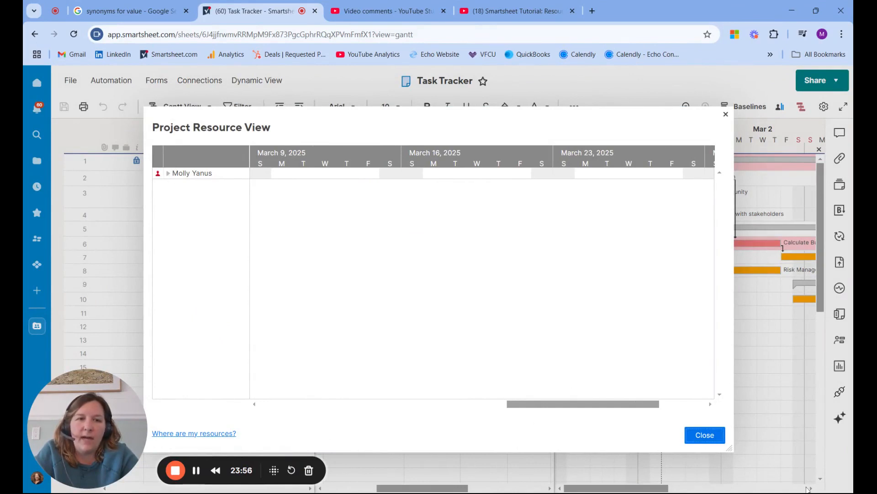
pyautogui.click(705, 434)
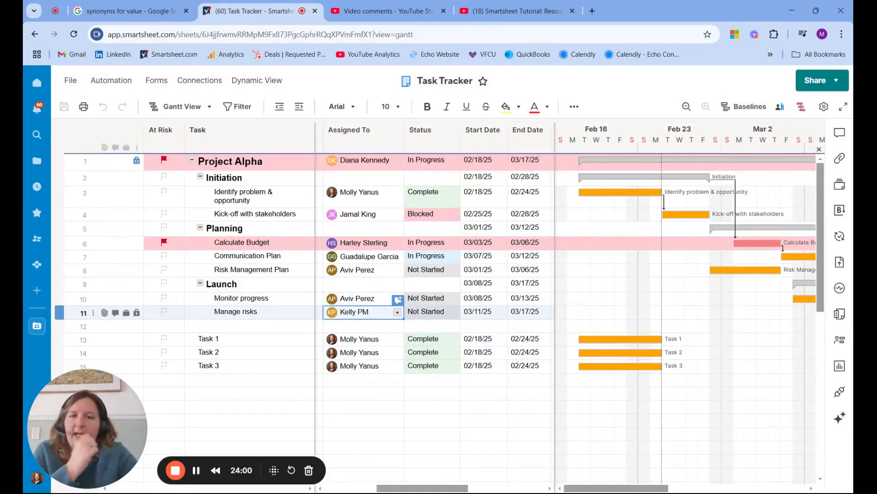
# Reassign the Manage risks task to a different contact with the same first name, then save and reload the sheet.
pyautogui.click(398, 313)
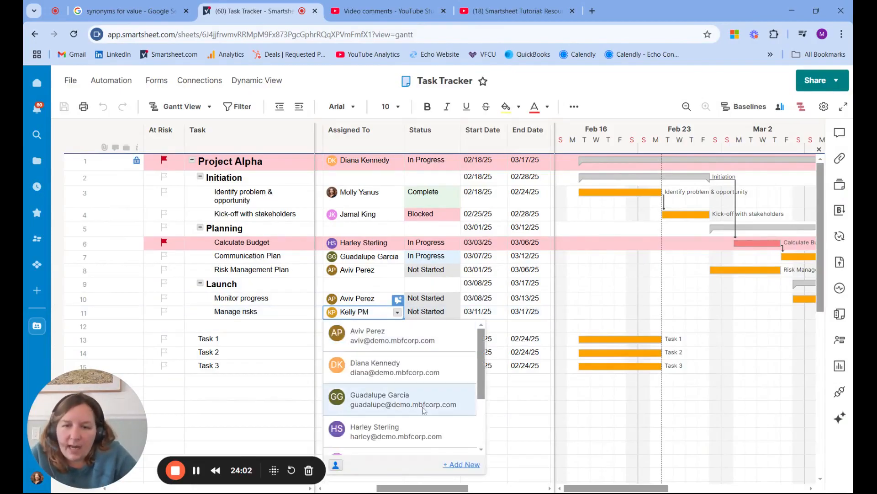
pyautogui.write('kell')
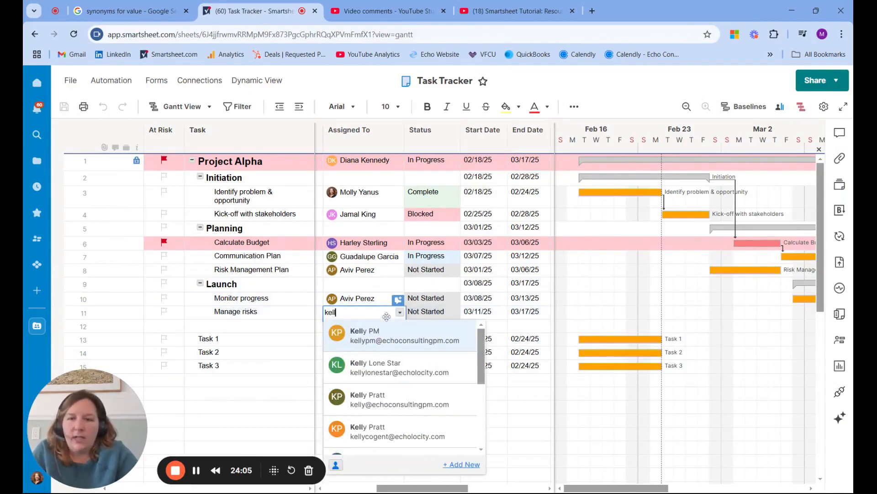
pyautogui.click(393, 406)
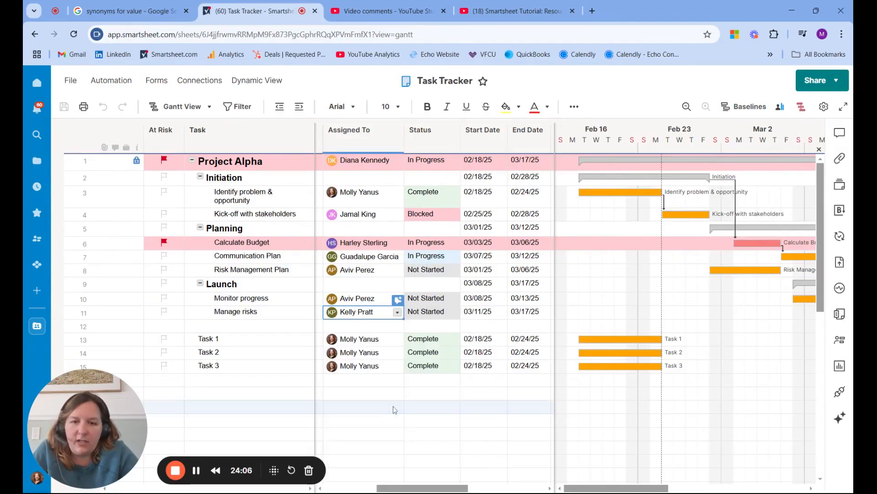
pyautogui.click(62, 107)
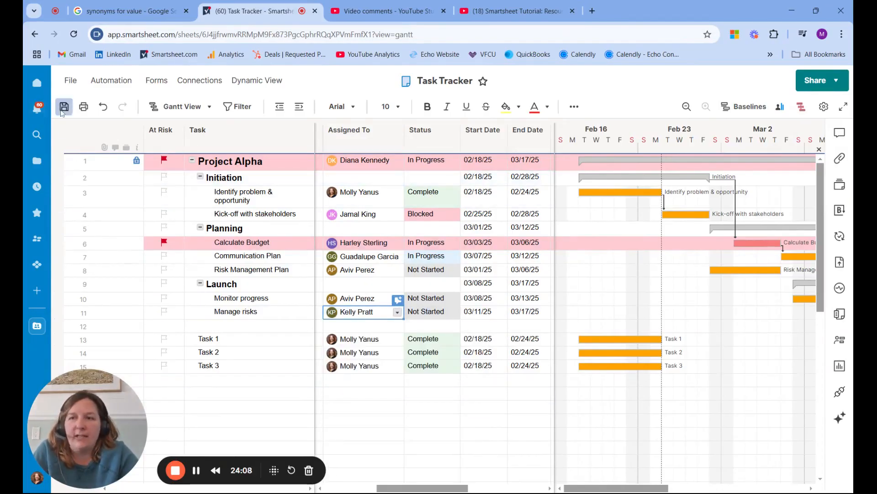
pyautogui.click(75, 36)
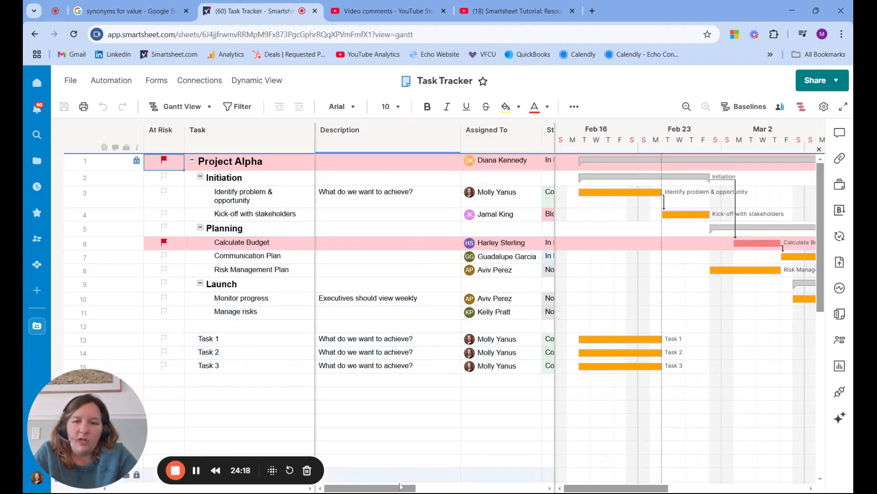
pyautogui.moveTo(364, 477); pyautogui.dragTo(408, 445)
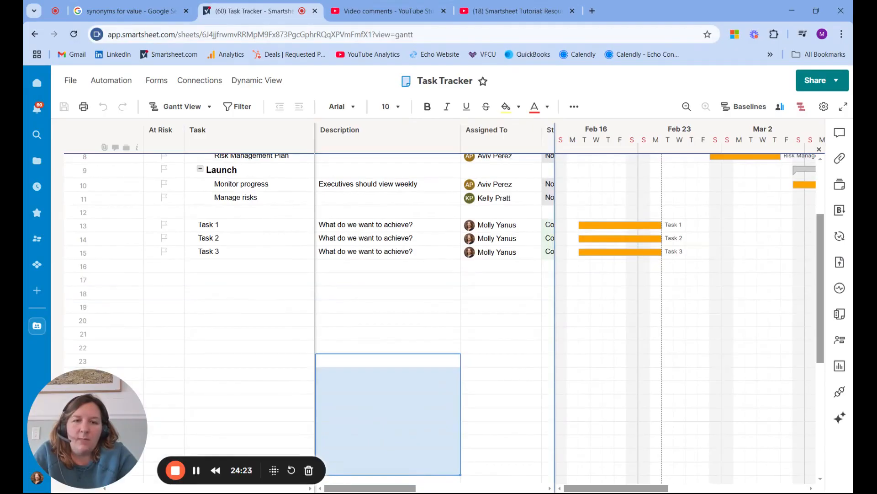
# Set the Estimated Effort in Hours for the Manage risks task in row 11 to 40 and save the sheet.
pyautogui.click(659, 298)
pyautogui.moveTo(659, 297); pyautogui.dragTo(743, 316)
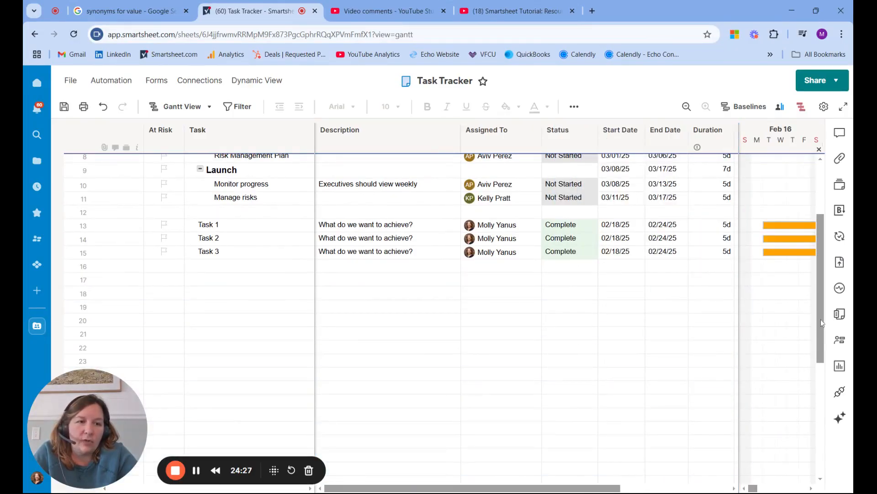
pyautogui.moveTo(821, 322); pyautogui.dragTo(820, 270)
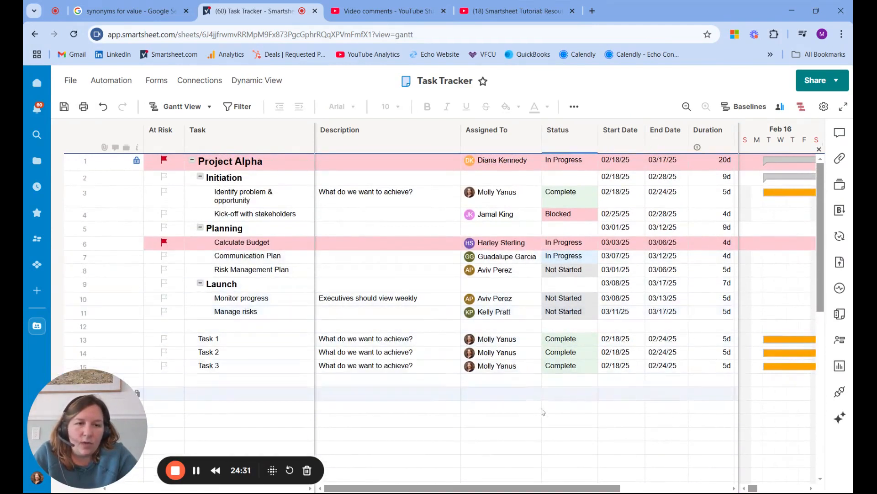
pyautogui.moveTo(475, 488); pyautogui.dragTo(562, 488)
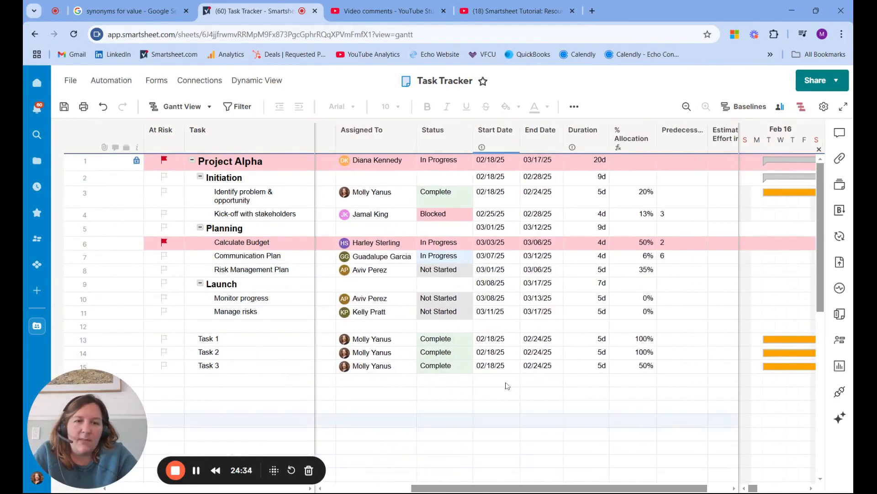
pyautogui.click(651, 313)
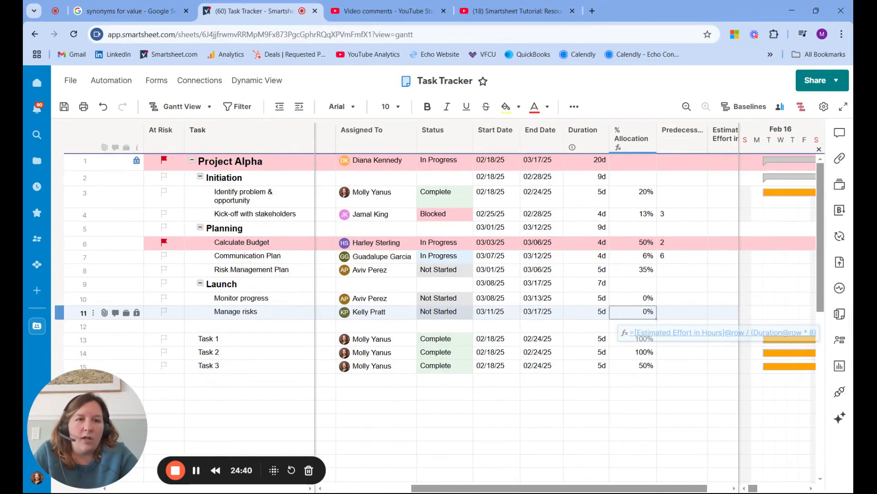
pyautogui.click(723, 314)
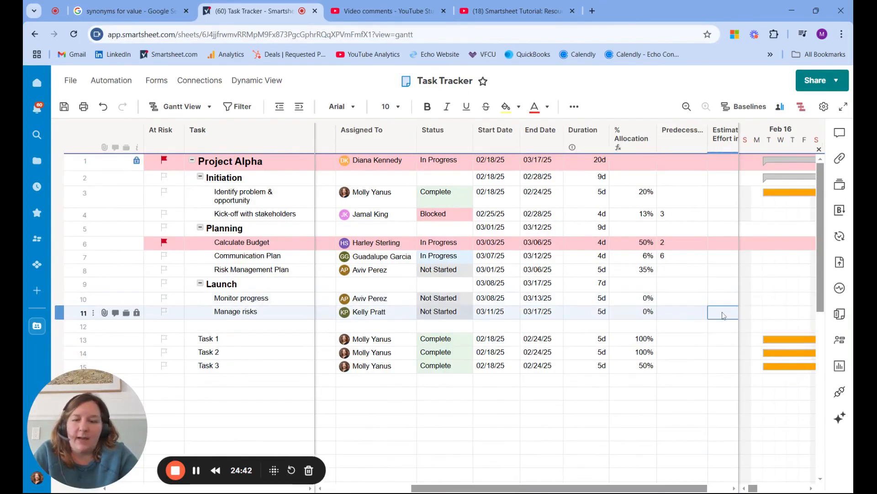
pyautogui.write('40')
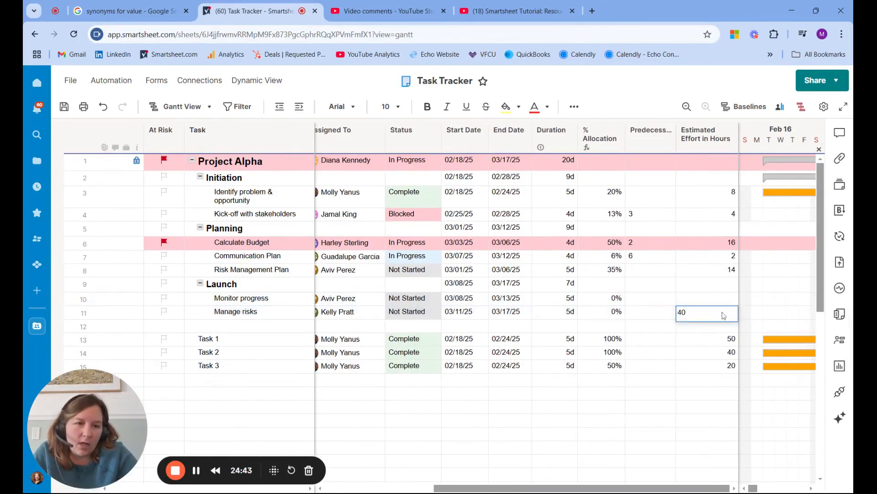
pyautogui.click(646, 318)
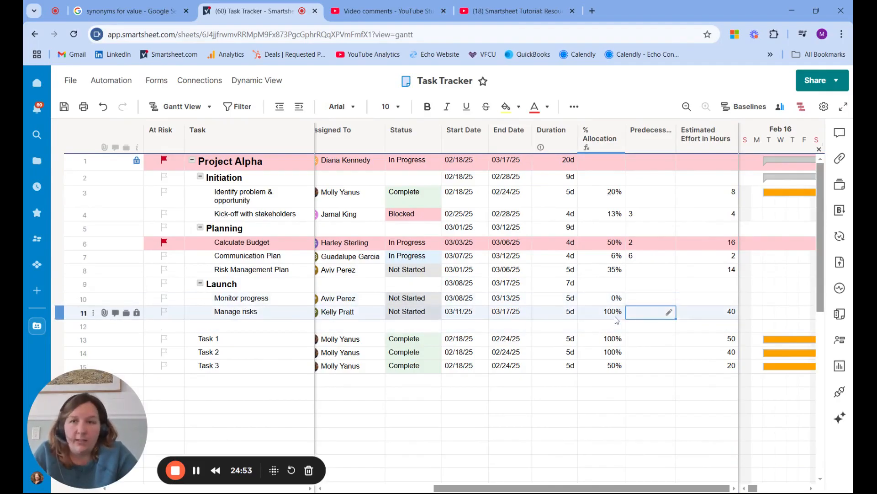
pyautogui.click(65, 108)
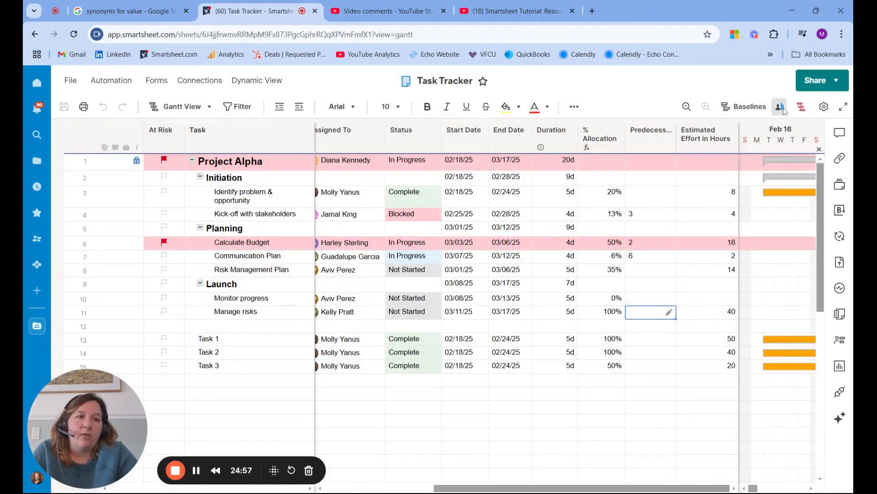
# Check the Manage risks assignee's allocation by sheet in the Project Resource View, then close the view.
pyautogui.click(783, 109)
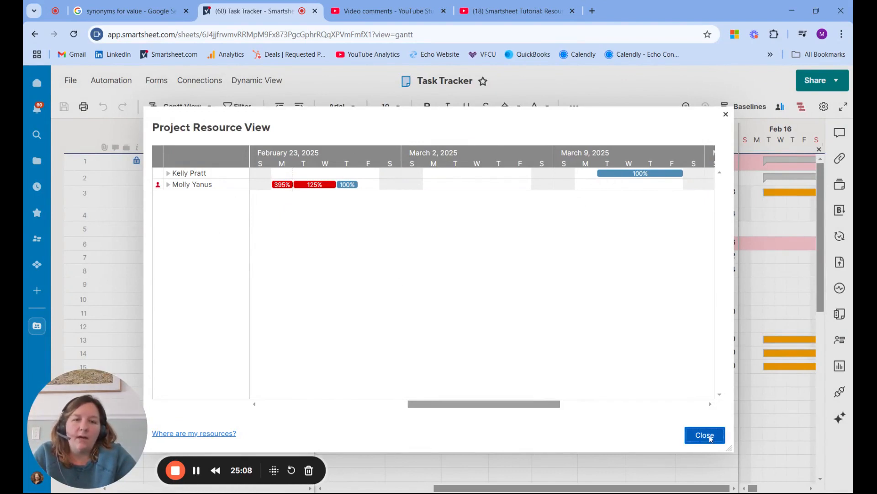
pyautogui.click(168, 173)
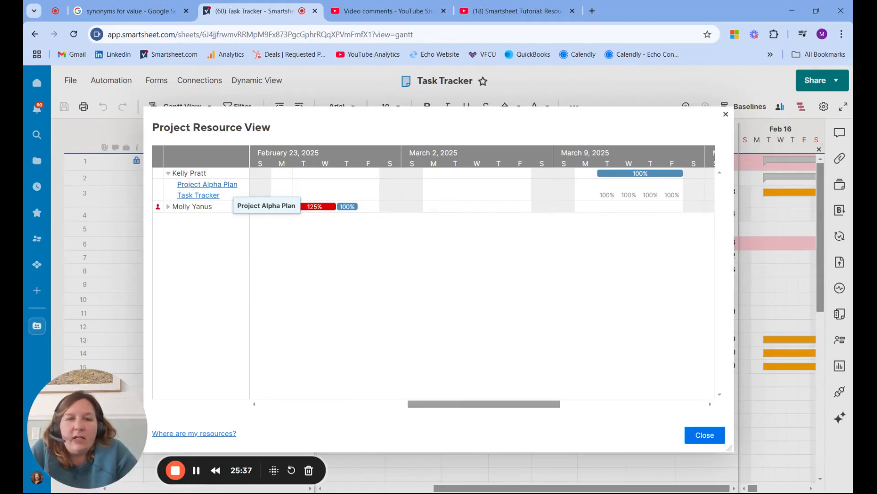
pyautogui.click(726, 115)
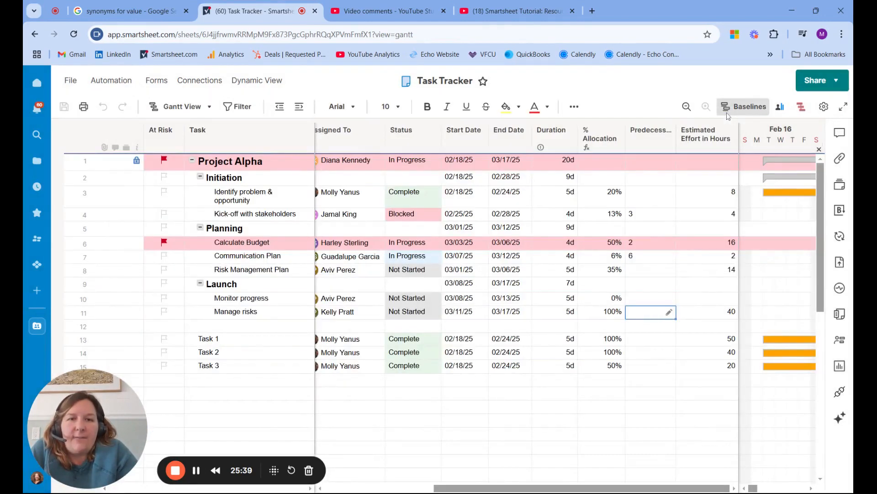
# Convert the % Allocation column formula to cell formulas.
pyautogui.moveTo(530, 488); pyautogui.dragTo(478, 487)
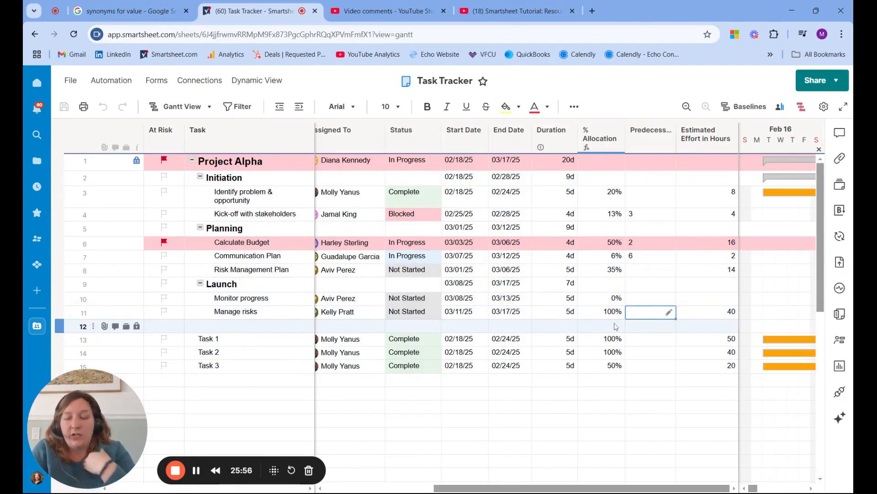
pyautogui.click(611, 202)
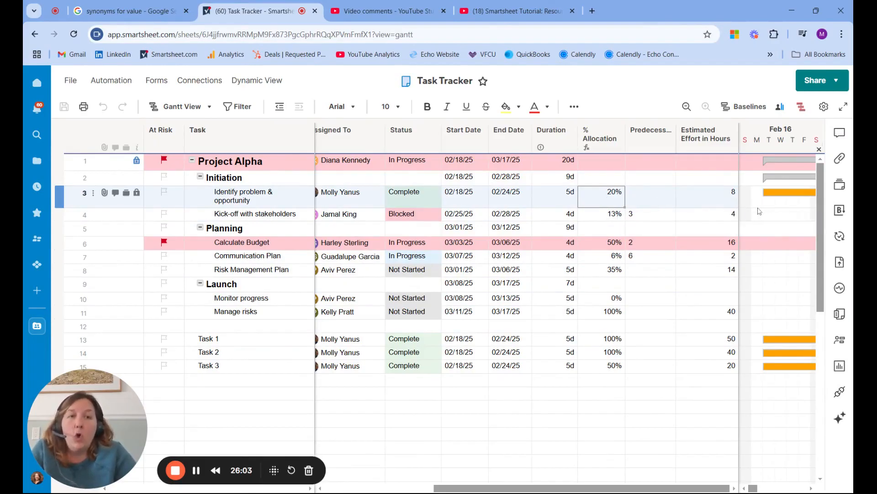
pyautogui.rightClick(620, 202)
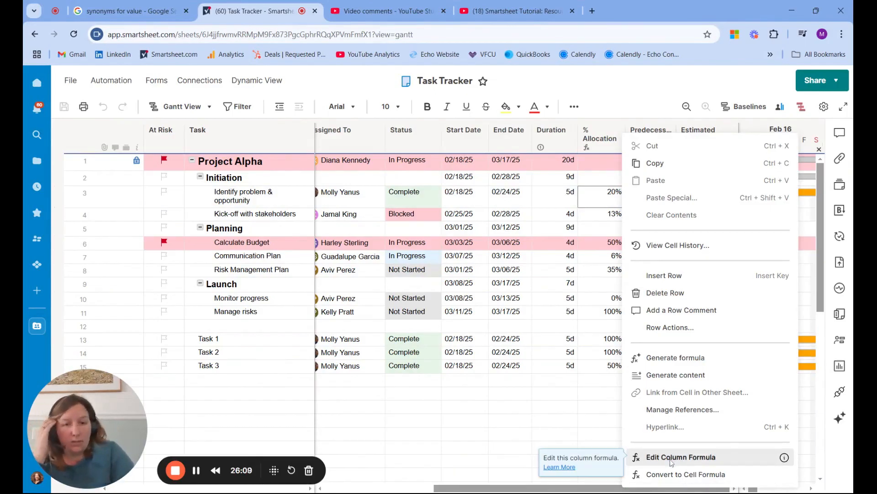
pyautogui.click(555, 380)
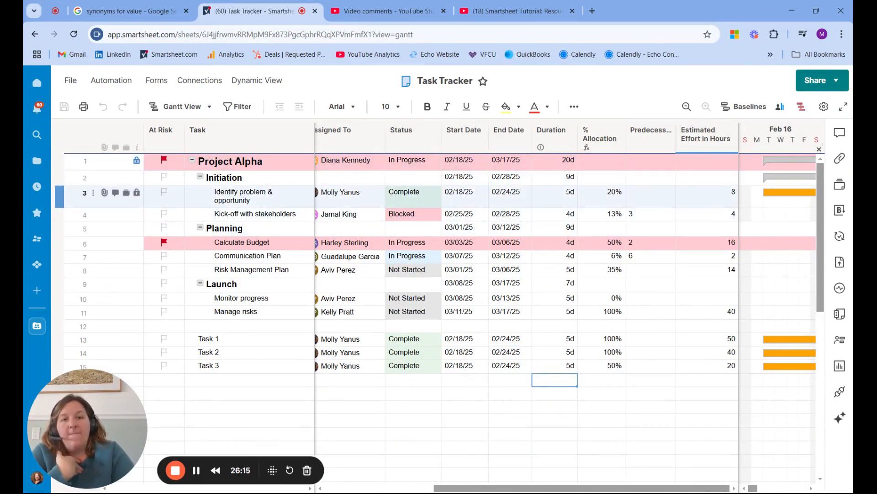
pyautogui.click(607, 205)
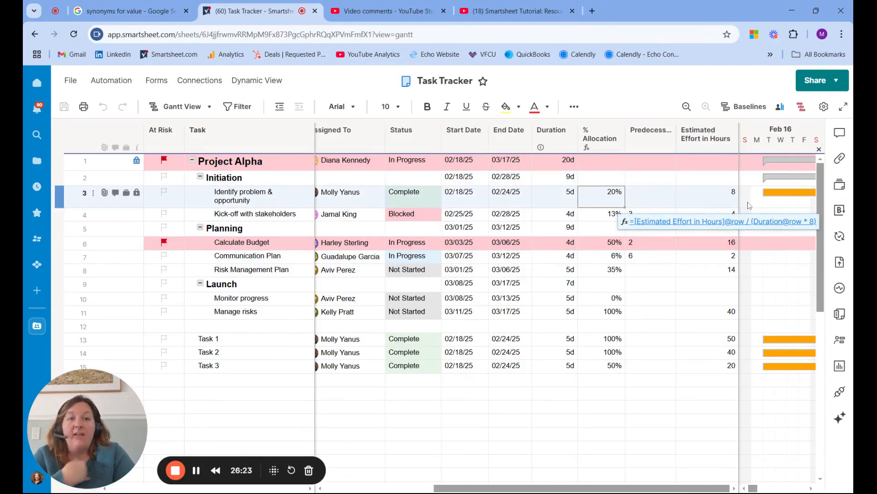
pyautogui.rightClick(621, 194)
pyautogui.click(702, 477)
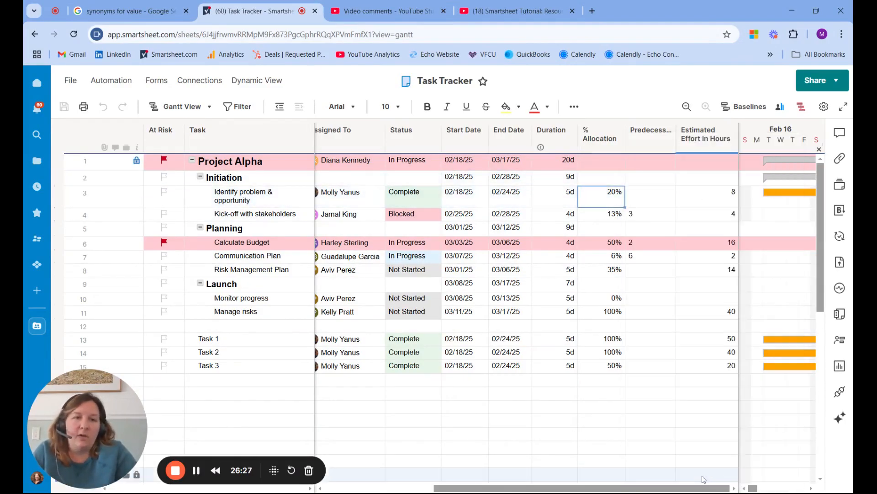
# Clear the % Allocation cells from the Initiation row through Task 3, rows 2 to 15, and reselect that range.
pyautogui.click(602, 182)
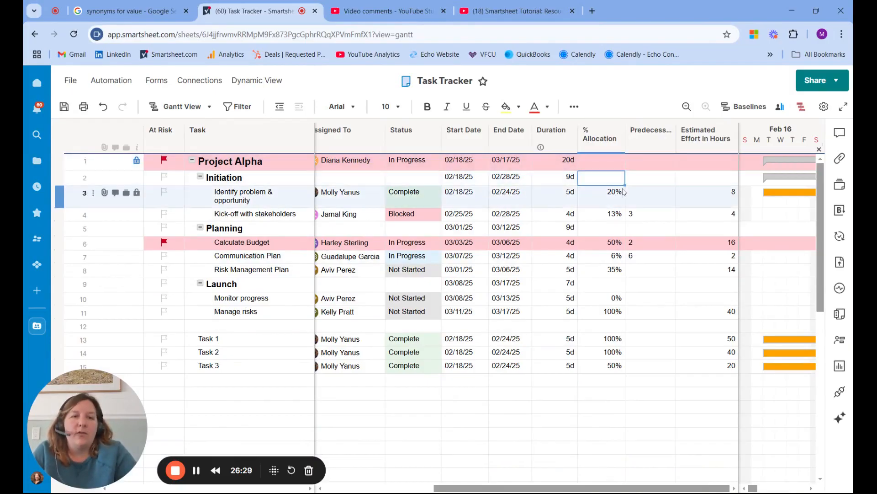
pyautogui.moveTo(604, 179); pyautogui.dragTo(610, 366)
pyautogui.press('Delete')
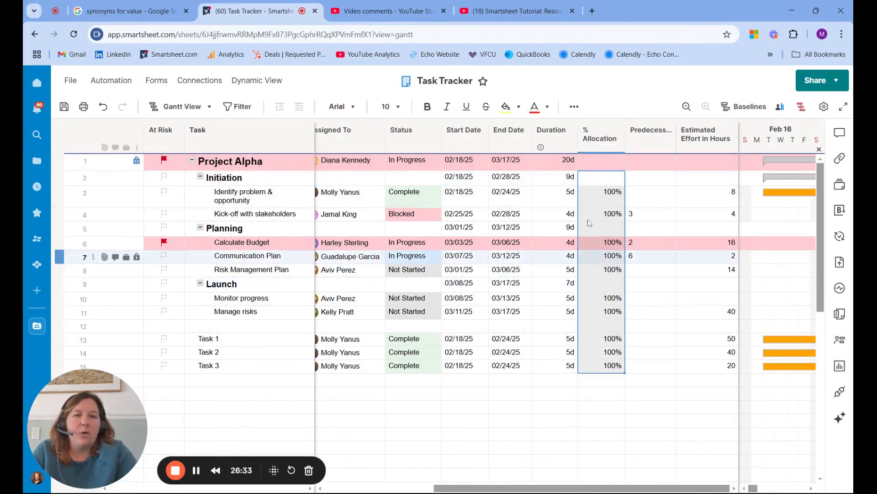
pyautogui.click(661, 177)
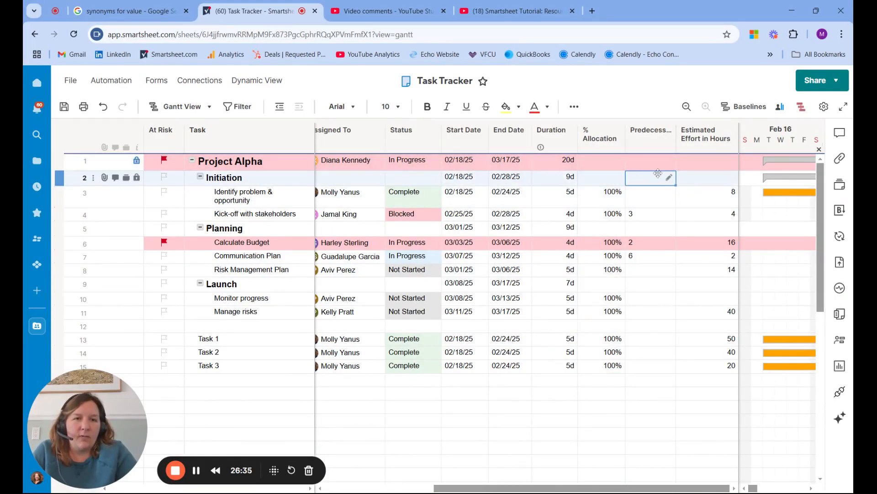
pyautogui.click(618, 181)
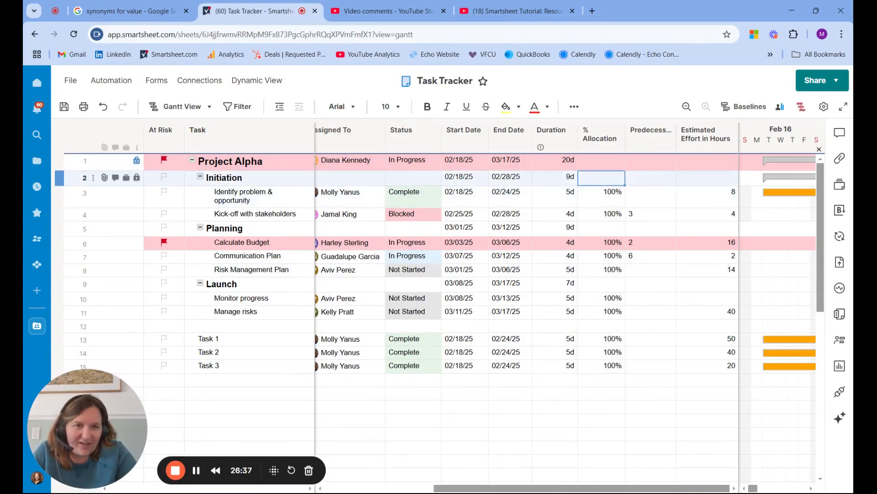
pyautogui.moveTo(620, 184); pyautogui.dragTo(619, 356)
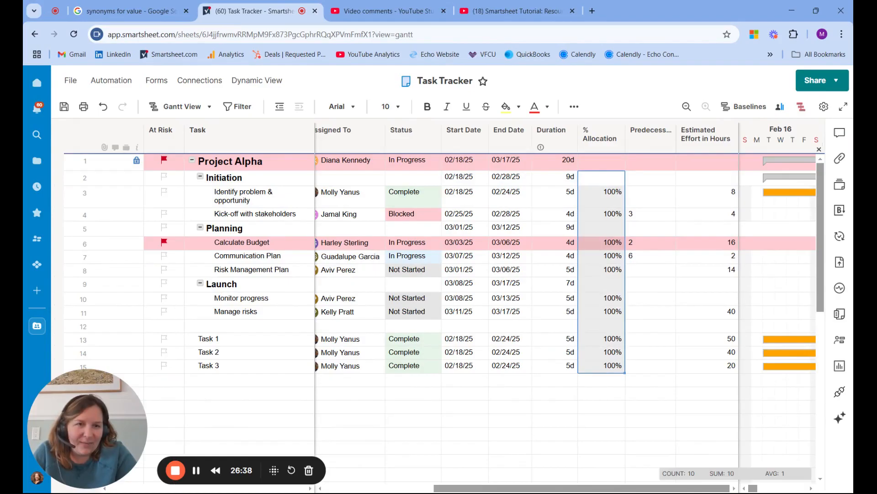
pyautogui.click(715, 199)
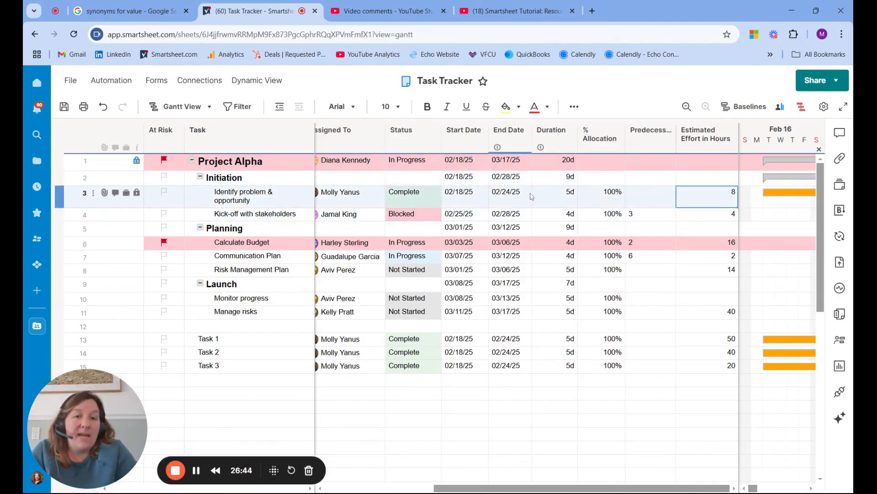
pyautogui.write('=')
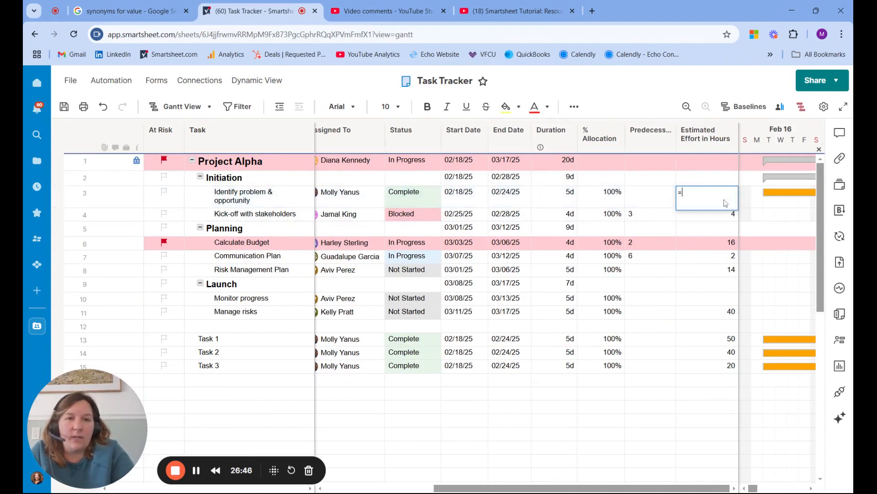
pyautogui.click(601, 202)
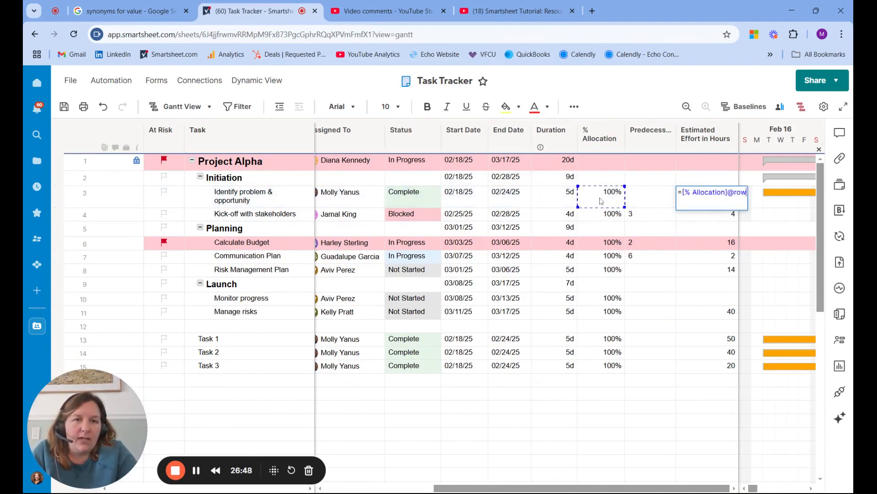
pyautogui.write('*')
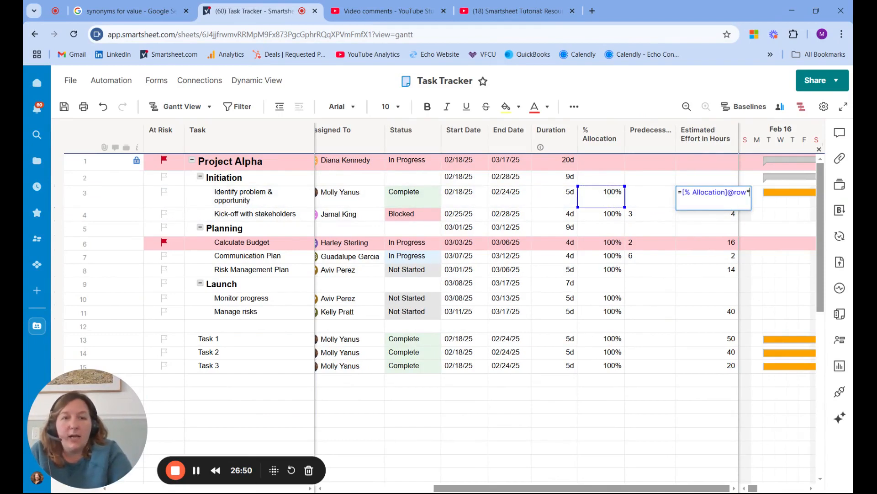
pyautogui.click(547, 205)
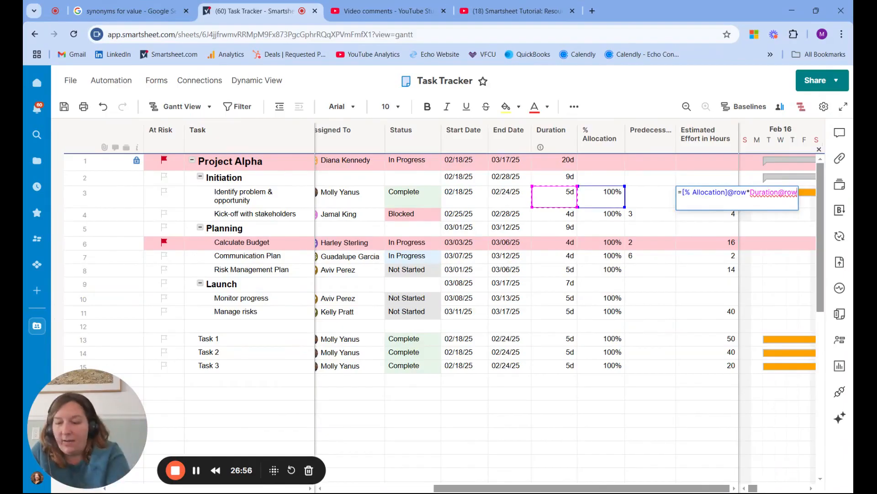
pyautogui.write('*')
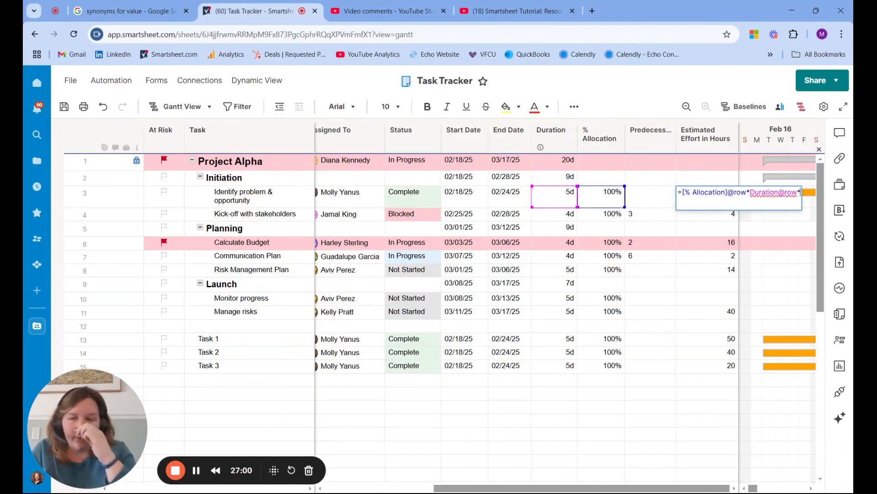
pyautogui.write('8')
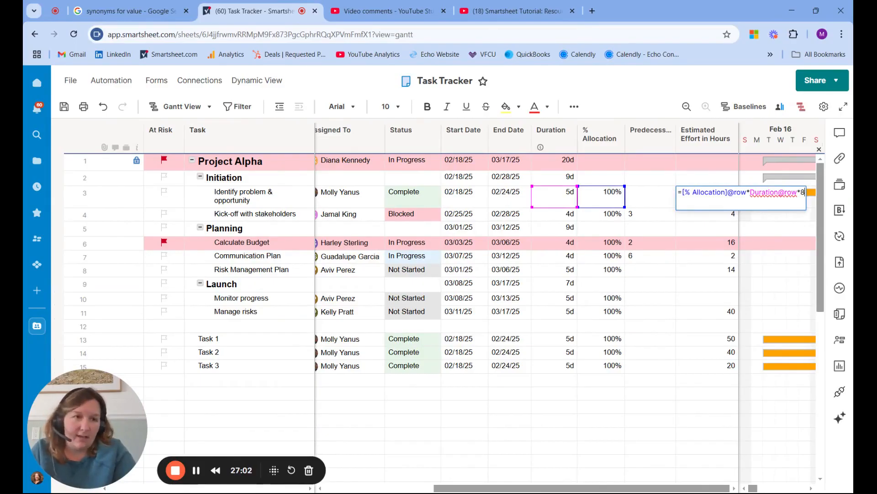
pyautogui.press('Return')
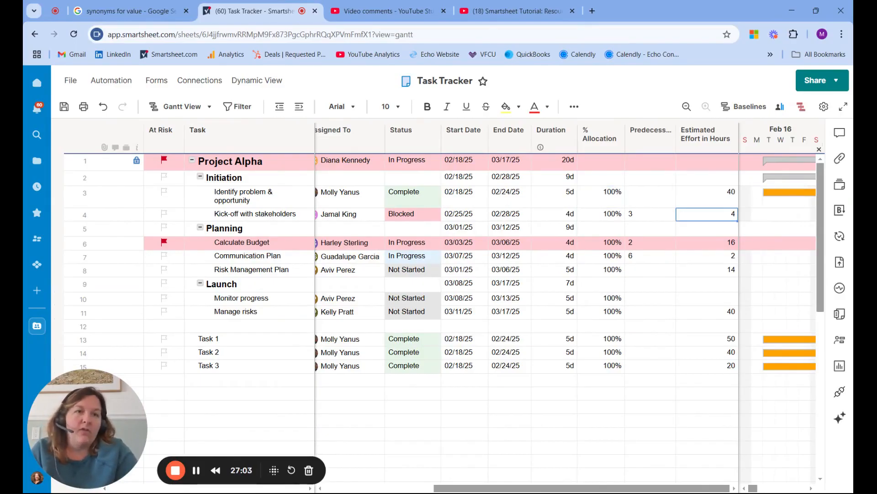
pyautogui.doubleClick(715, 193)
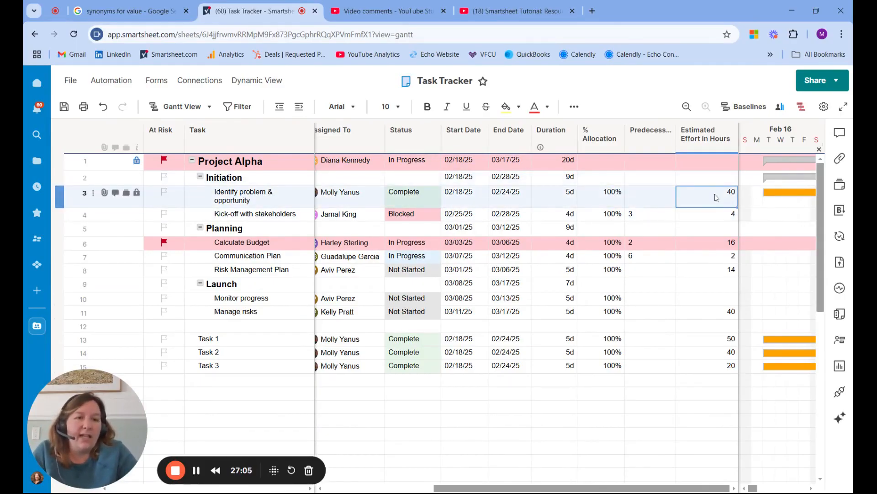
pyautogui.click(692, 244)
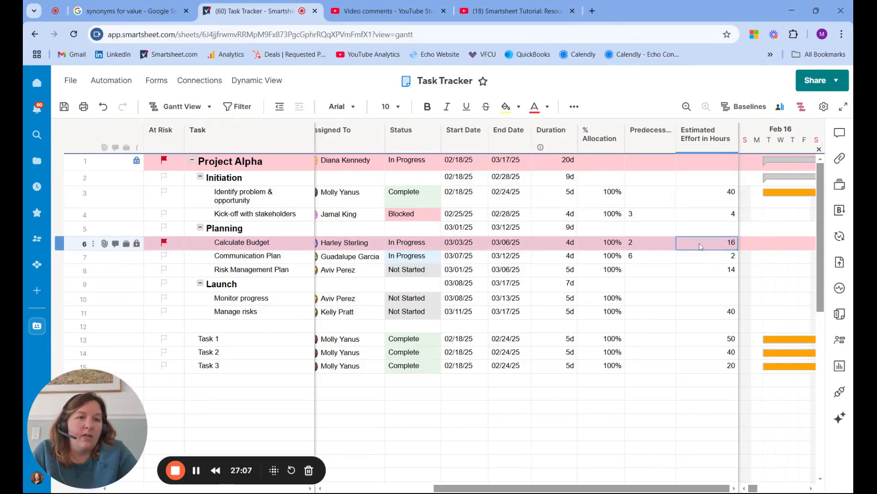
# Set the % Allocation of the Kick-off with stakeholders task to 4% and select the Estimated Effort in Hours formula cell in row 3.
pyautogui.click(611, 216)
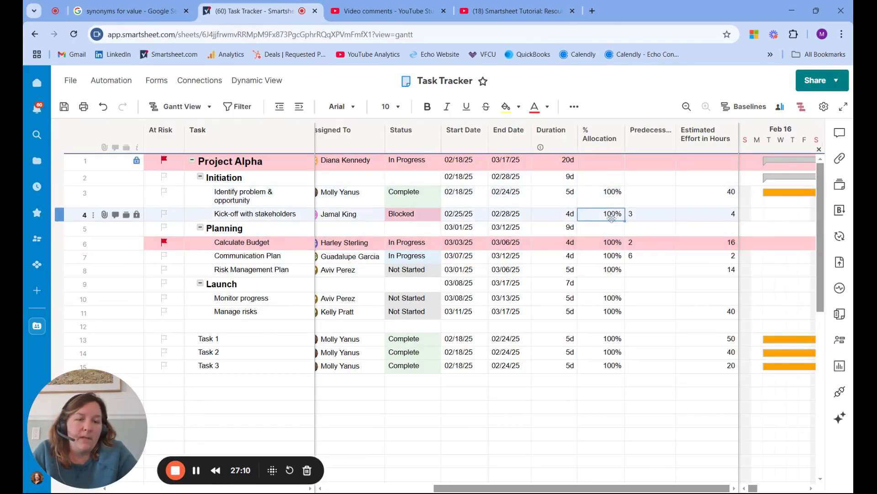
pyautogui.write('4%')
pyautogui.press('Return')
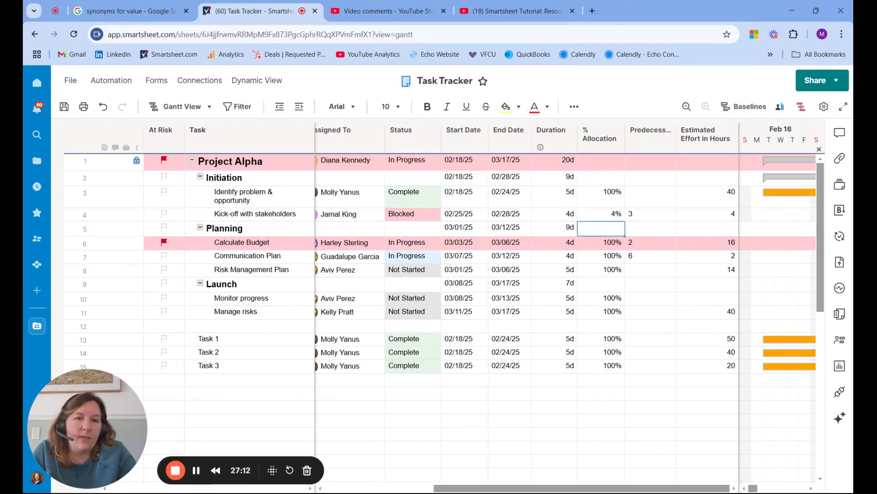
pyautogui.click(725, 212)
pyautogui.click(727, 196)
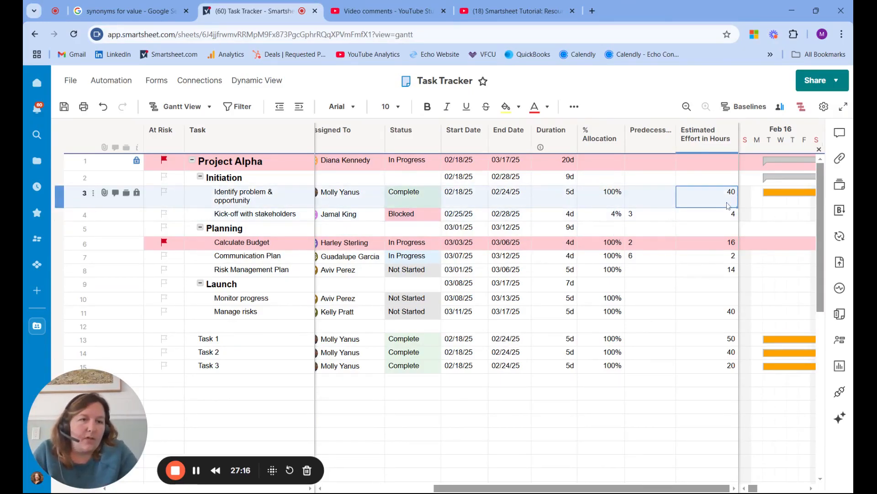
# Convert the Estimated Effort in Hours formula in row 3 to a column formula and set the Kick-off with stakeholders task's % Allocation to 8%.
pyautogui.rightClick(726, 196)
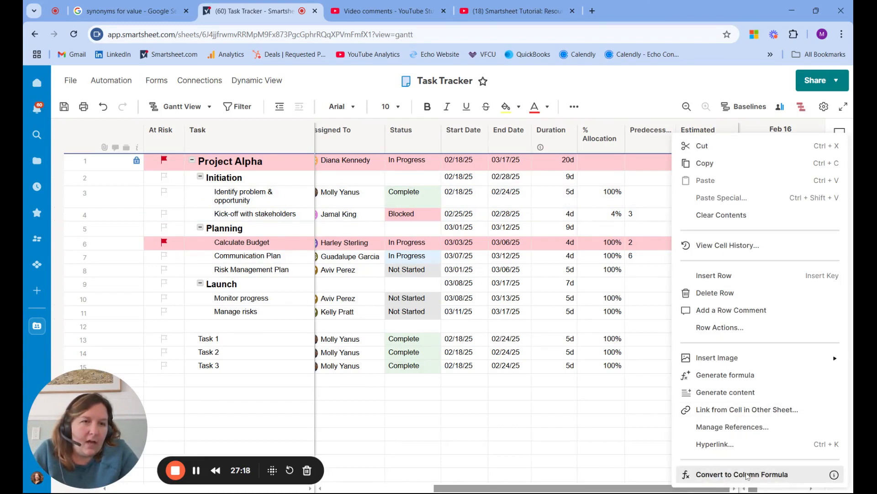
pyautogui.click(830, 473)
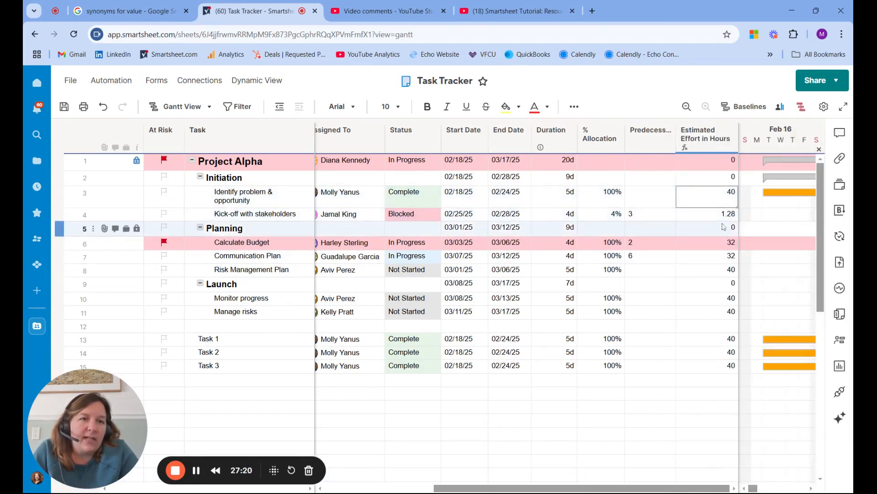
pyautogui.click(604, 217)
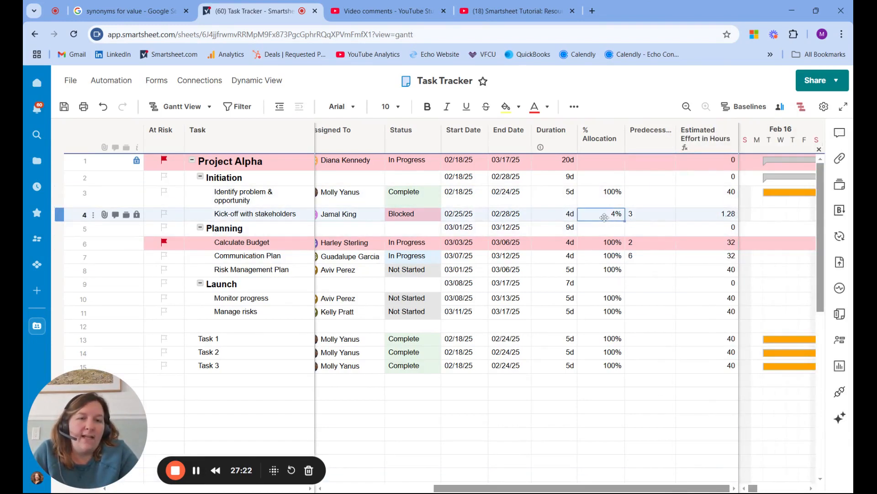
pyautogui.write('8')
pyautogui.press('Return')
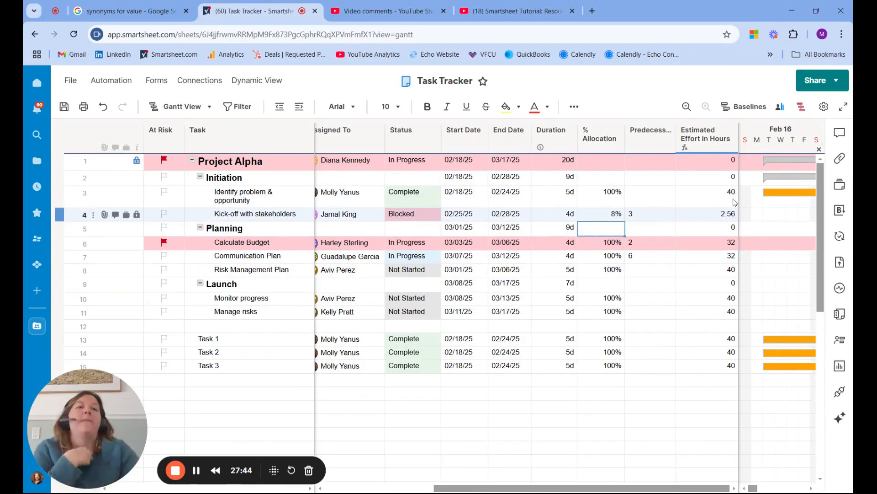
# Review the assignees' allocations in the Project Resource View and check the dependency settings in Project Settings, closing both dialogs.
pyautogui.click(781, 107)
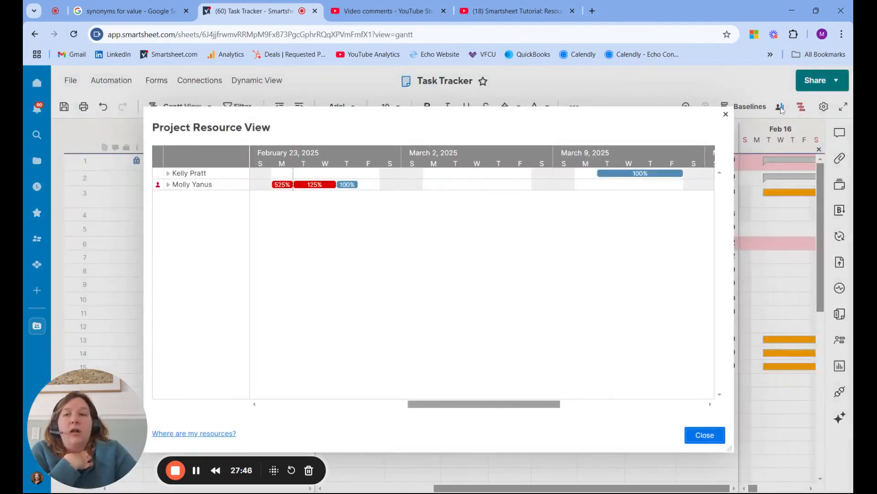
pyautogui.click(725, 115)
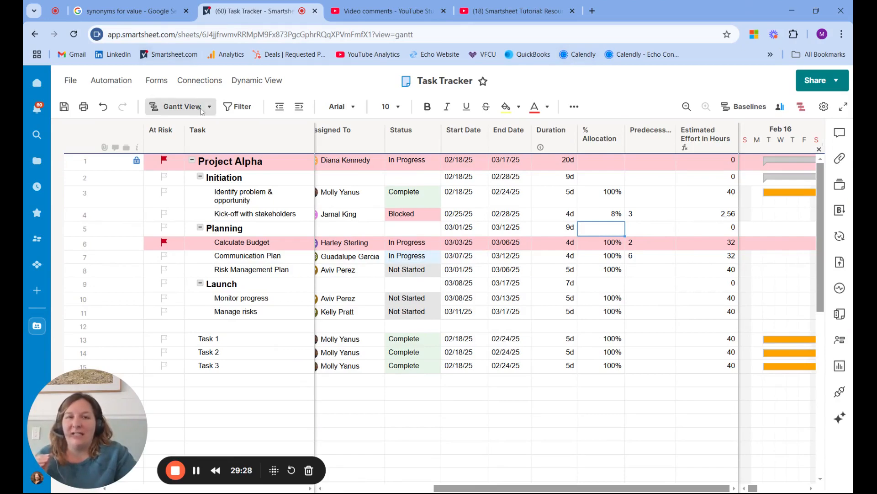
pyautogui.click(825, 108)
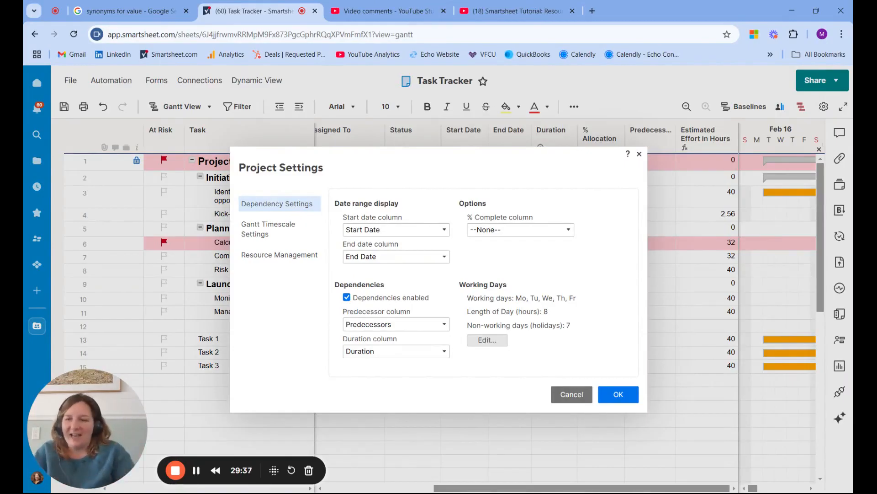
pyautogui.click(615, 396)
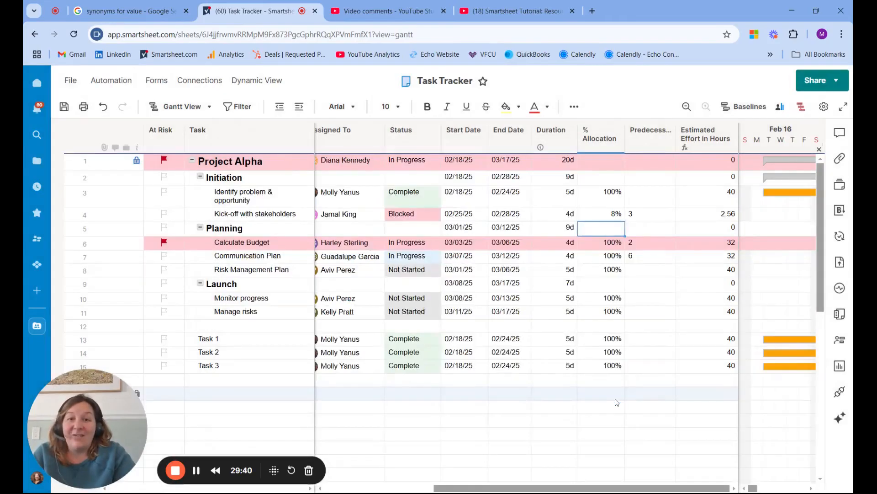